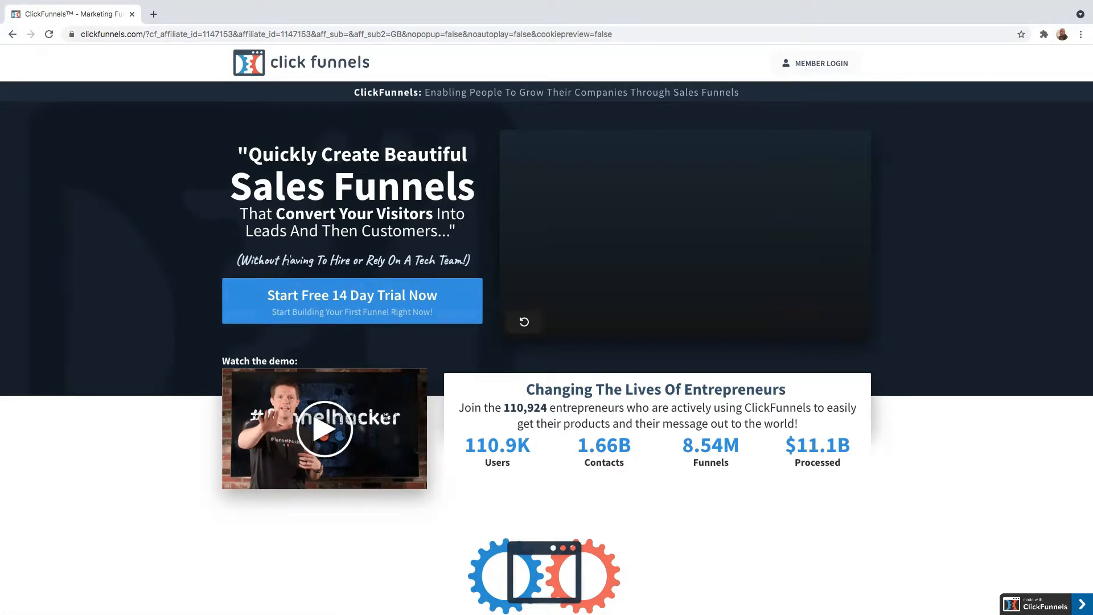
Look through the ClickFunnels homepage, covering the funnel explanation, feature sections, demo, testimonials and FAQs.
scroll(241, 371, "down", 4)
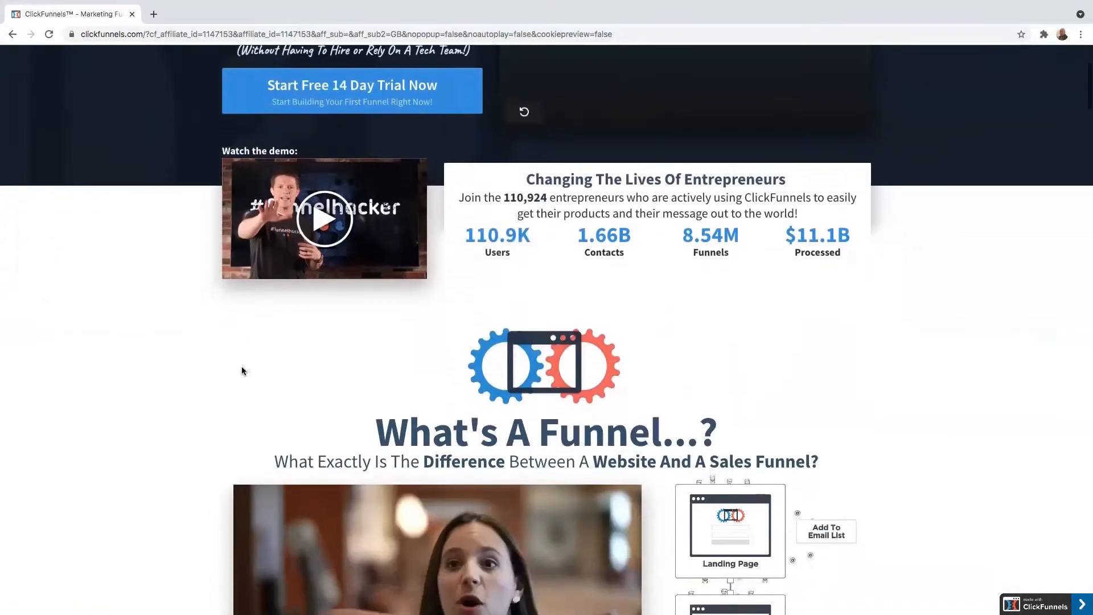
scroll(242, 370, "down", 4)
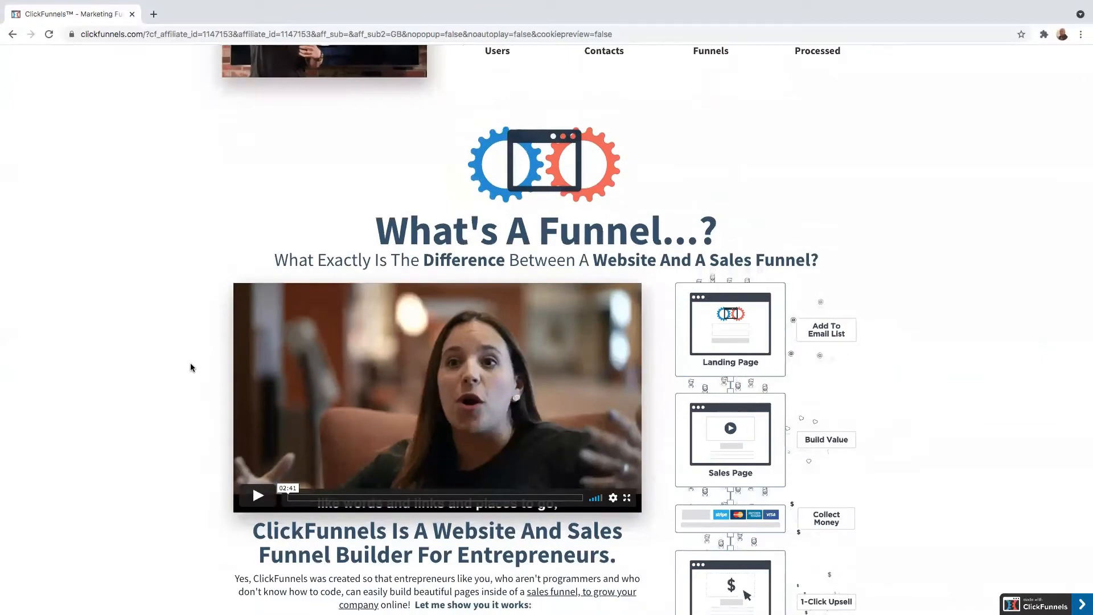
scroll(190, 368, "down", 13)
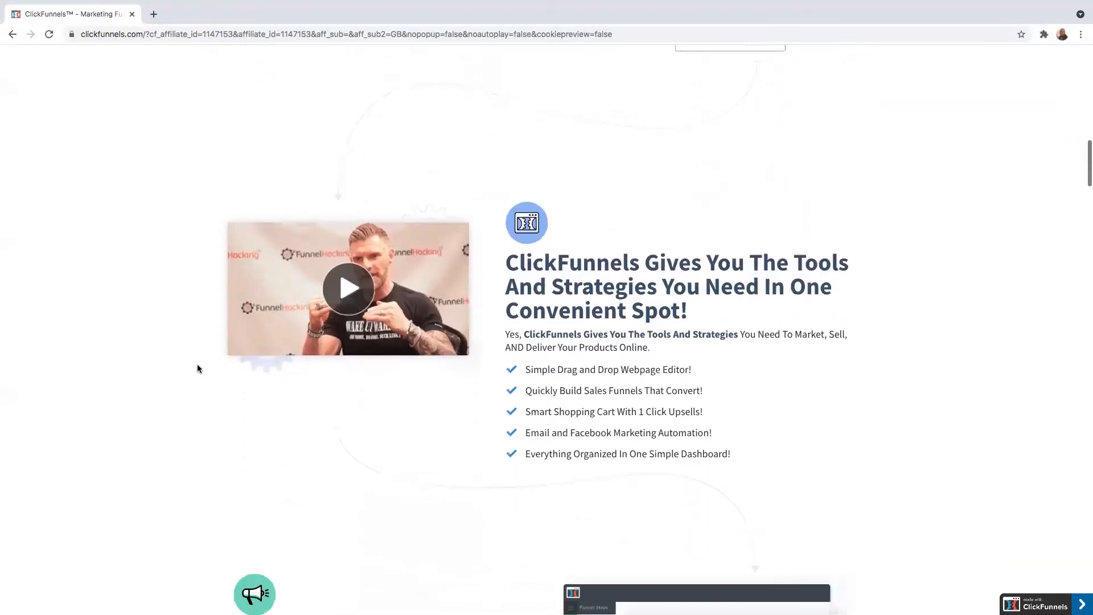
scroll(251, 368, "down", 7)
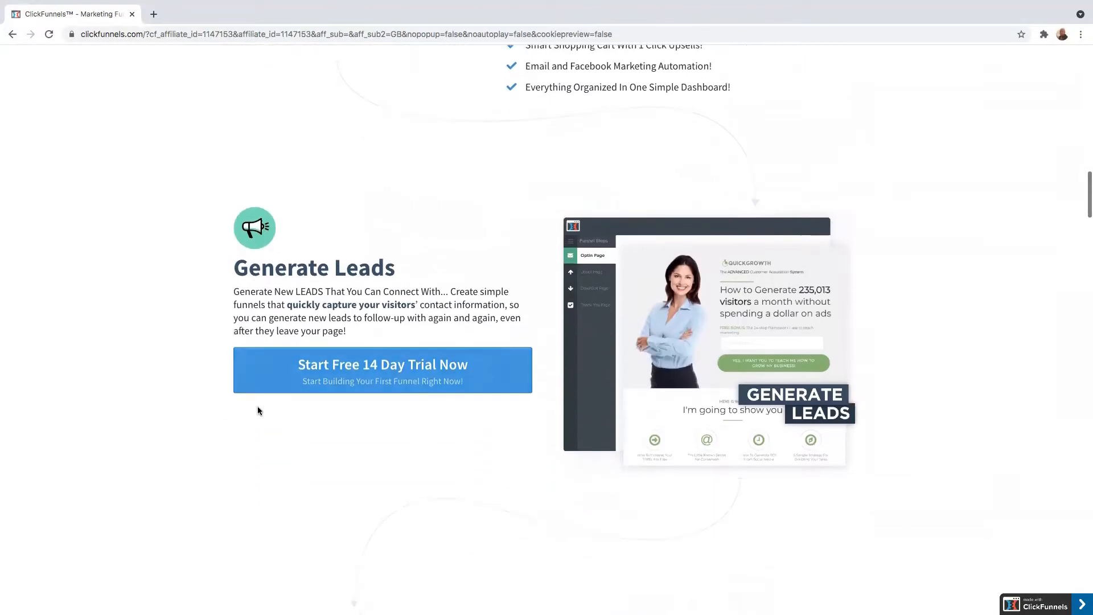
scroll(302, 428, "down", 9)
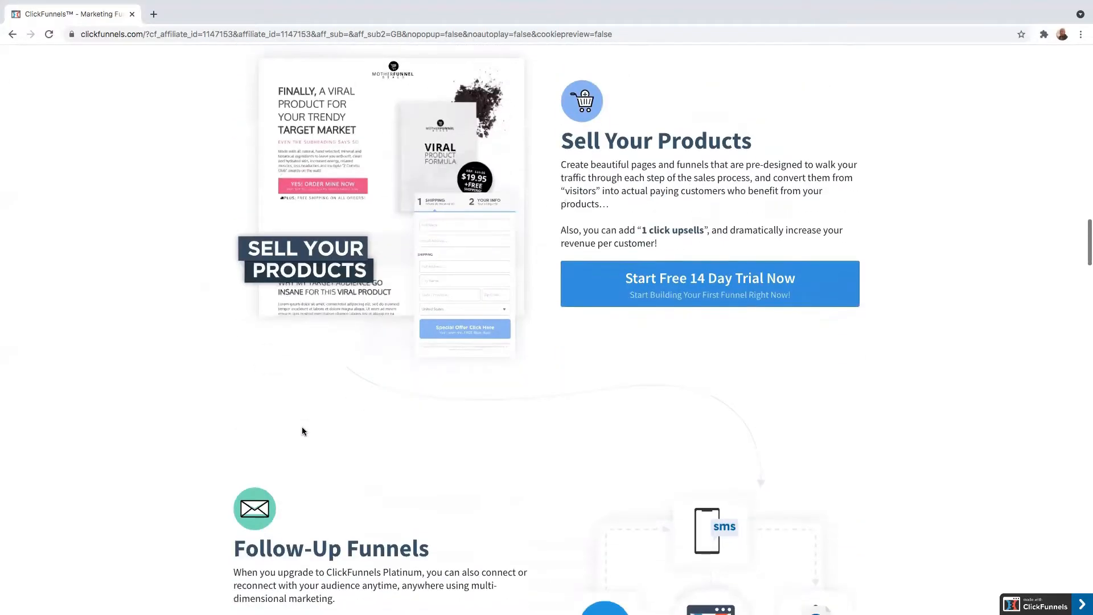
scroll(302, 428, "down", 12)
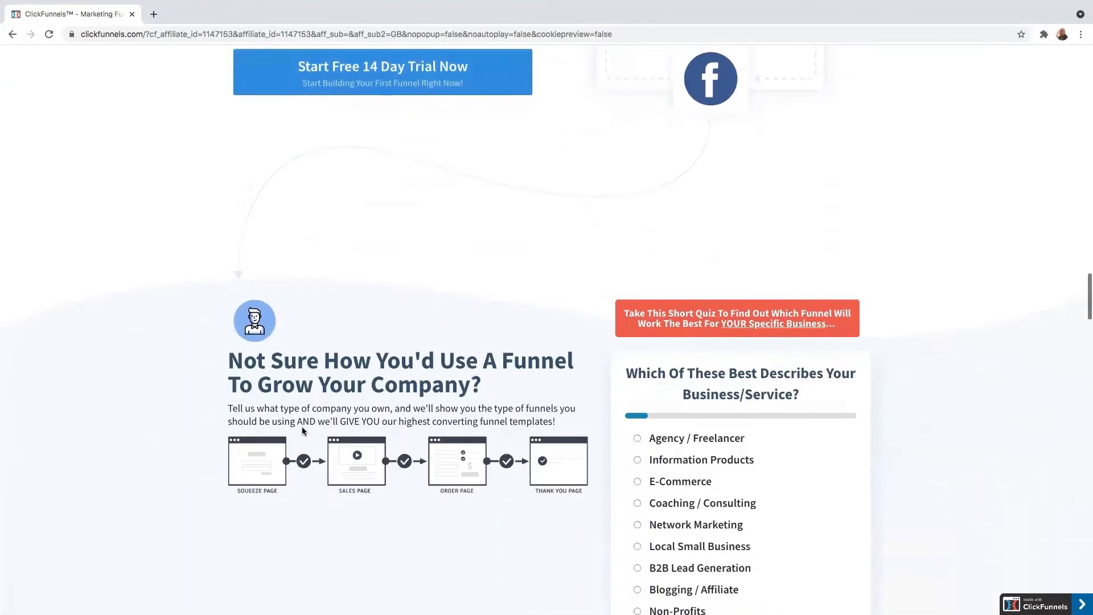
scroll(302, 426, "up", 3)
scroll(302, 426, "down", 20)
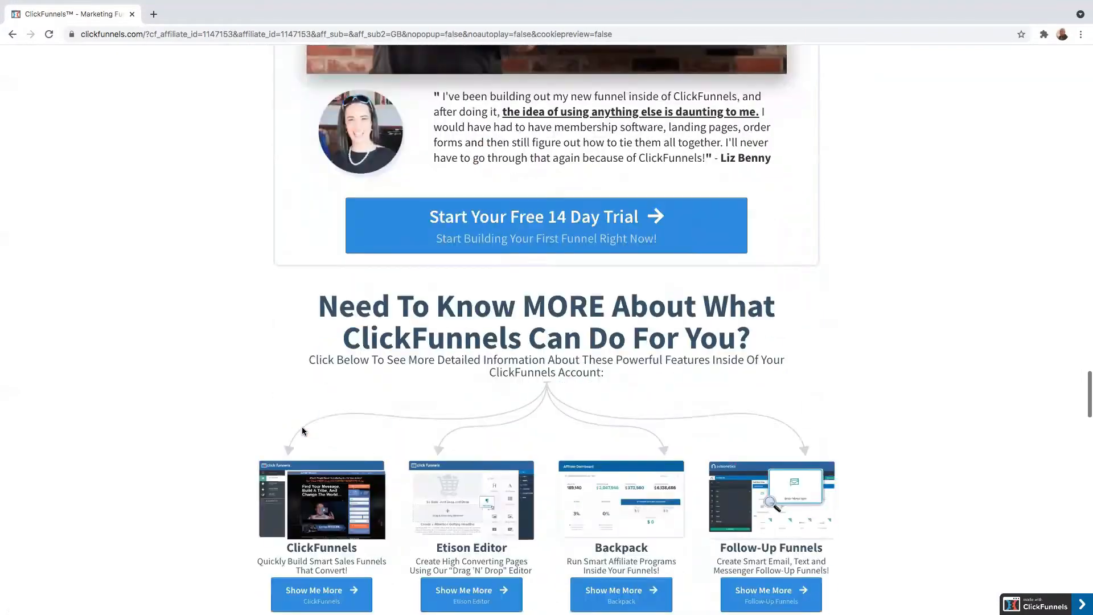
scroll(302, 427, "down", 20)
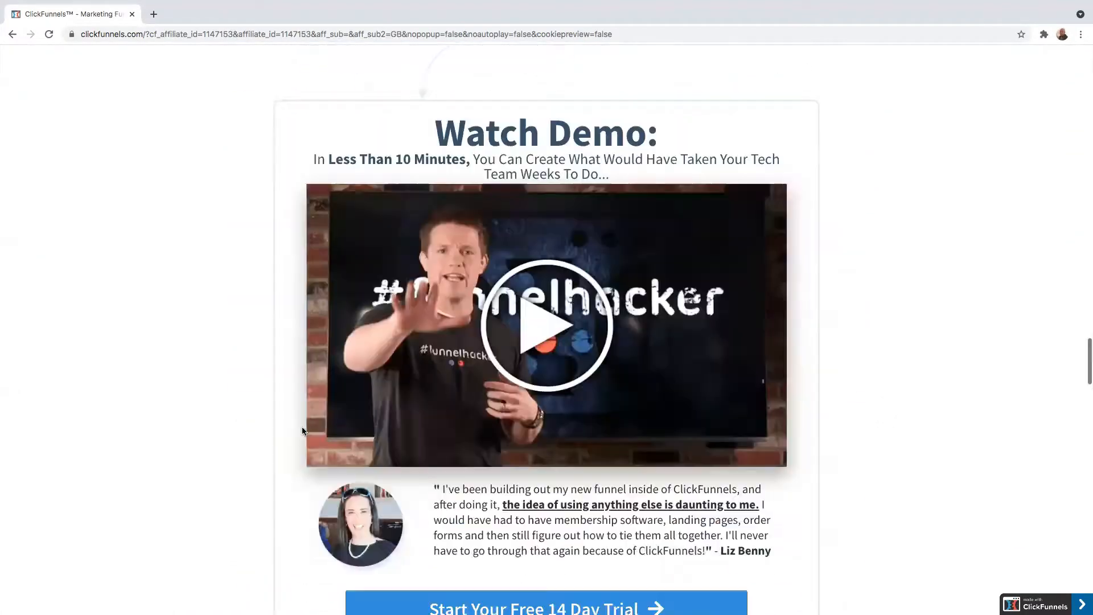
scroll(429, 483, "down", 20)
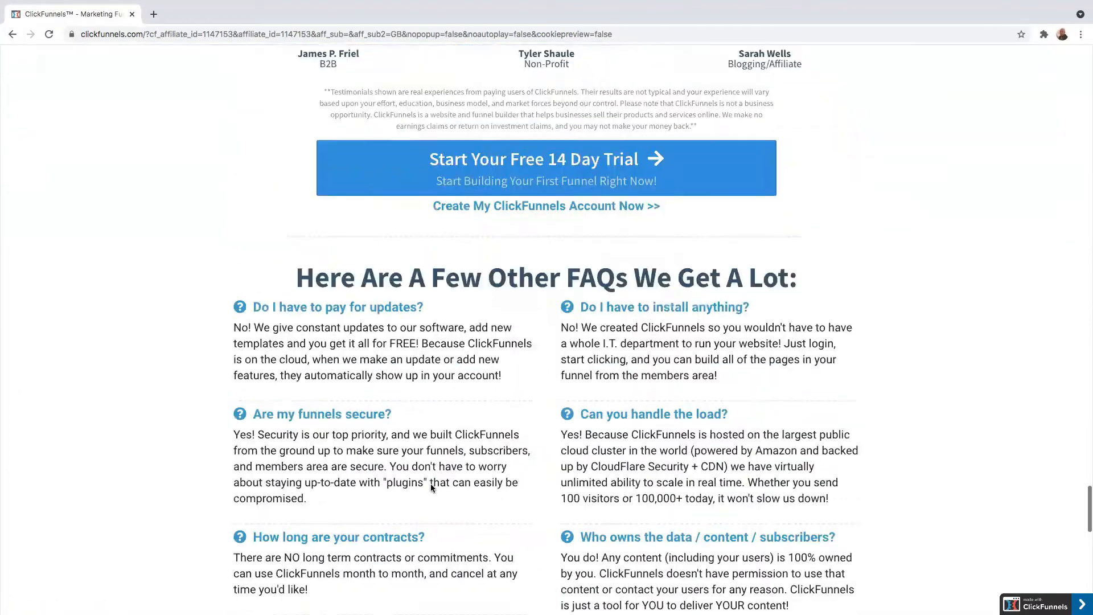
scroll(430, 483, "up", 5)
scroll(430, 483, "down", 6)
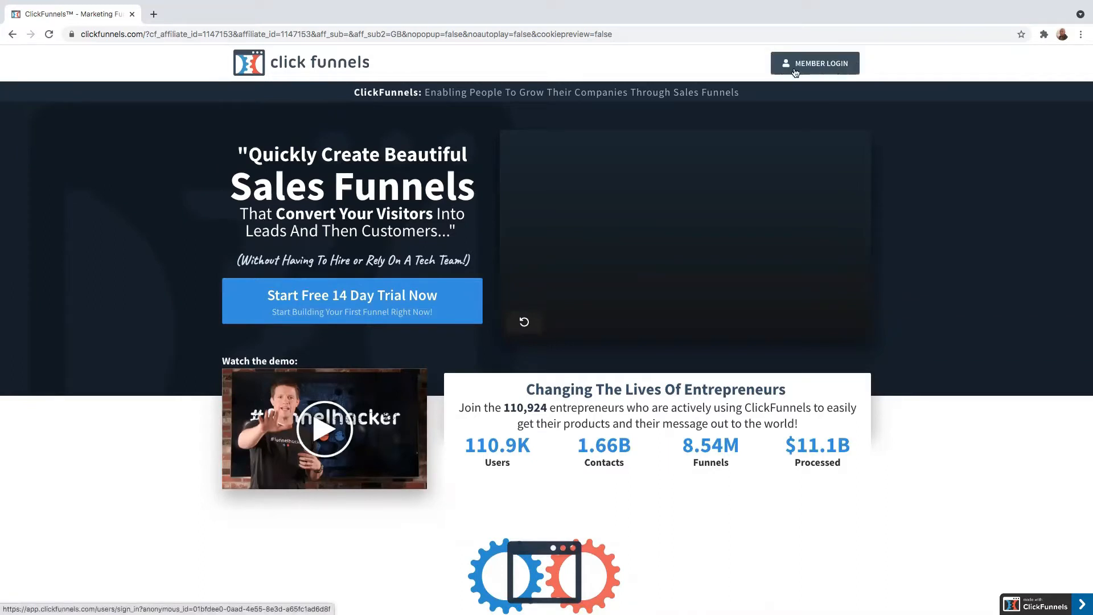
Go to the ClickFunnels member login, and check the ActiveCampaign dashboard and login page before returning to the funnels list.
left_click(820, 64)
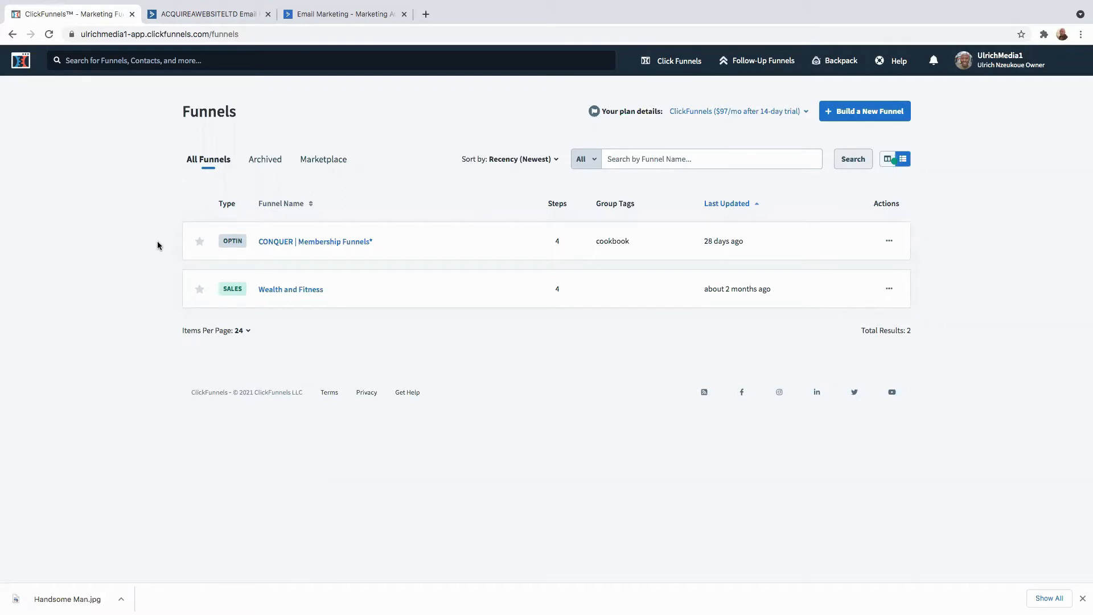
left_click(192, 14)
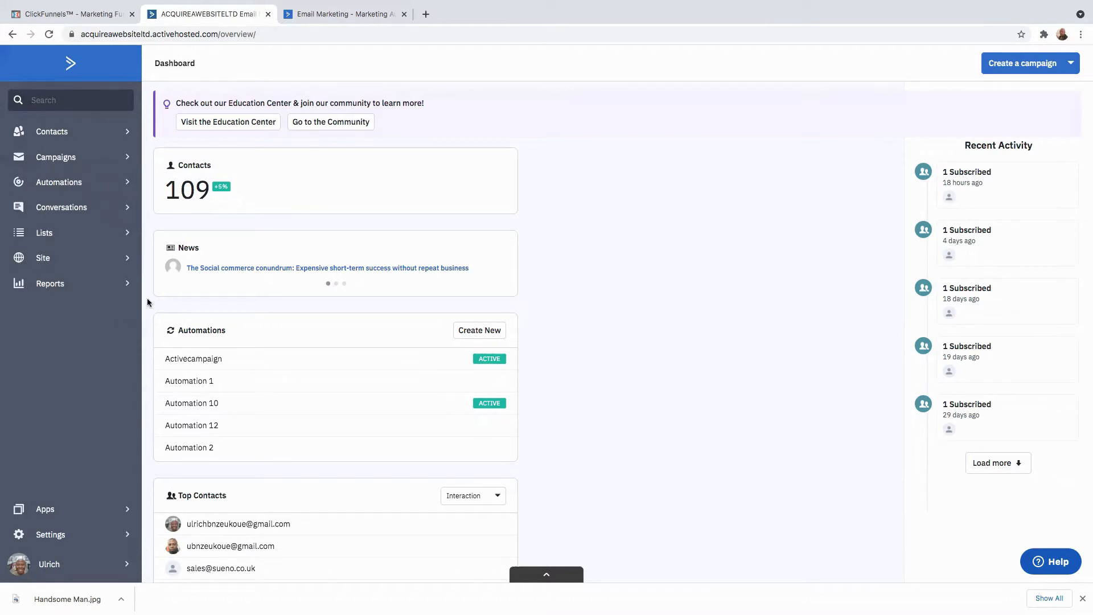
left_click(344, 13)
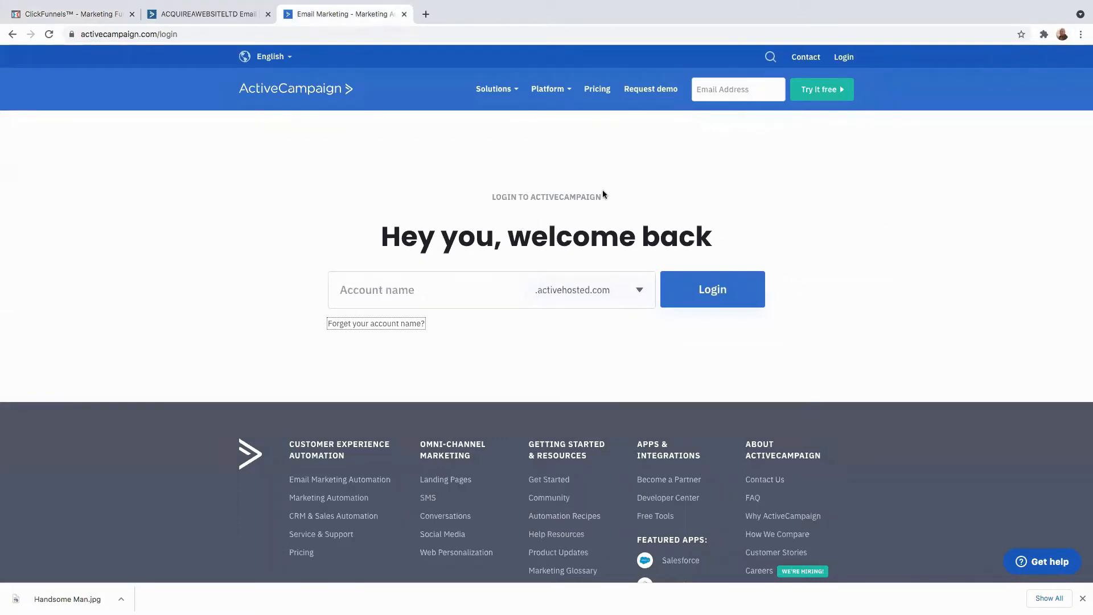
left_click(74, 15)
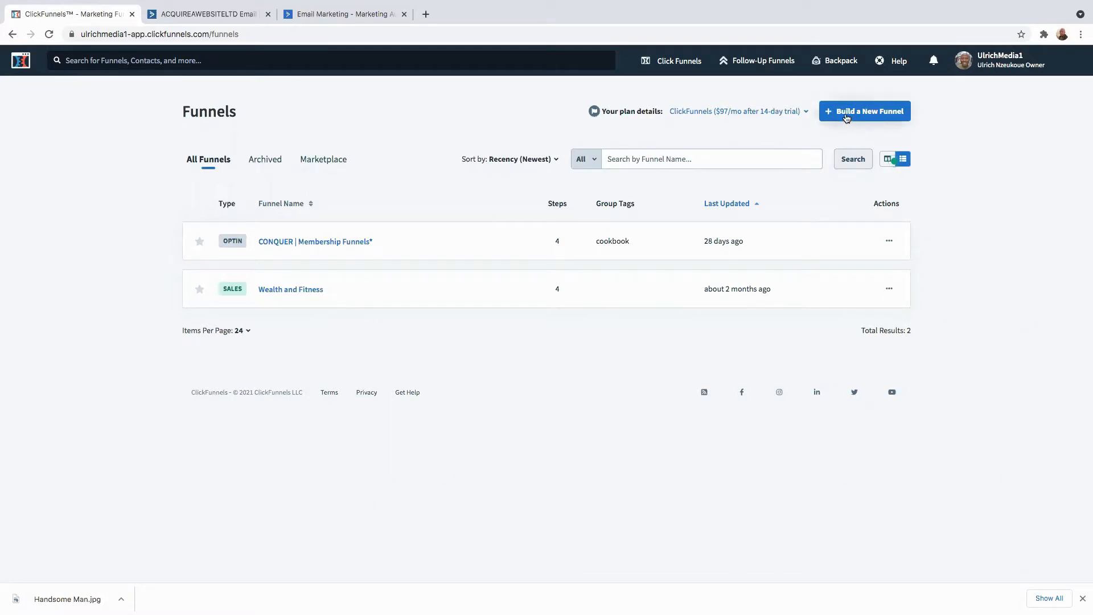
Build a new funnel with the Collect Emails goal, named OPTIN PAGE, without a group tag.
left_click(854, 117)
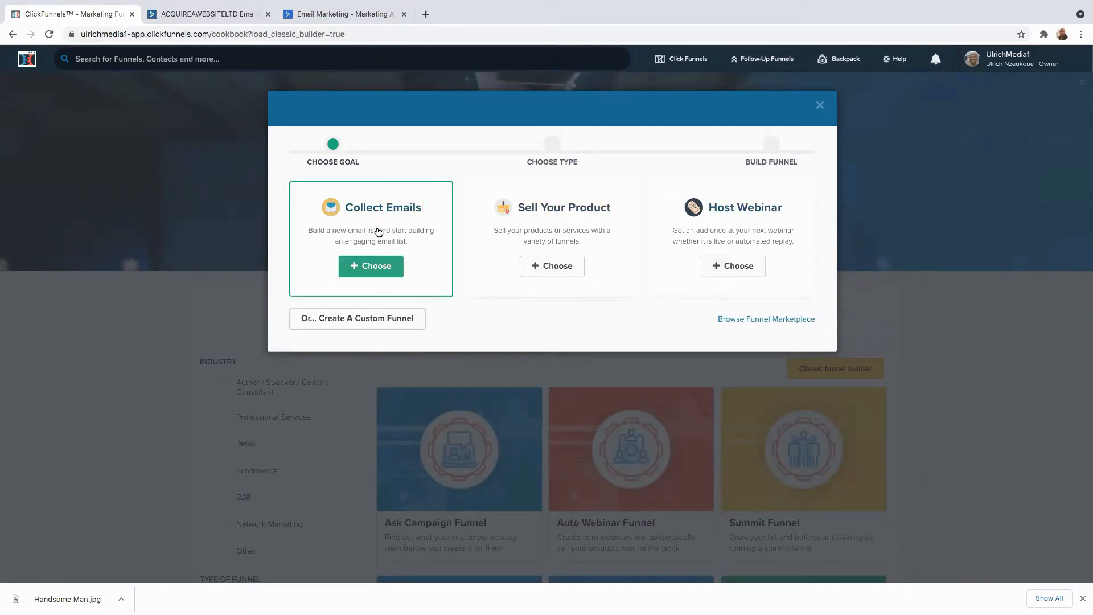
left_click(364, 269)
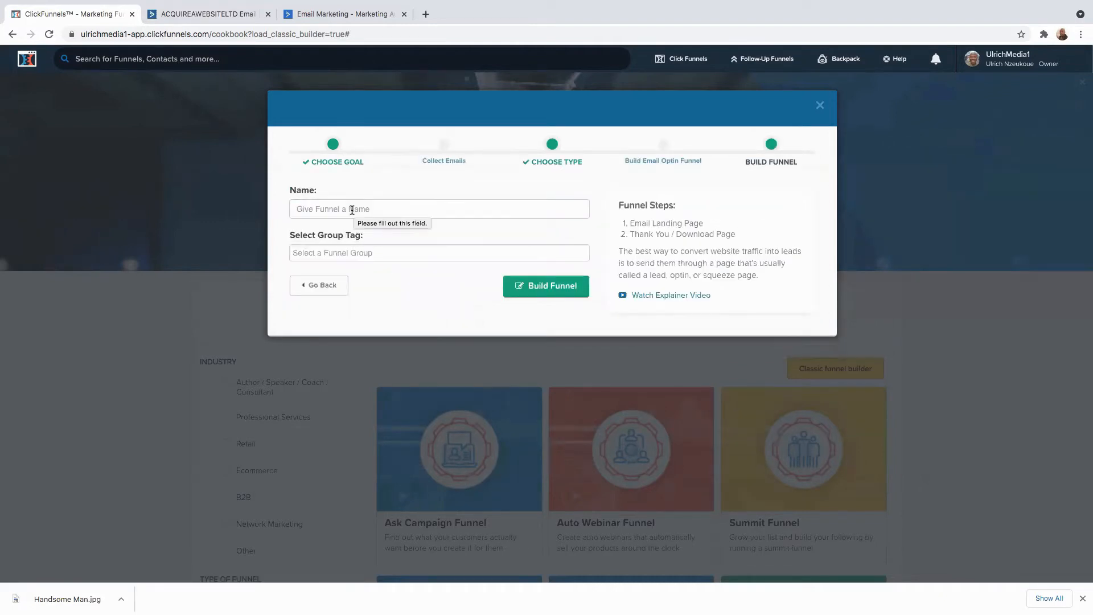
type("OPTIN PAGE")
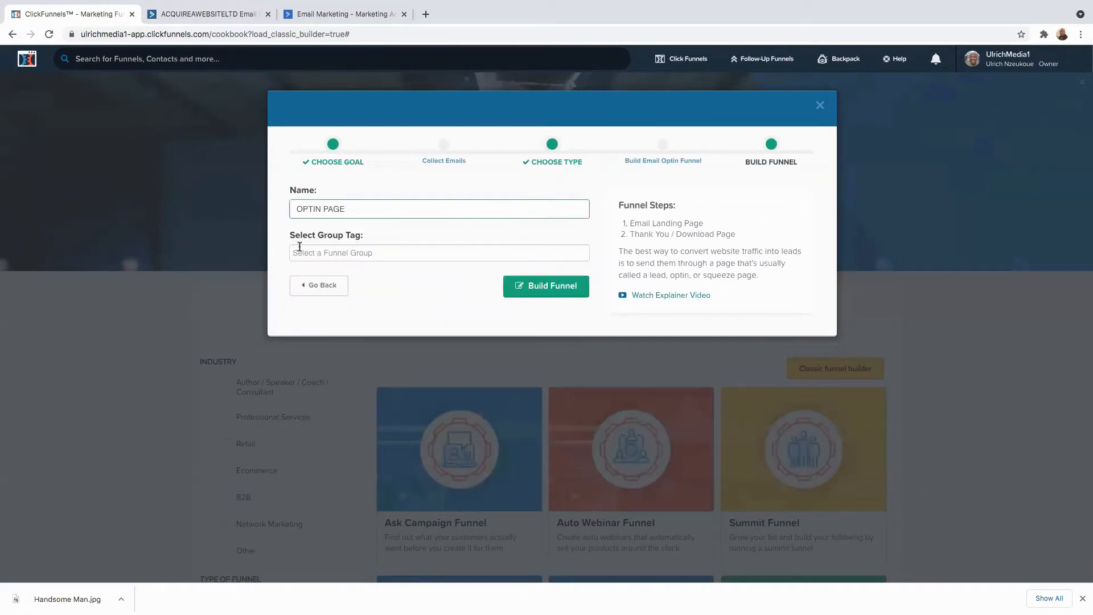
left_click(333, 252)
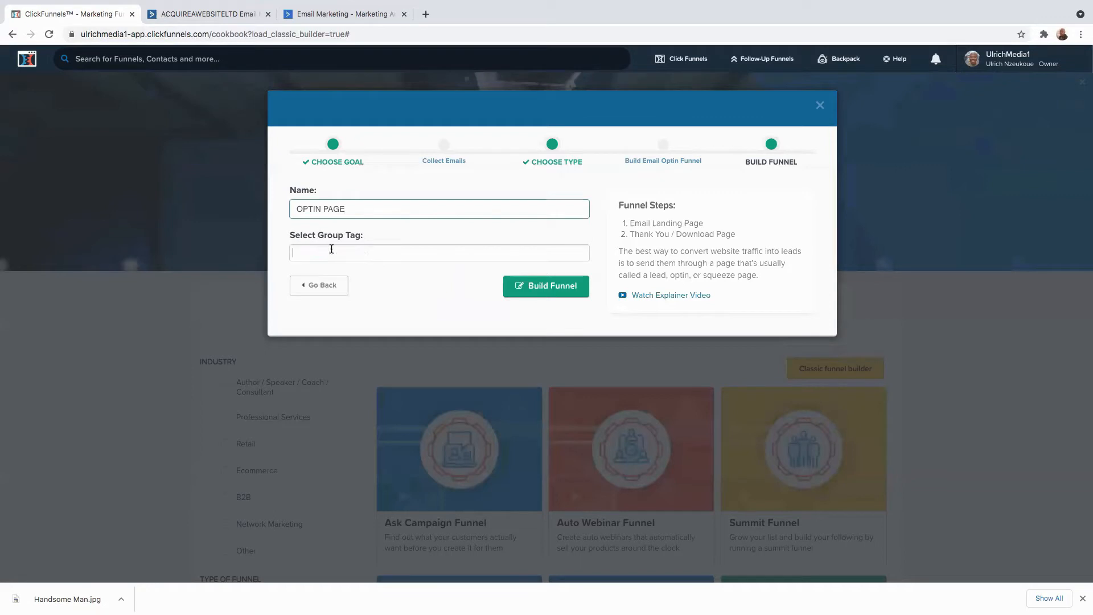
left_click(377, 302)
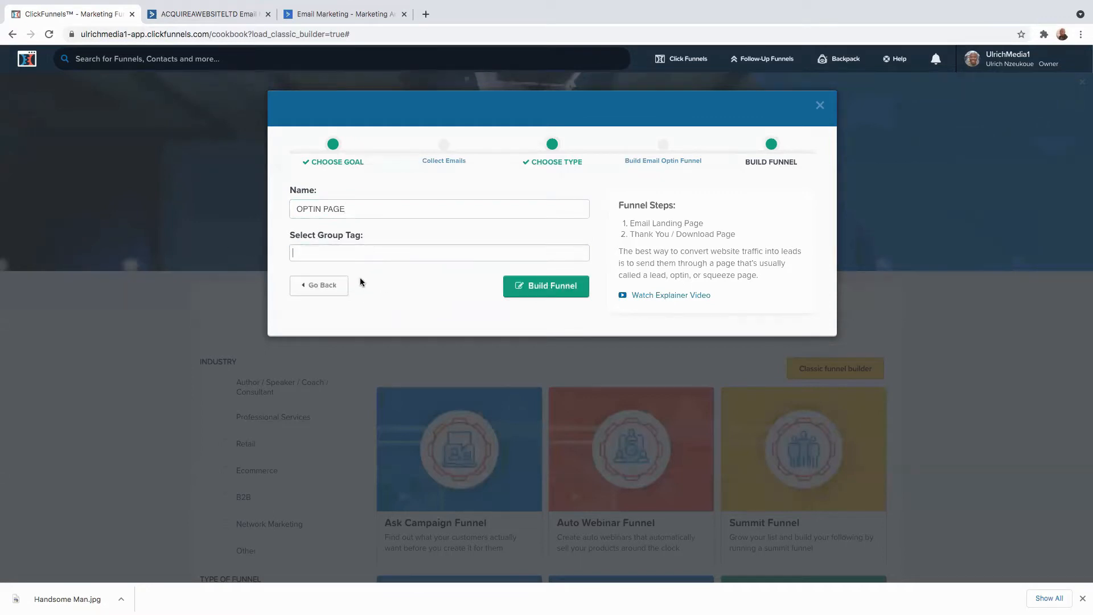
left_click(545, 294)
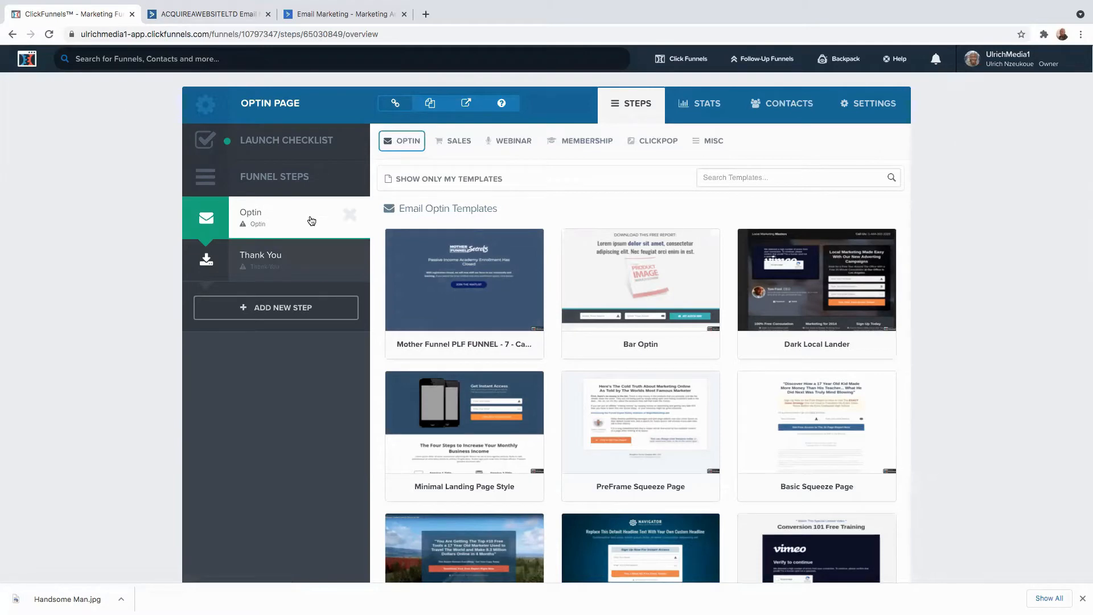
Browse the Email Optin templates and select Minimal Landing Page Style for the Optin step.
left_click(414, 143)
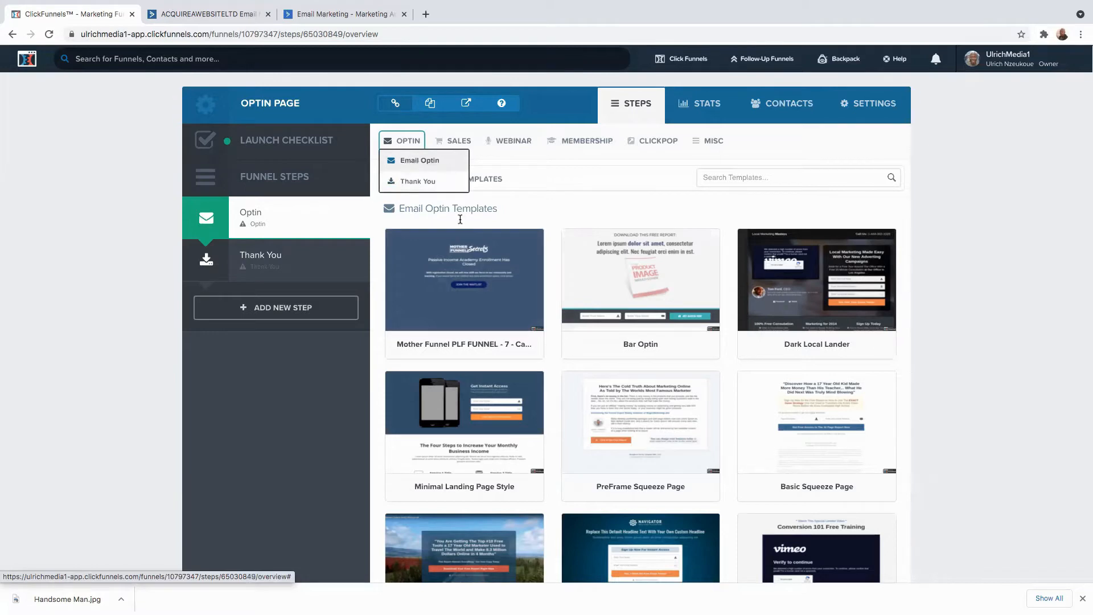
left_click(431, 164)
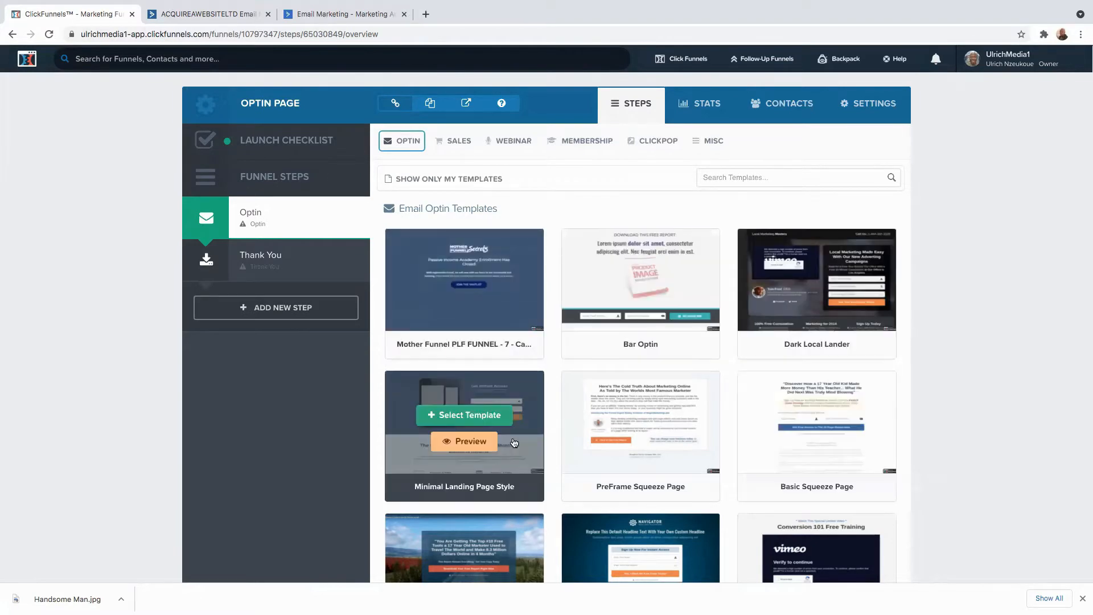
scroll(467, 432, "down", 7)
scroll(509, 443, "down", 5)
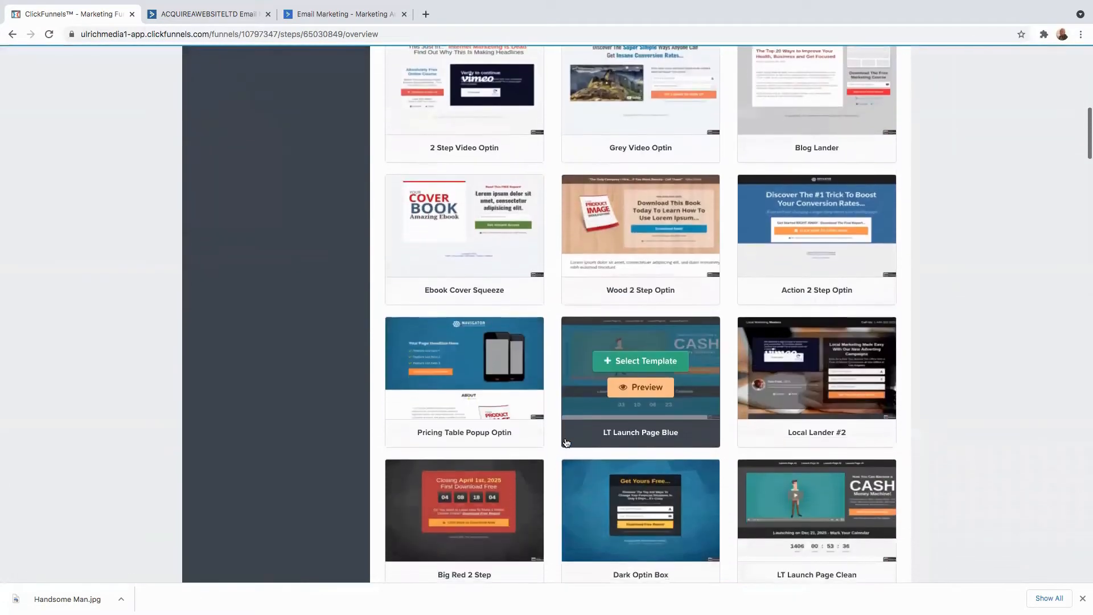
scroll(828, 358, "down", 1)
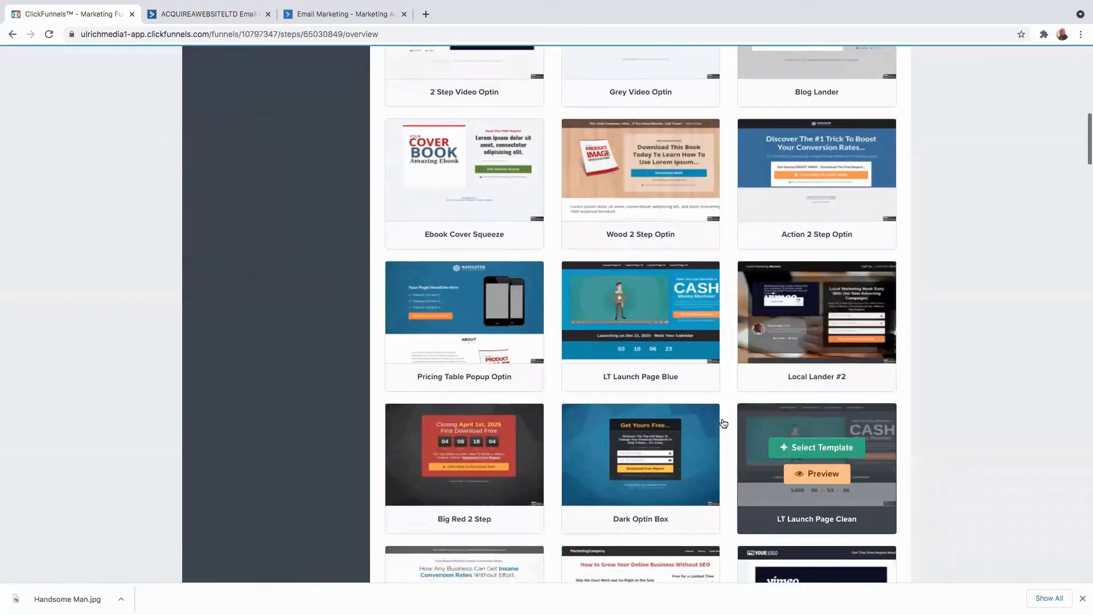
scroll(606, 375, "up", 1)
scroll(610, 376, "up", 12)
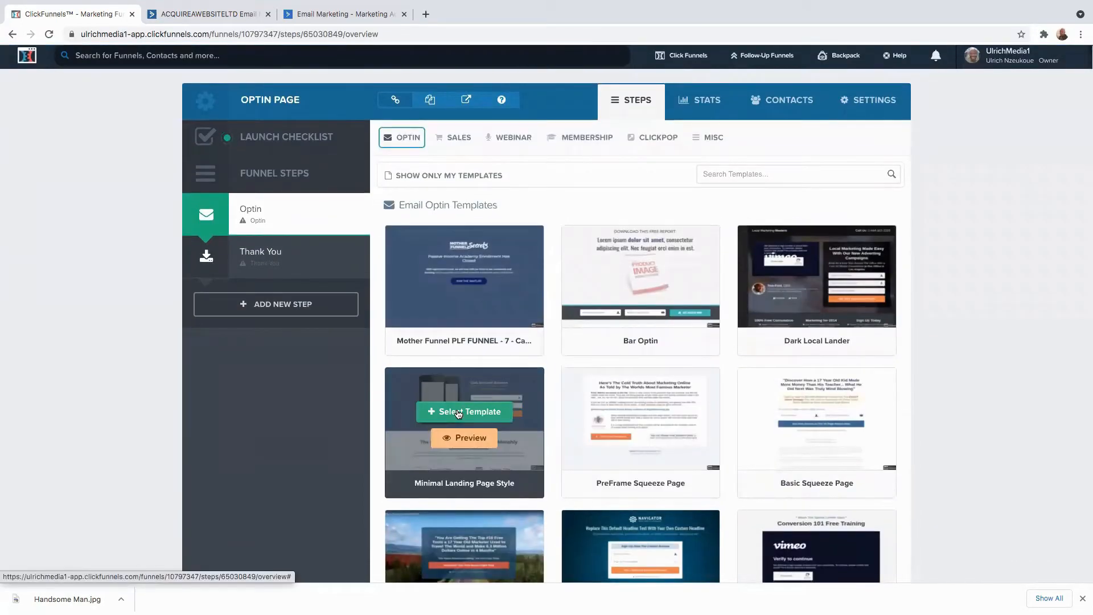
left_click(457, 410)
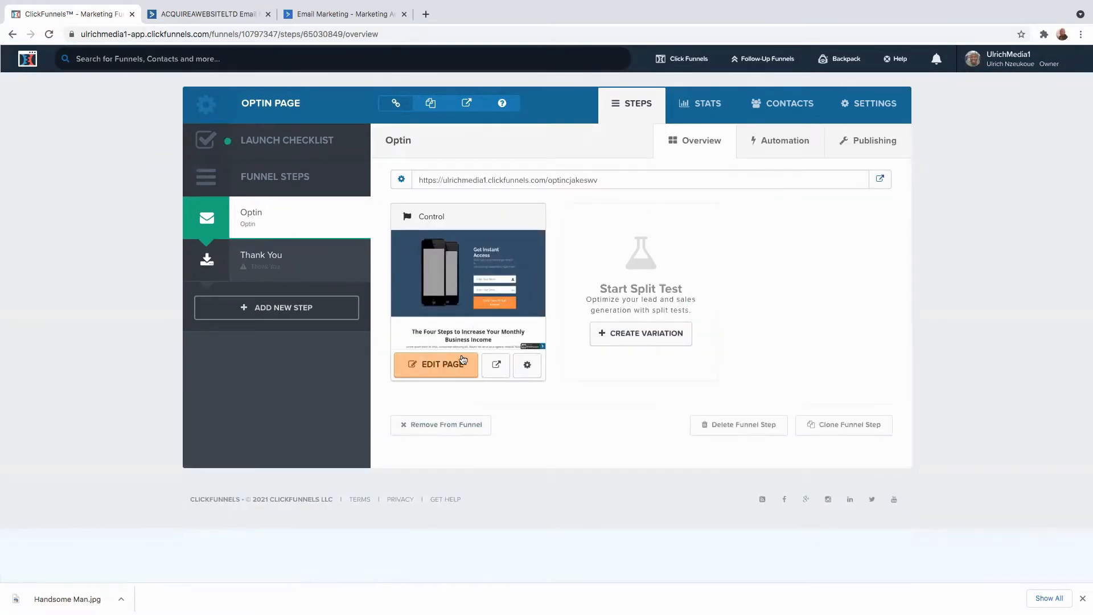
Open the Optin page for editing and look over its sections.
left_click(443, 365)
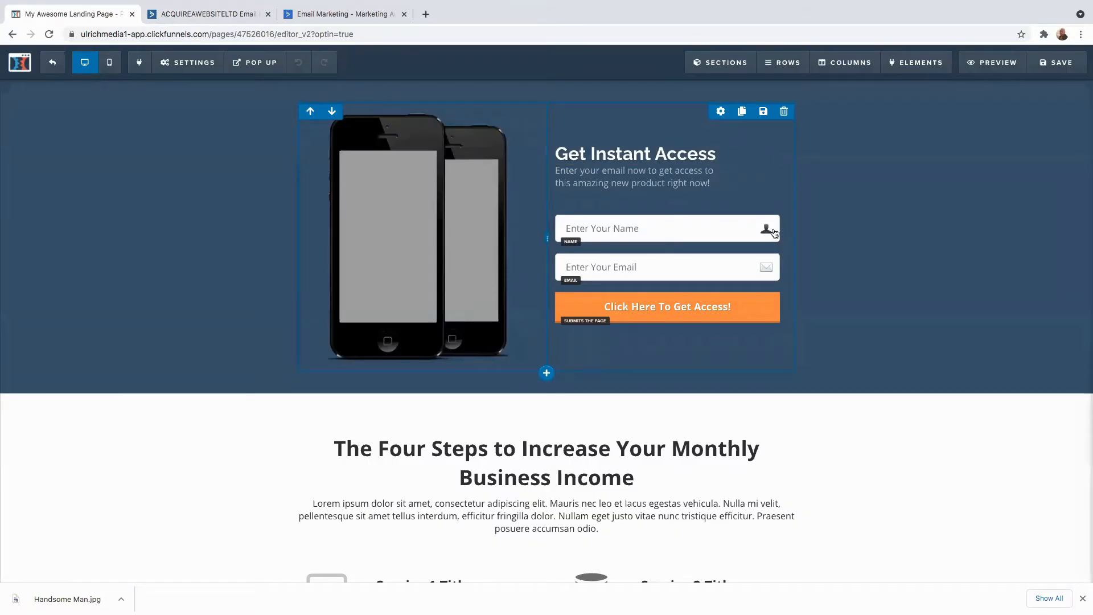
scroll(395, 416, "down", 7)
scroll(395, 416, "down", 3)
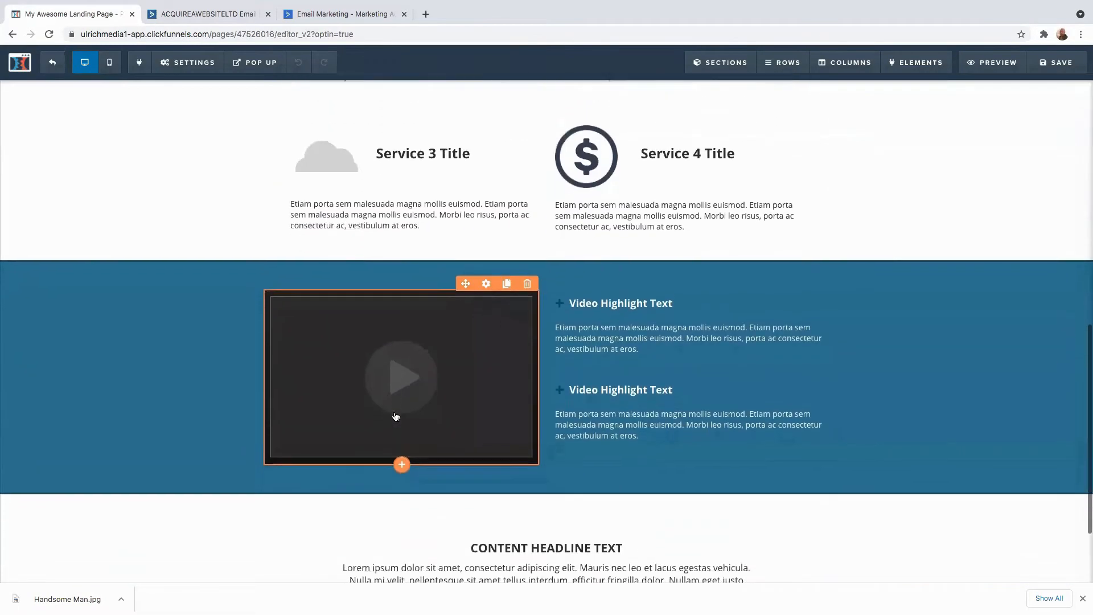
scroll(396, 417, "up", 10)
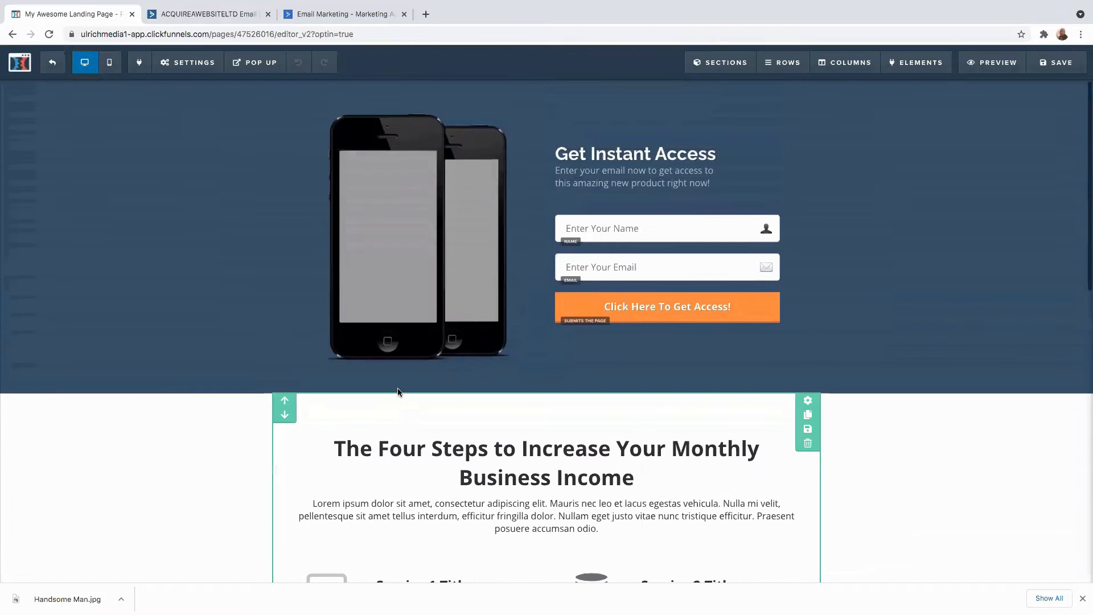
Replace the phone image in the hero section with an uploaded vegetable basket picture and close the image settings.
left_click(393, 250)
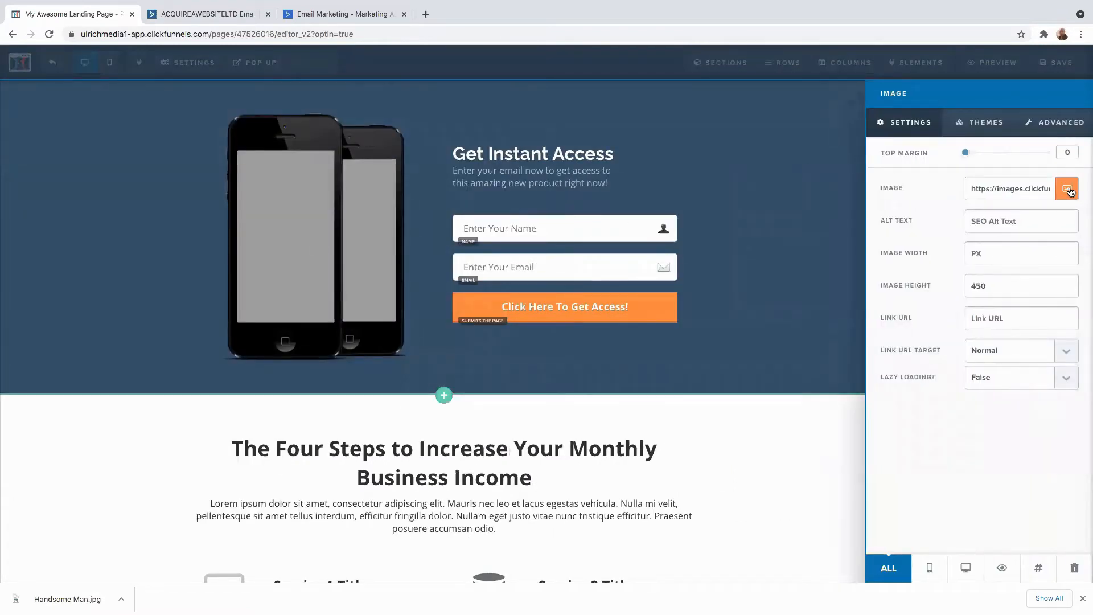
left_click(1067, 189)
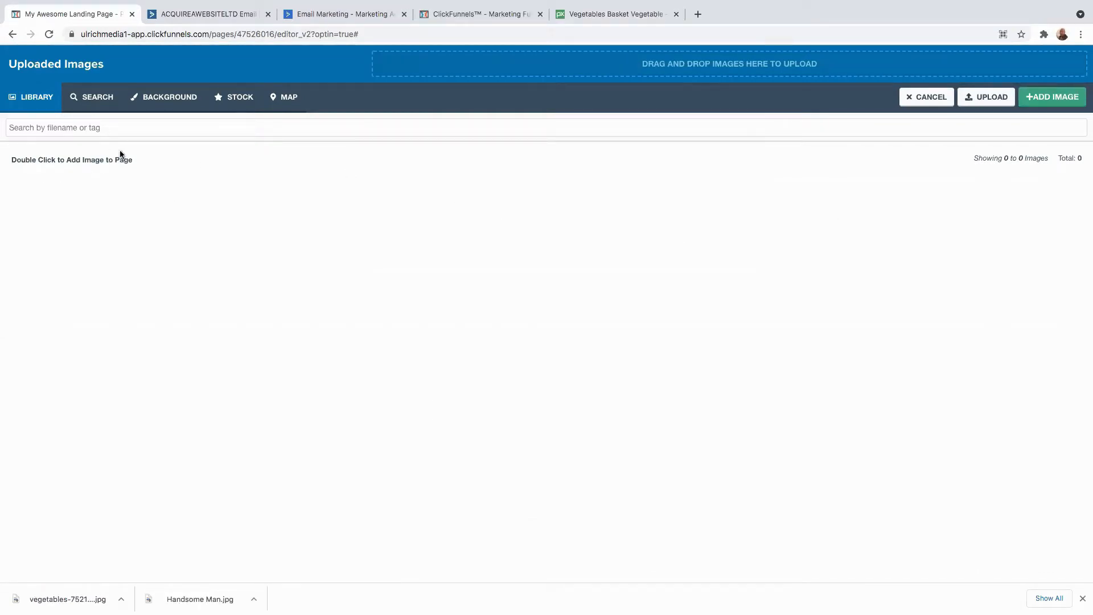
left_click(980, 101)
left_click(723, 239)
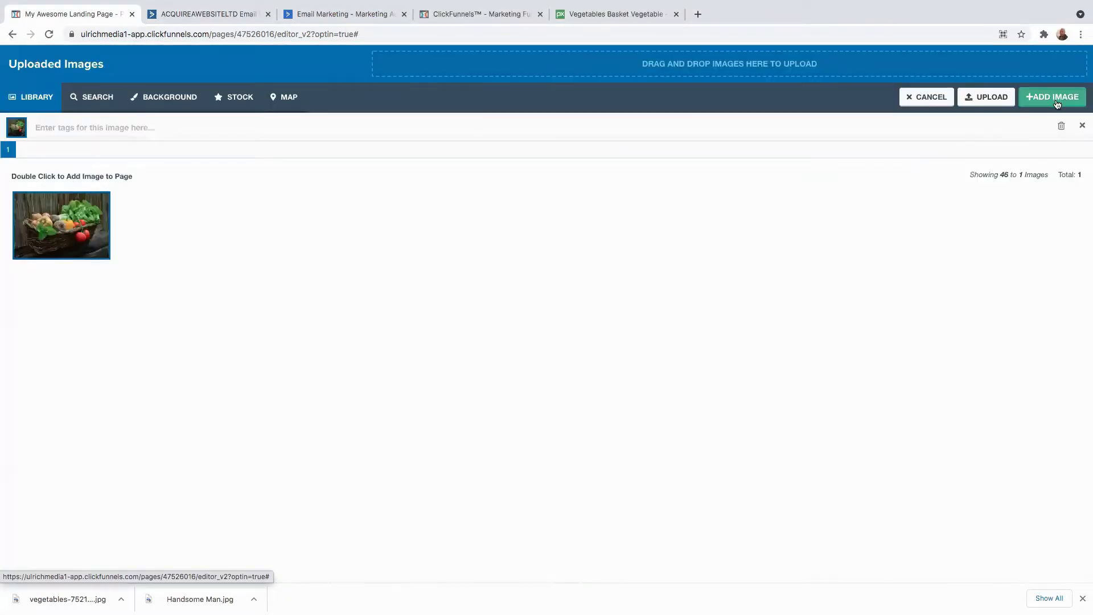
left_click(1050, 98)
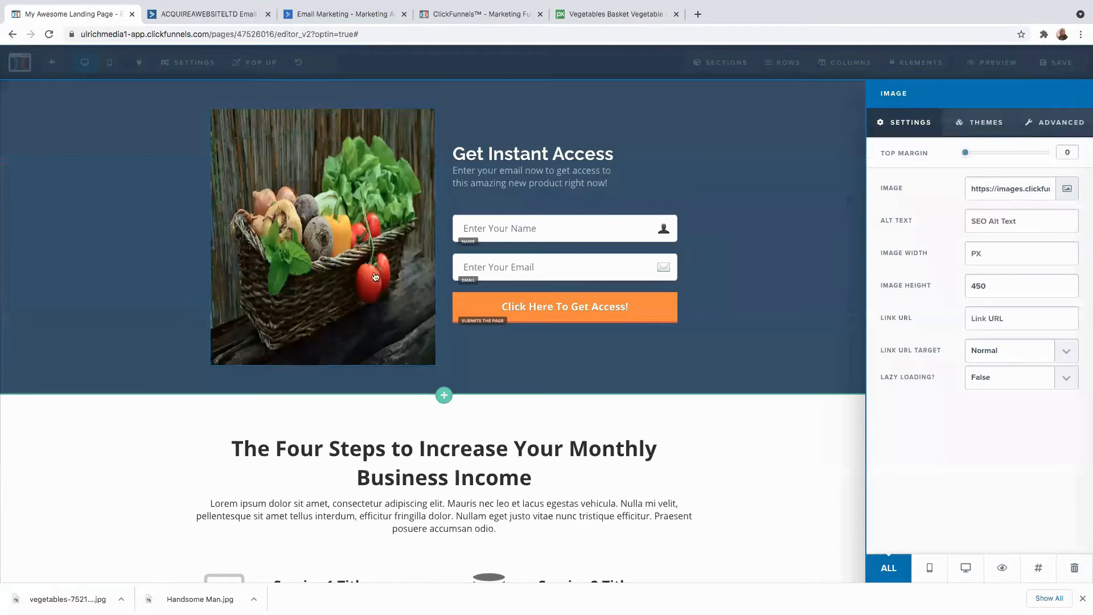
left_click(753, 162)
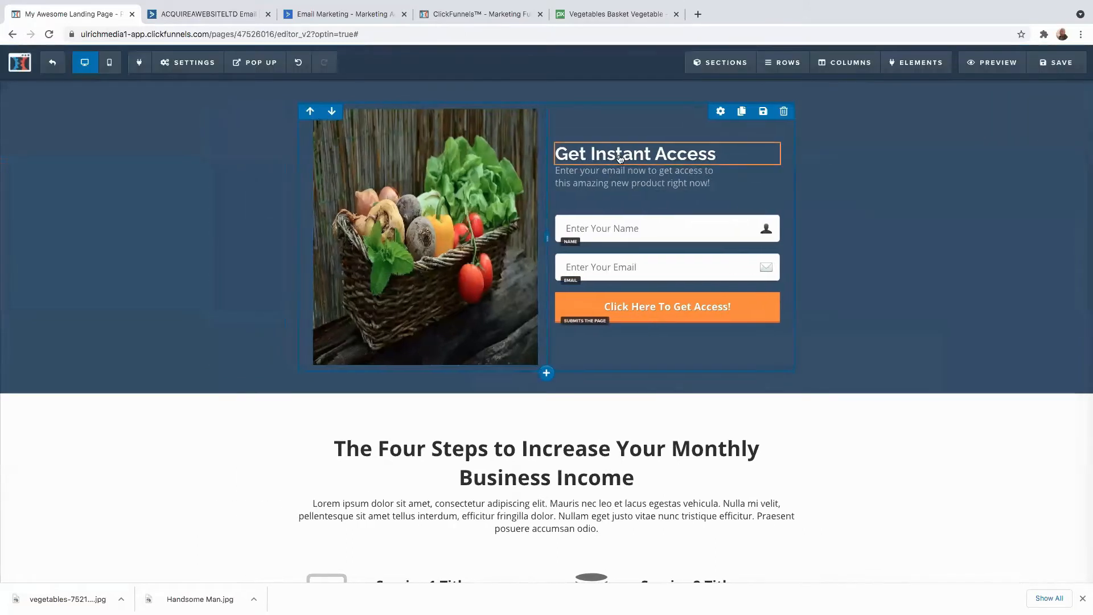
Replace the hero headline text with "Download Our free guide to healthy eating".
left_click(709, 157)
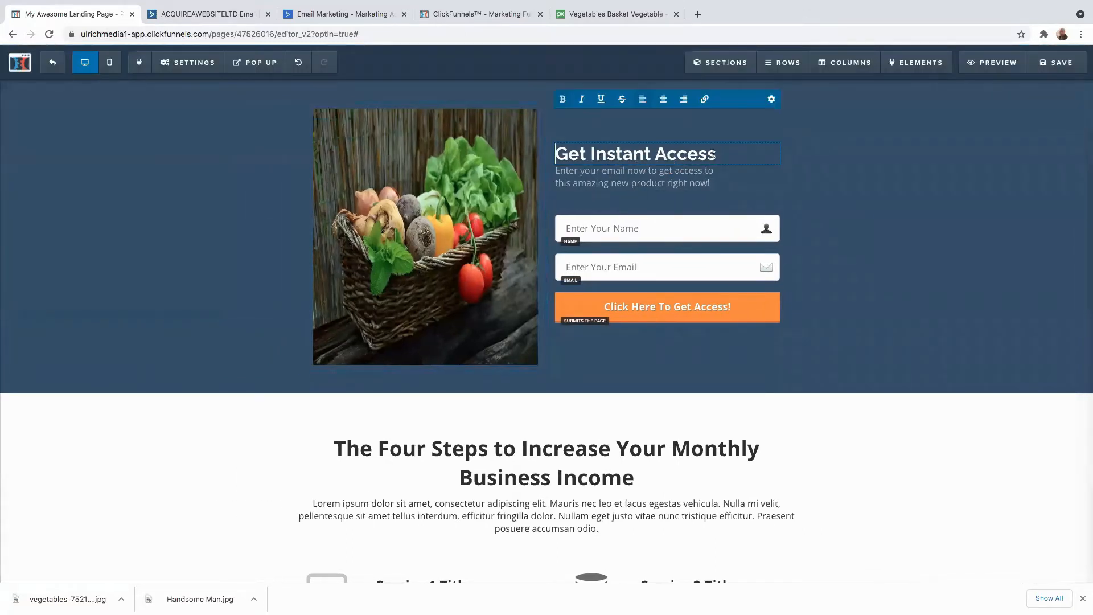
key("BackSpace")
key("BackSpace")
key("BackSpace")
key("BackSpace")
key("BackSpace")
key("BackSpace")
key("BackSpace")
key("BackSpace")
key("BackSpace")
key("BackSpace")
key("BackSpace")
key("BackSpace")
key("BackSpace")
key("BackSpace")
key("BackSpace")
key("BackSpace")
key("BackSpace")
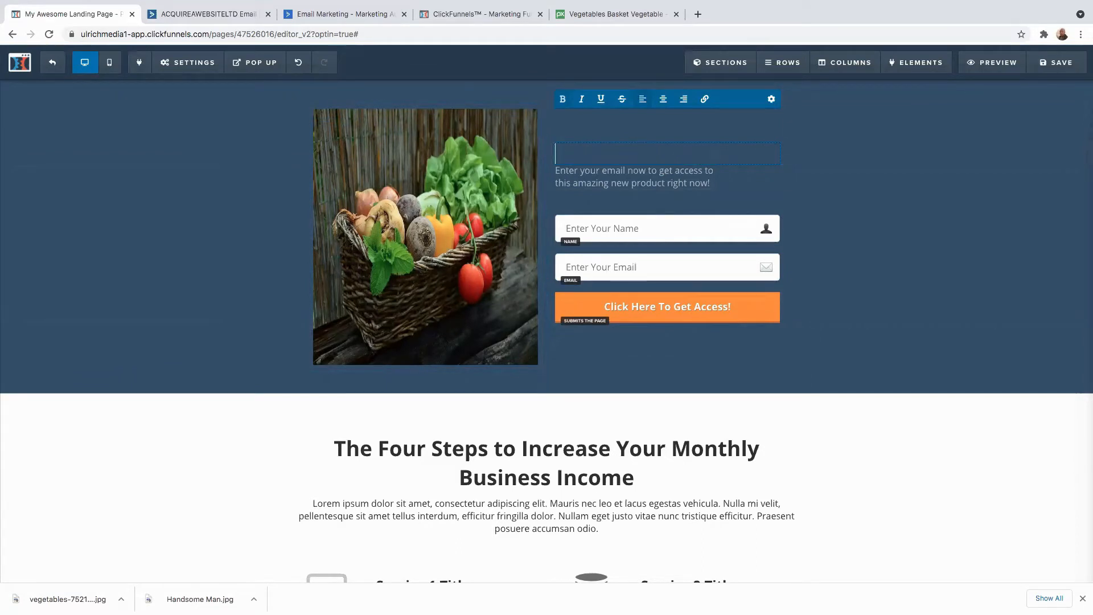
type("Download Our free guide to healthy eating")
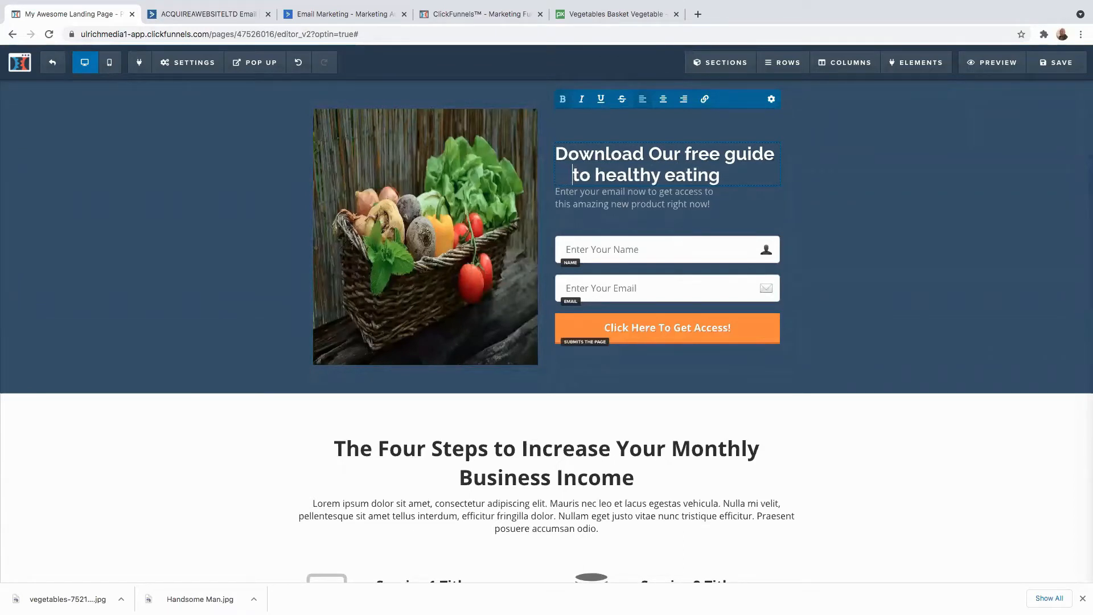
left_click(759, 211)
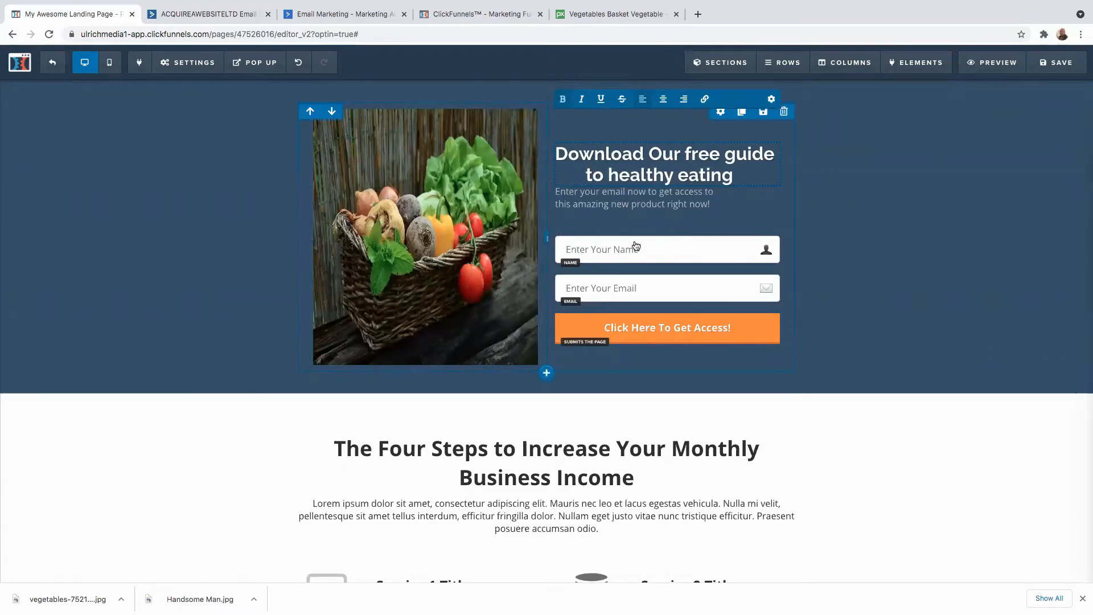
Delete the "Enter your email now" paragraph below the hero headline.
left_click(710, 206)
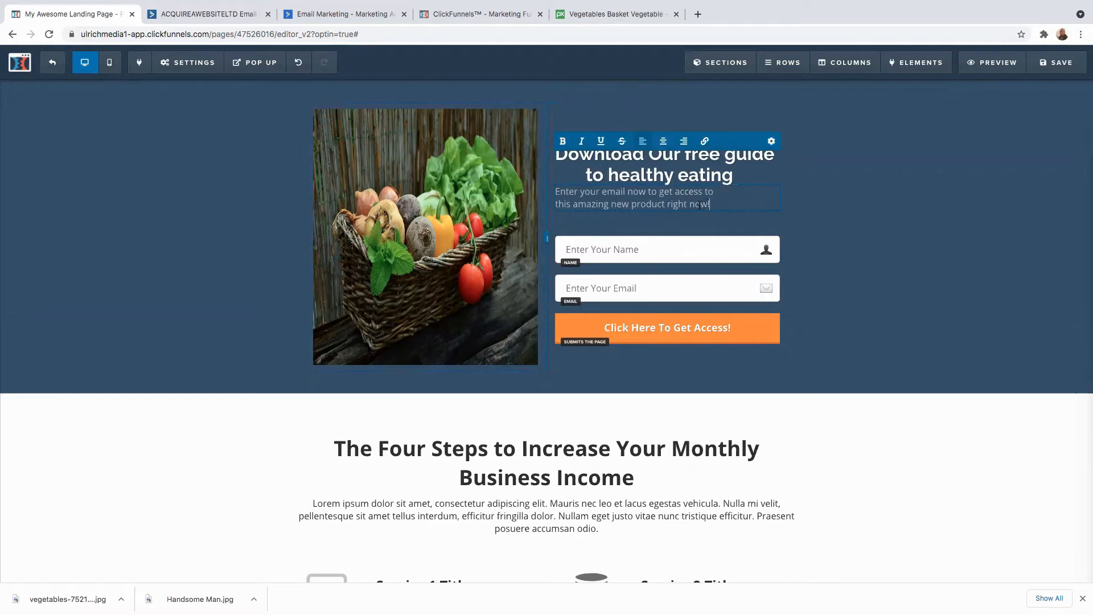
left_click(769, 216)
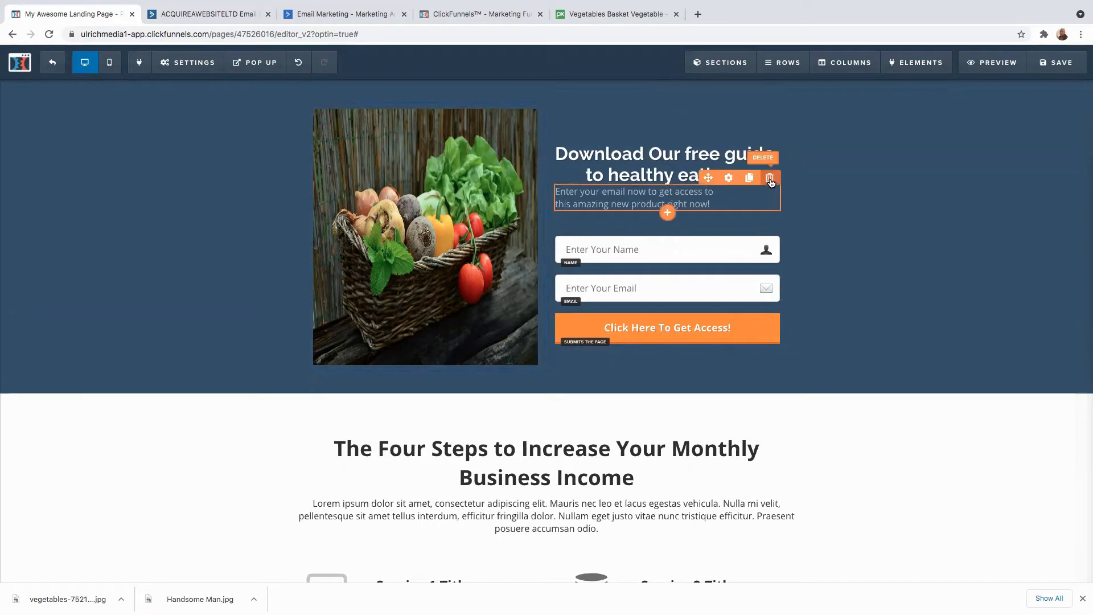
left_click(770, 179)
left_click(645, 101)
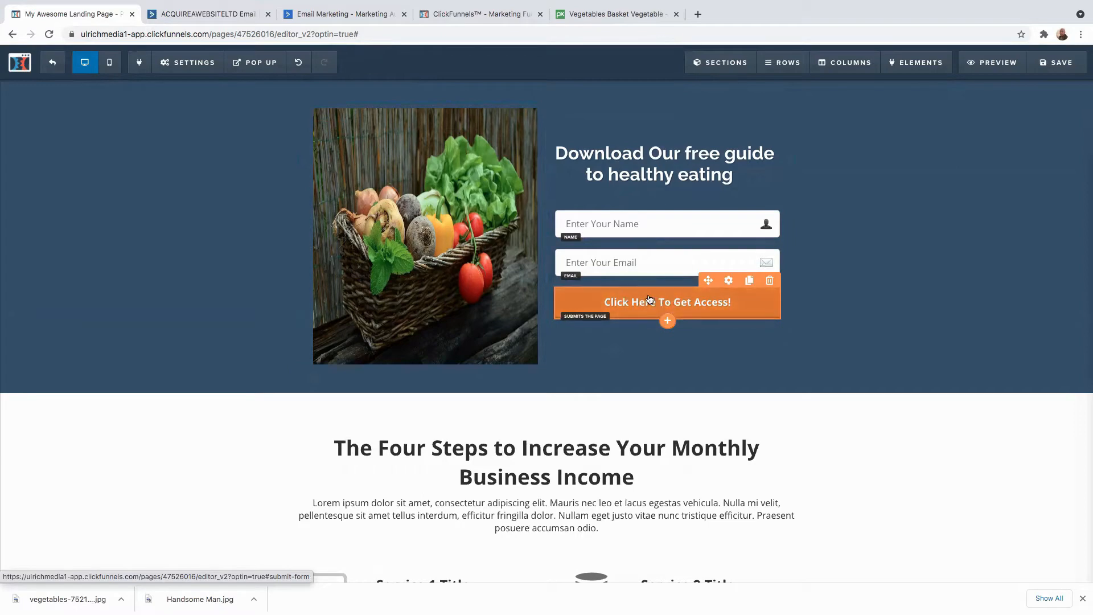
Delete the "The Four Steps" headline and the whole services section that contained it.
scroll(633, 301, "down", 5)
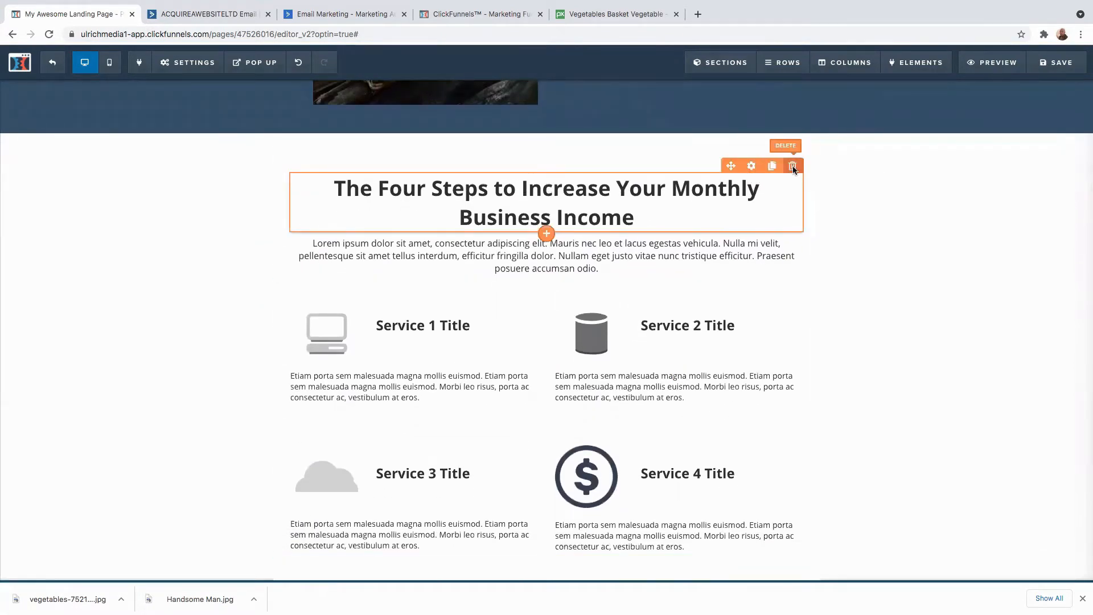
left_click(793, 166)
left_click(647, 100)
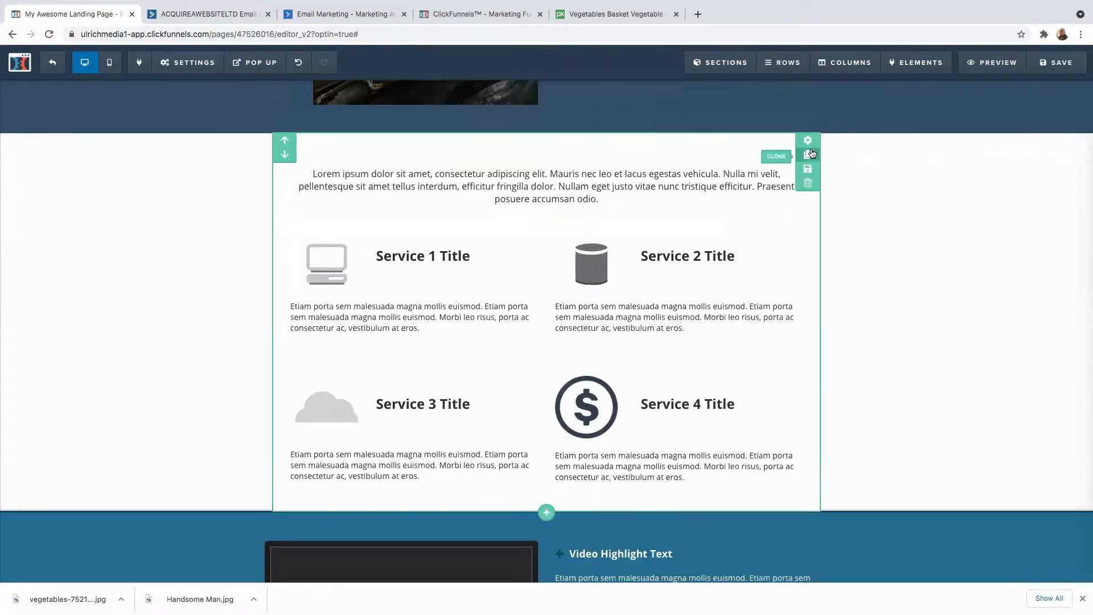
left_click(808, 184)
left_click(642, 100)
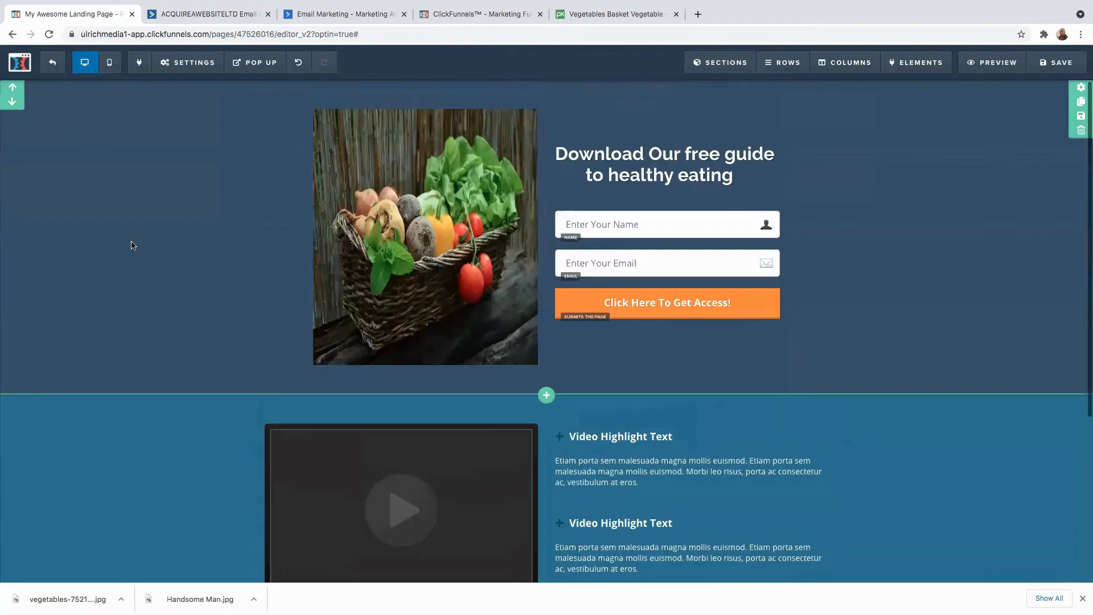
Try the YouTube, Vimeo and Wistia types for the video element, set it to Vimeo and close its settings.
scroll(134, 241, "up", 4)
scroll(178, 231, "down", 4)
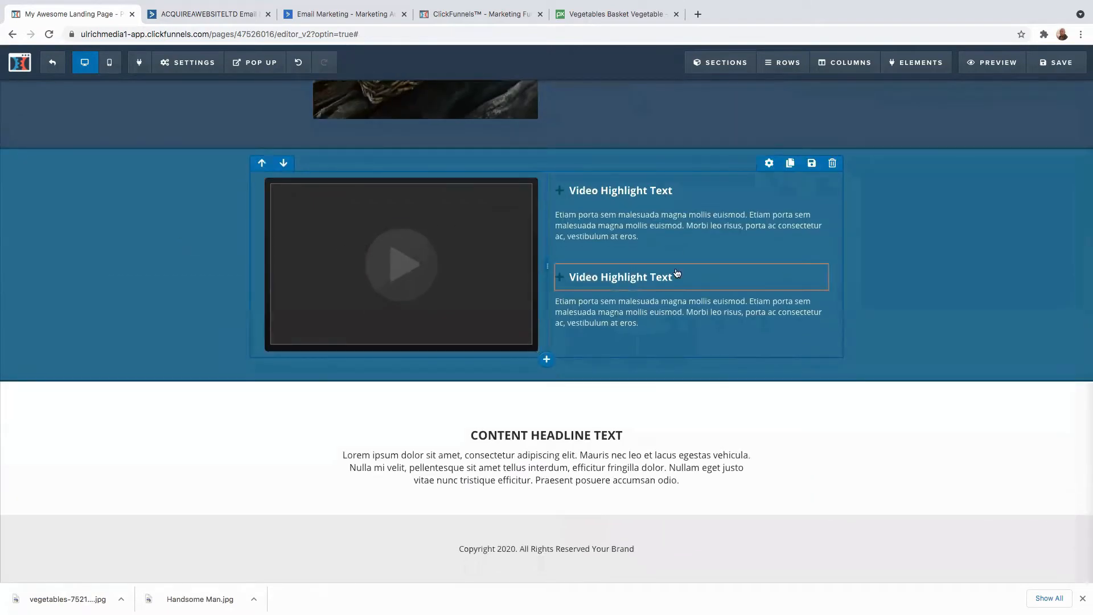
left_click(400, 244)
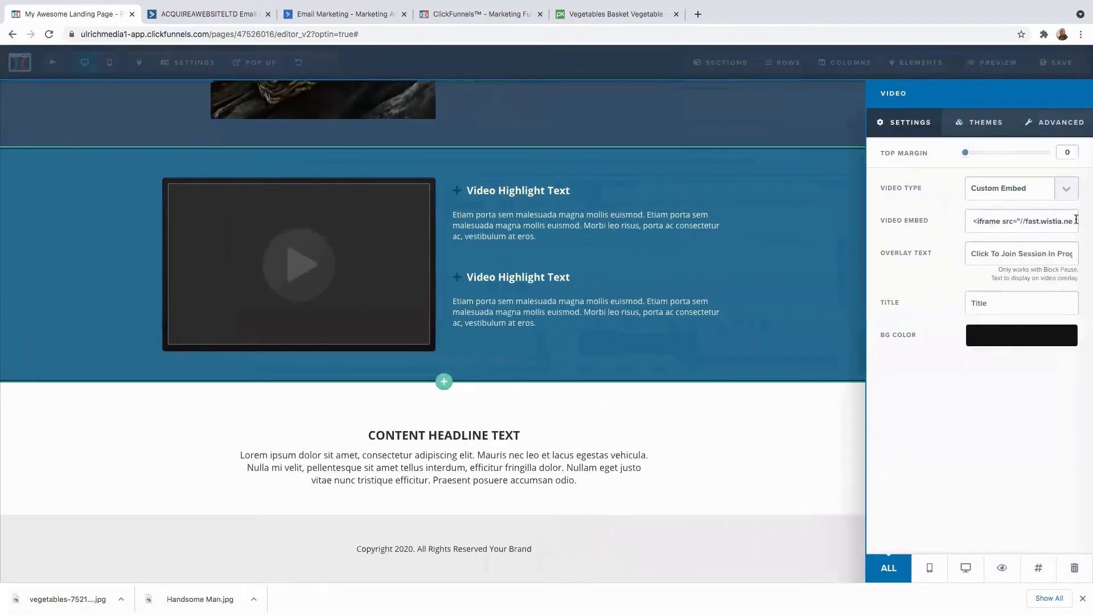
left_click(1072, 192)
left_click(981, 238)
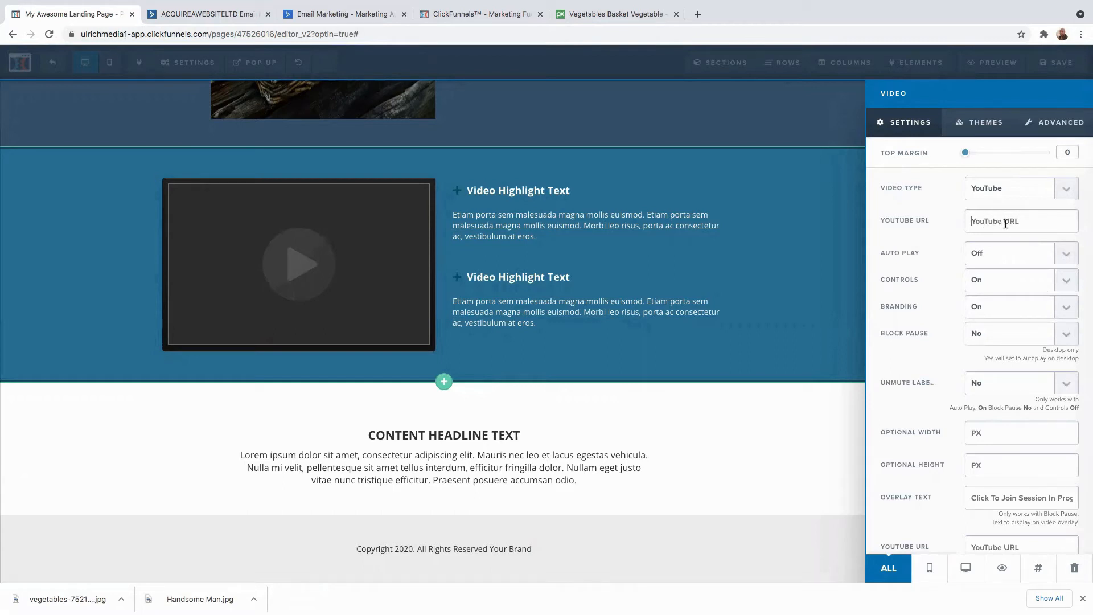
left_click(1069, 199)
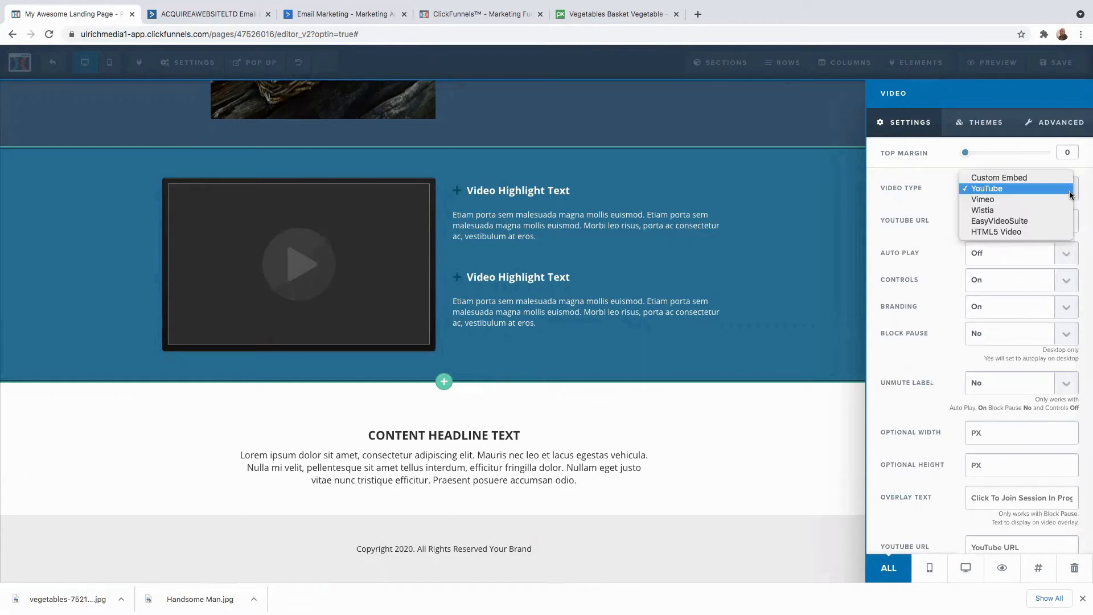
left_click(1005, 200)
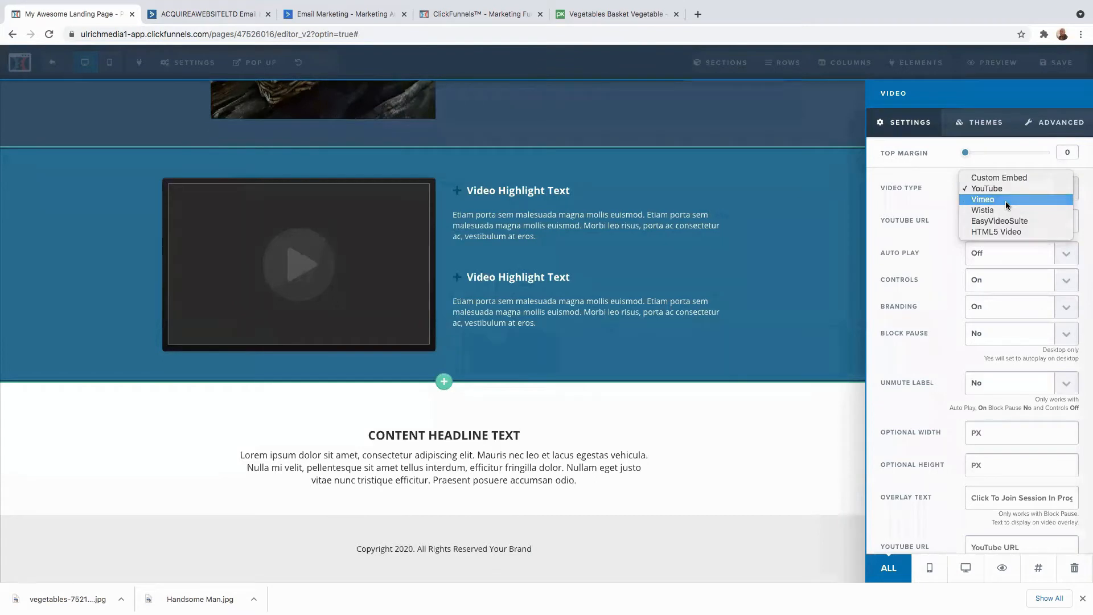
left_click(1063, 196)
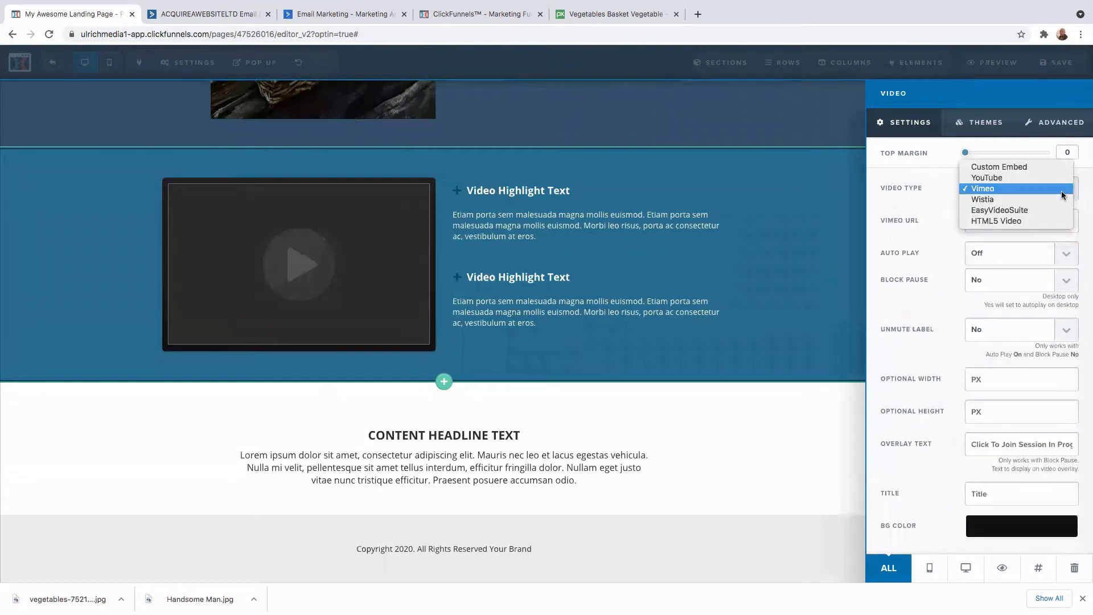
left_click(987, 196)
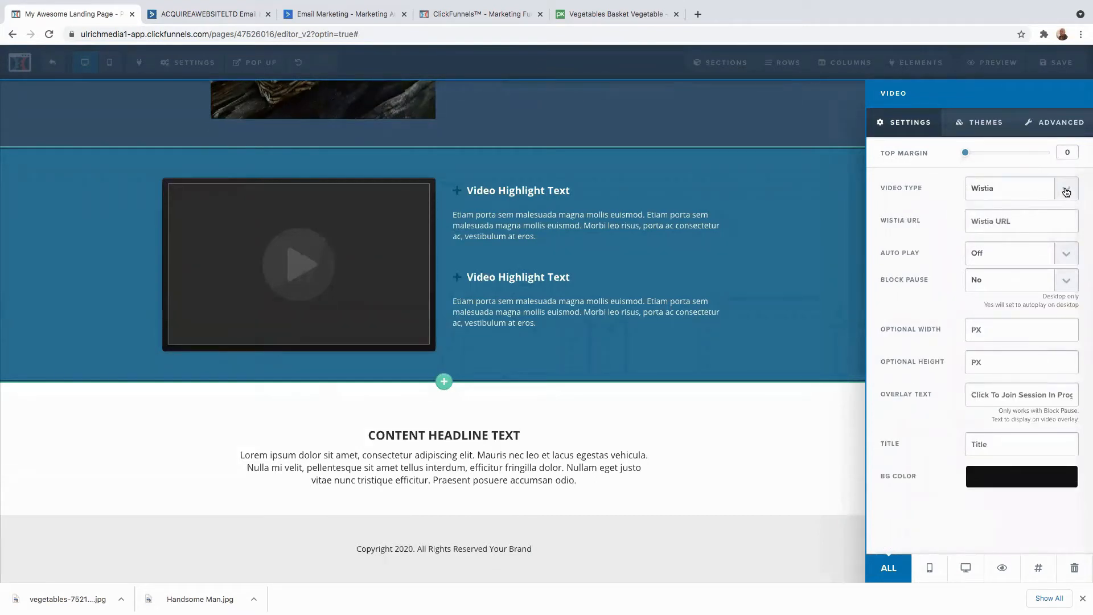
left_click(1066, 192)
left_click(999, 179)
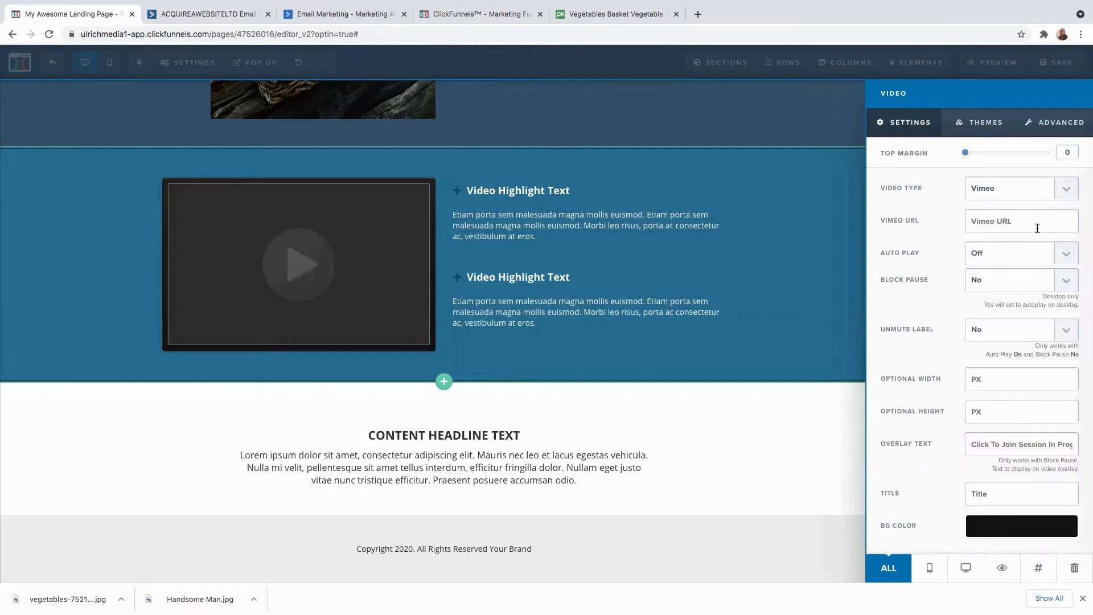
left_click(861, 249)
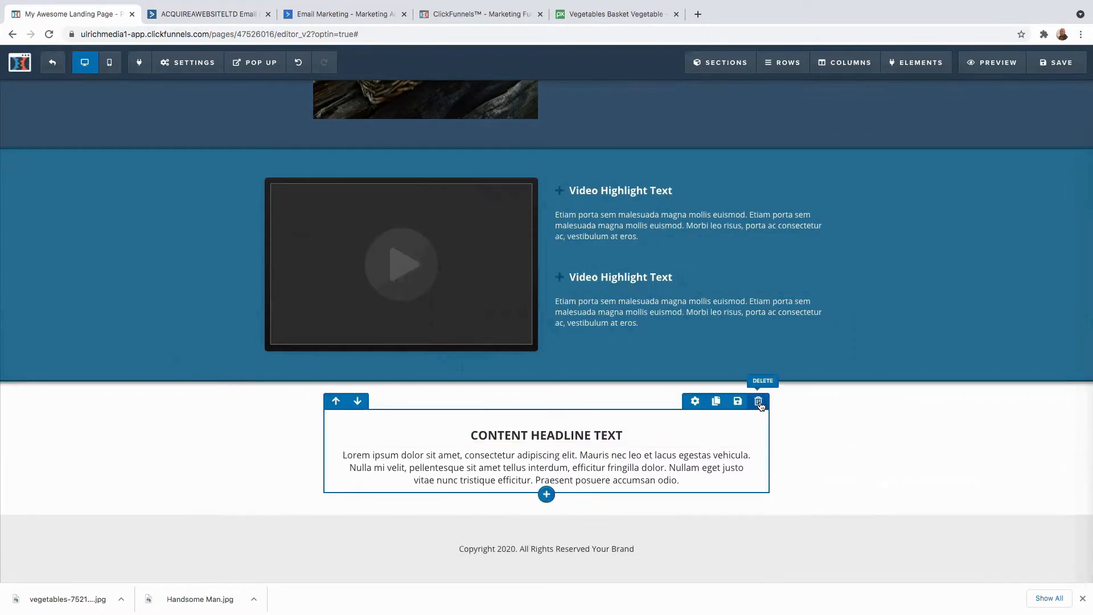
Delete the "CONTENT HEADLINE TEXT" row and its emptied section above the footer.
left_click(758, 402)
left_click(649, 103)
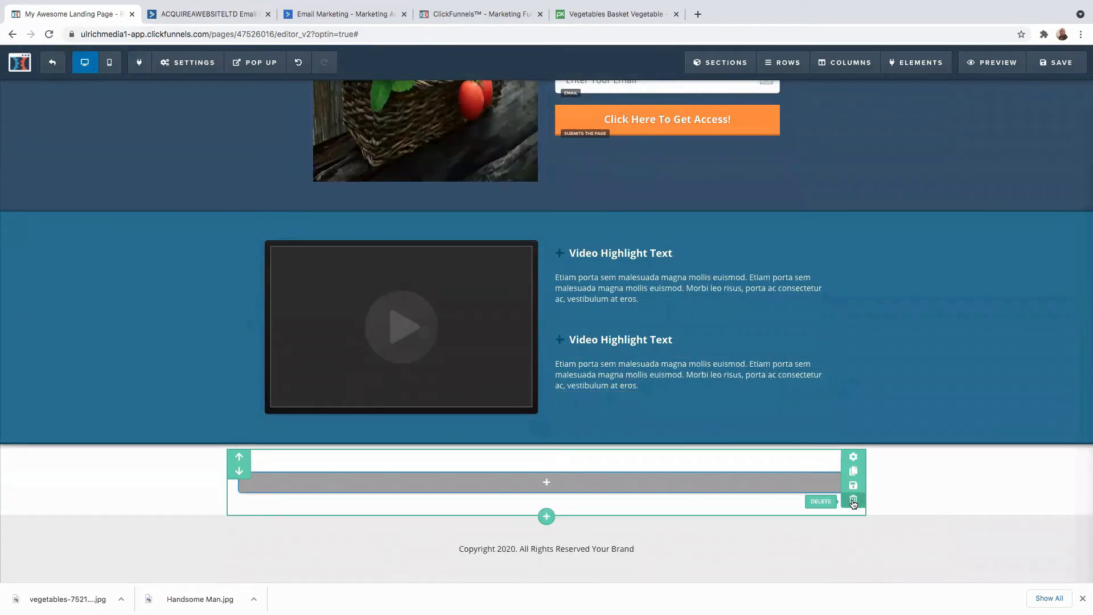
left_click(853, 503)
left_click(640, 96)
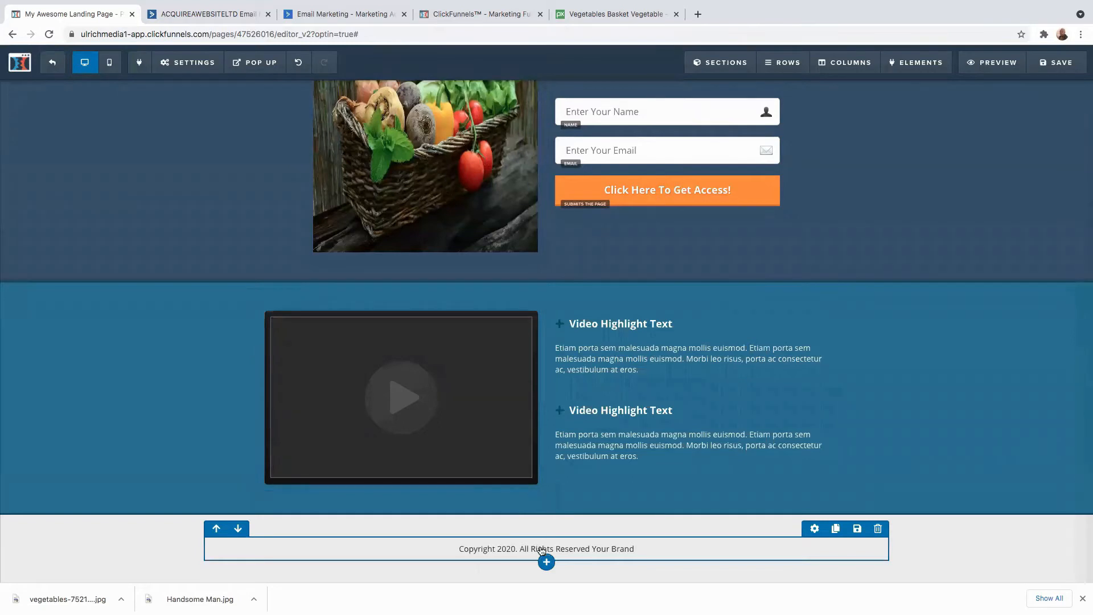
left_click(576, 549)
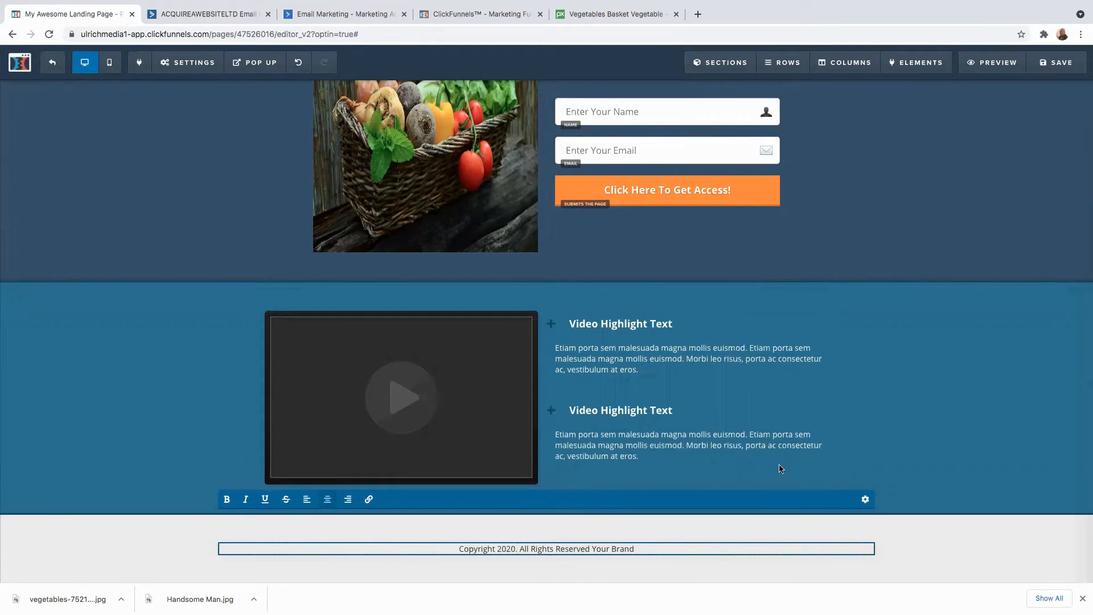
Add a full-width section above the hero section and insert a two-column row in it.
scroll(722, 450, "up", 2)
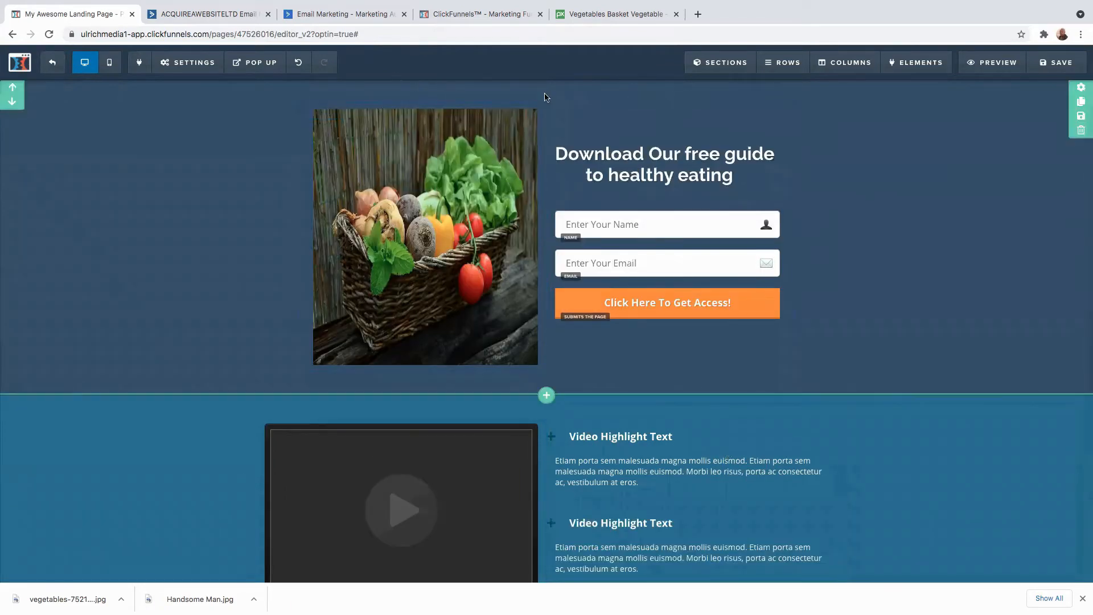
left_click(728, 65)
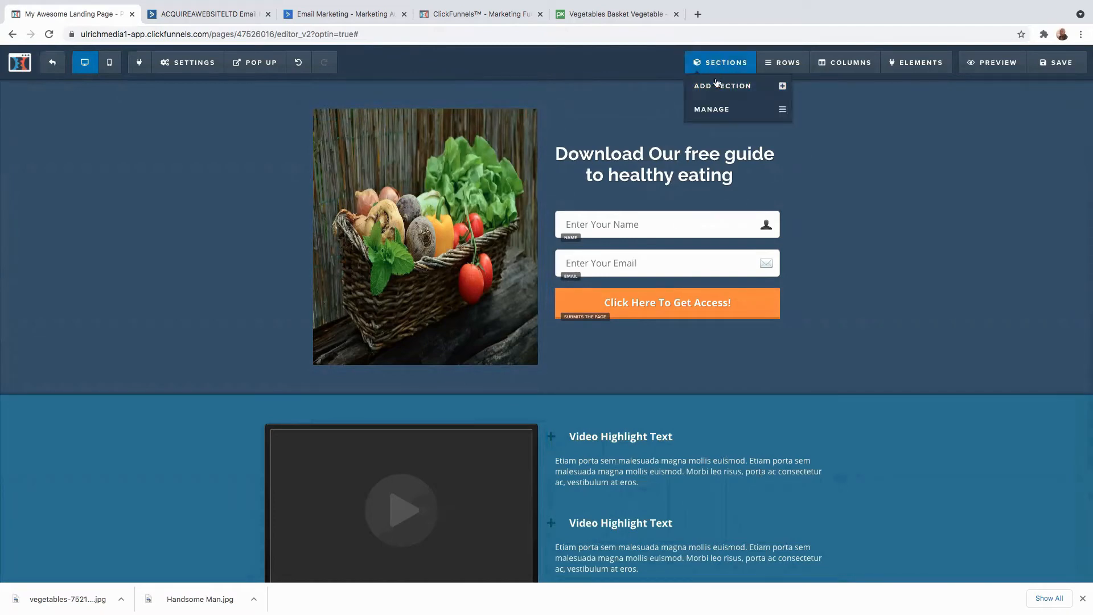
left_click(719, 85)
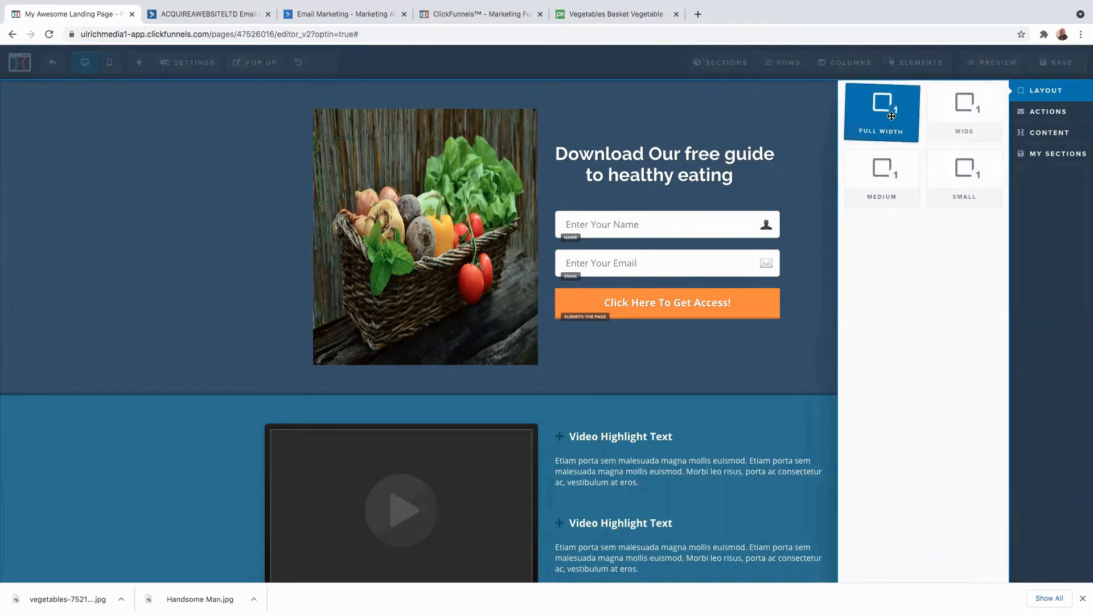
left_click_drag(891, 116, 549, 94)
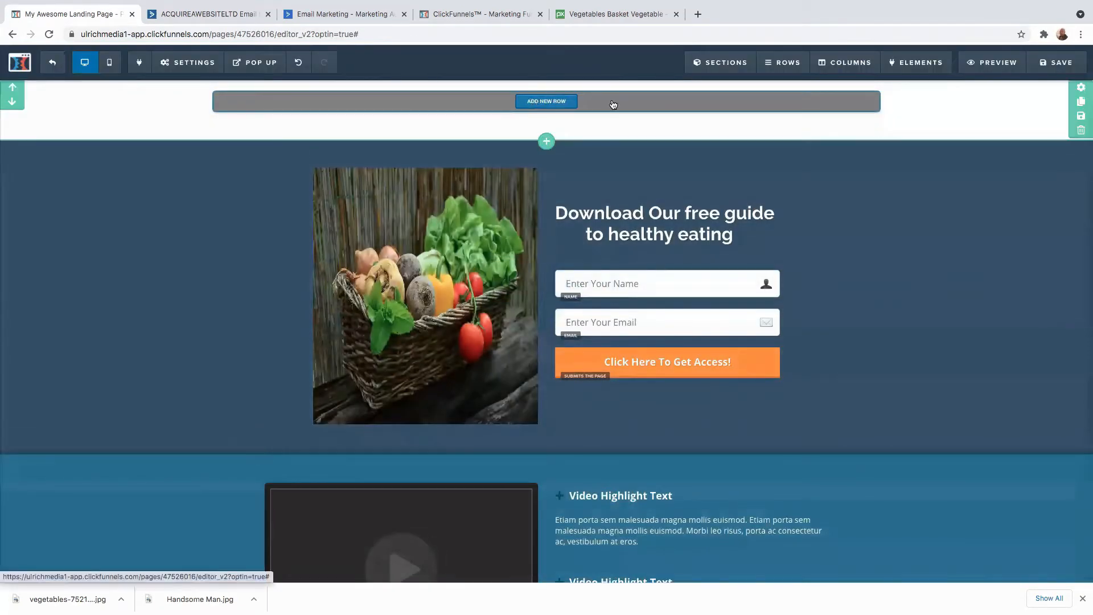
mouse_move(784, 63)
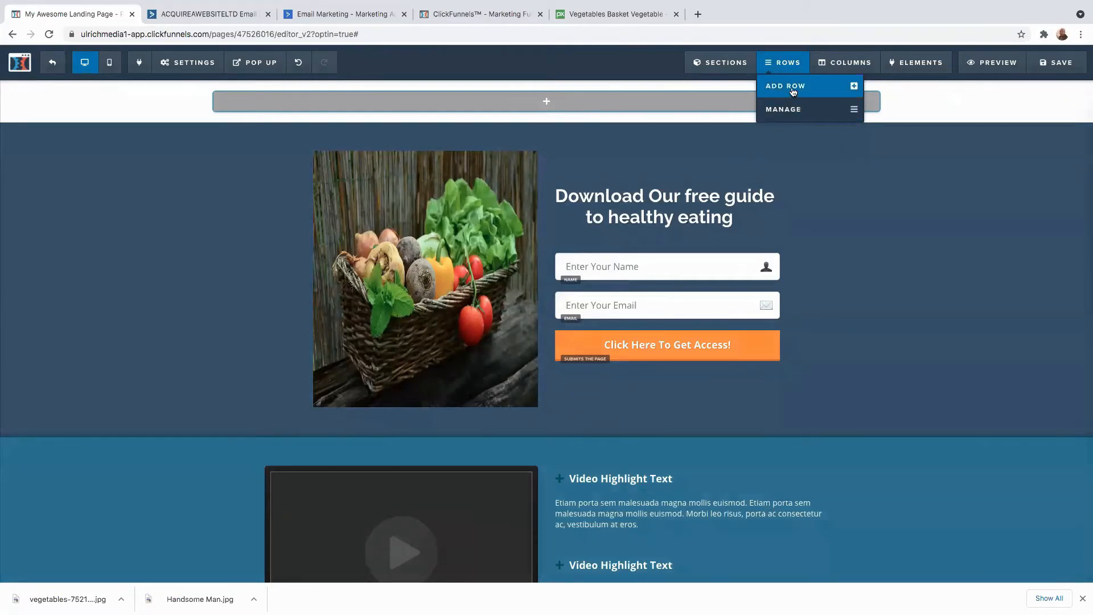
left_click(793, 89)
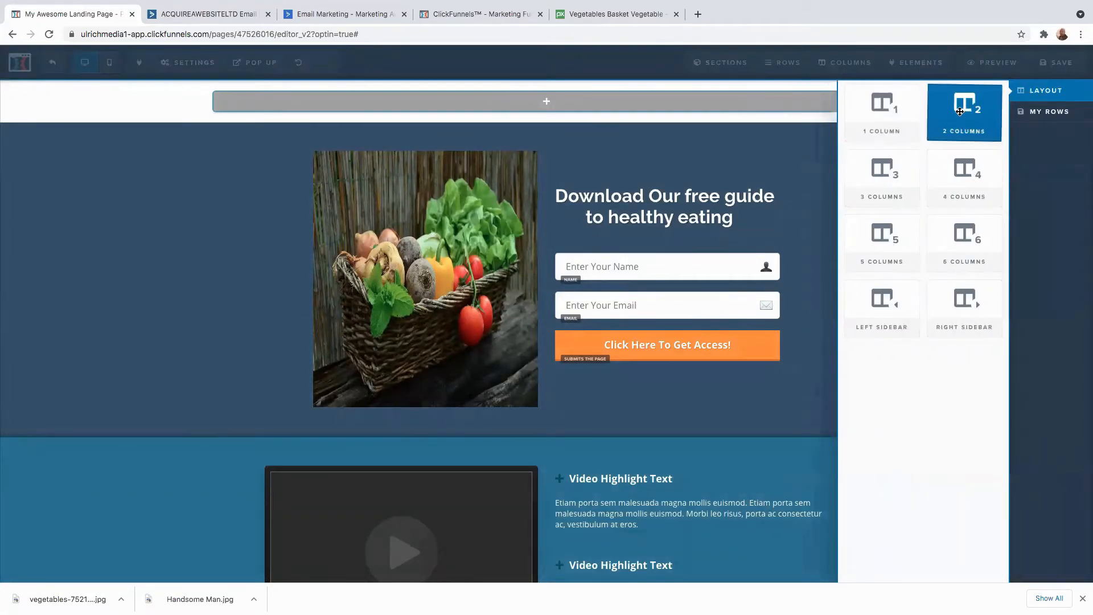
left_click_drag(560, 116, 550, 110)
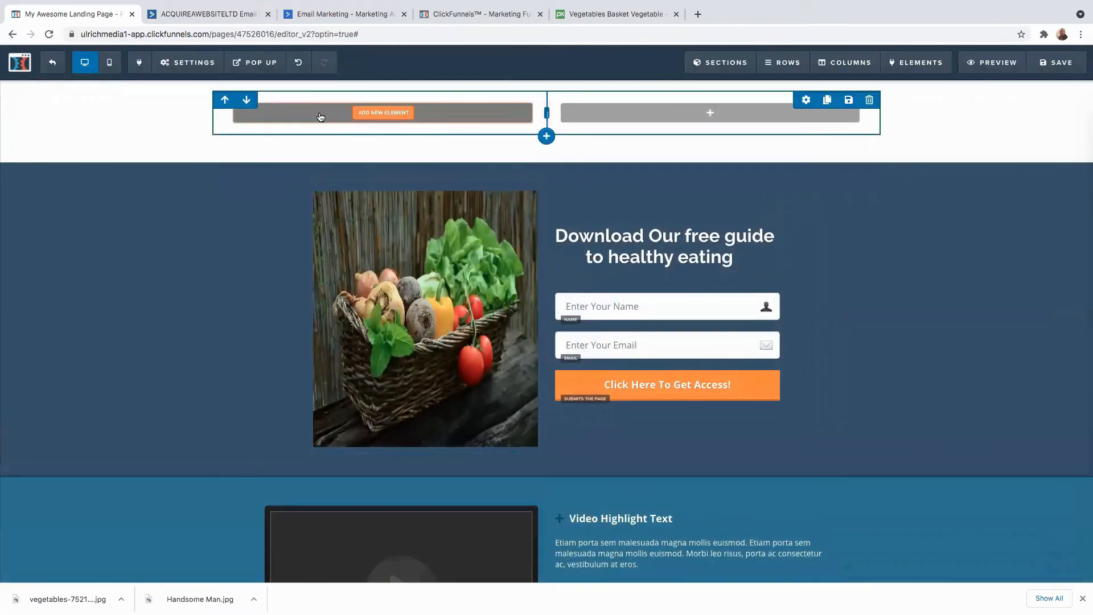
Place a headline in the new row's right column and an image in its left column, and check the image's settings.
left_click(712, 116)
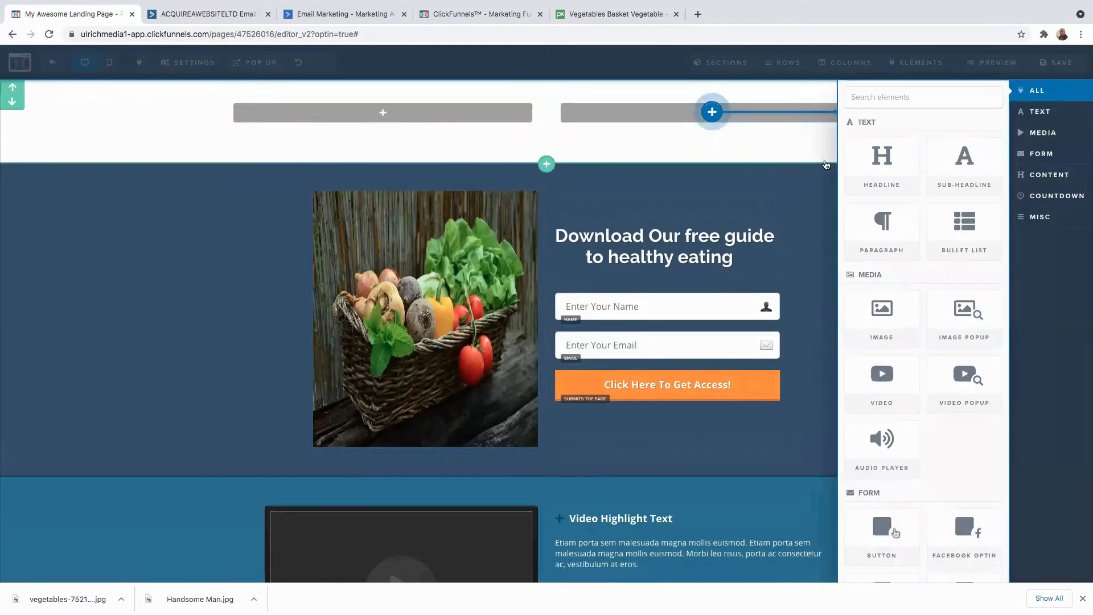
left_click_drag(876, 169, 706, 117)
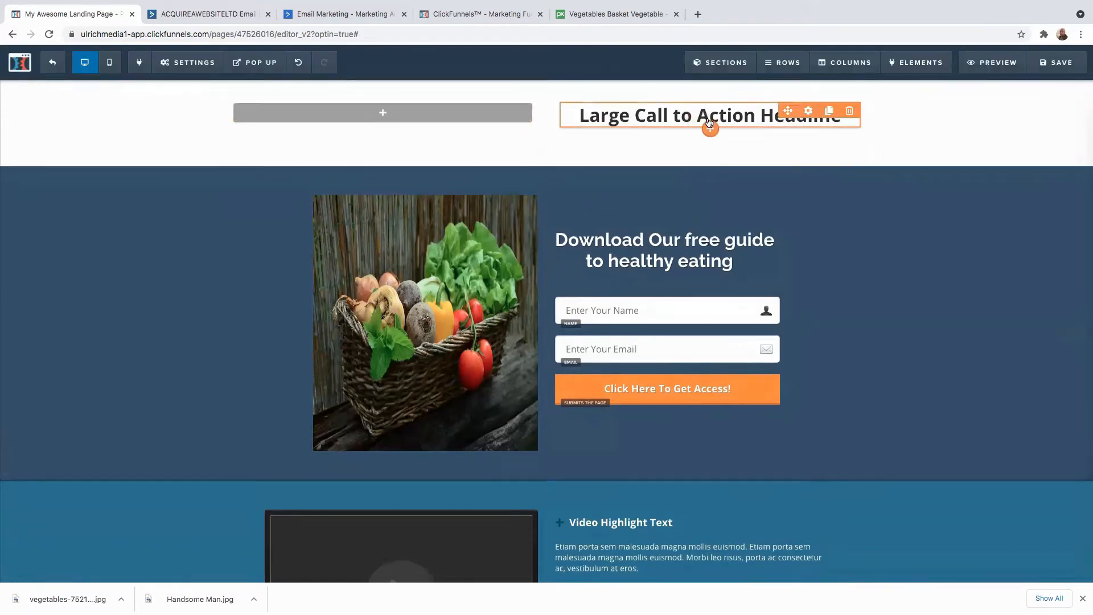
left_click(394, 117)
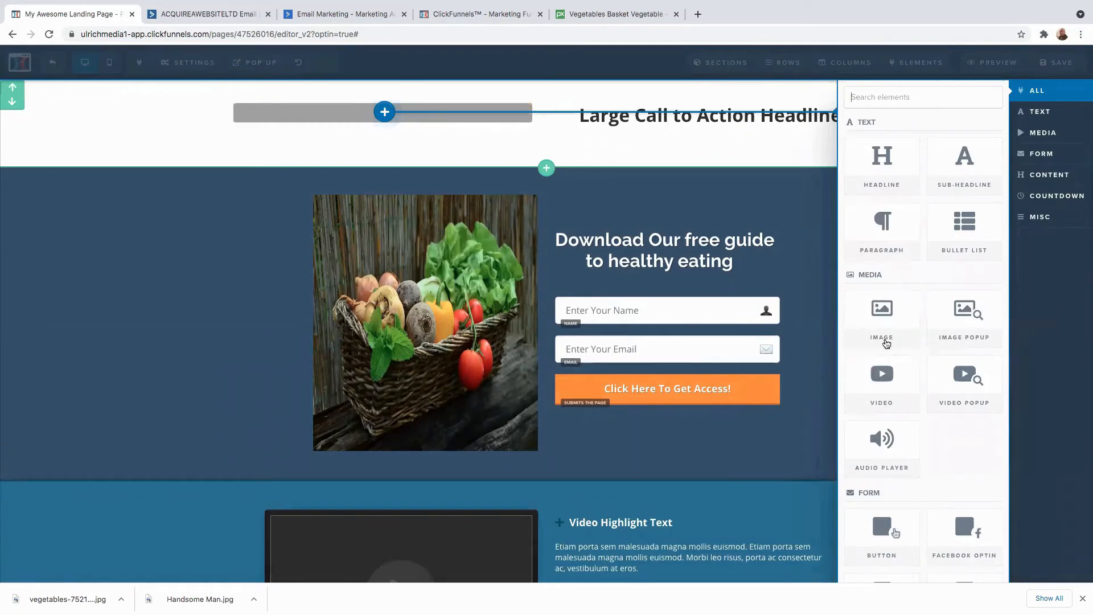
left_click(884, 324)
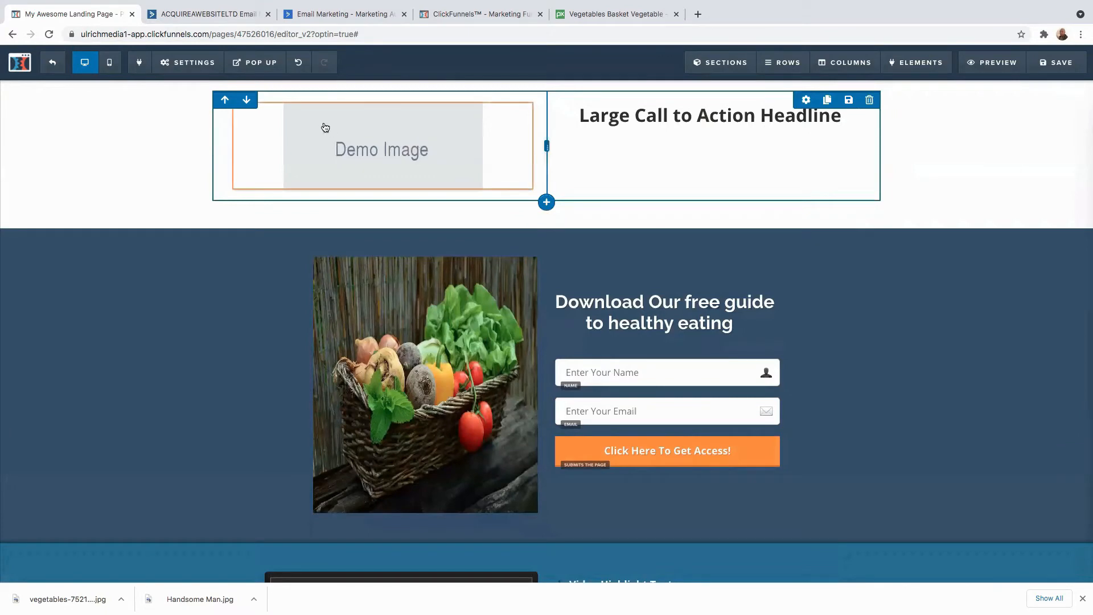
left_click(392, 158)
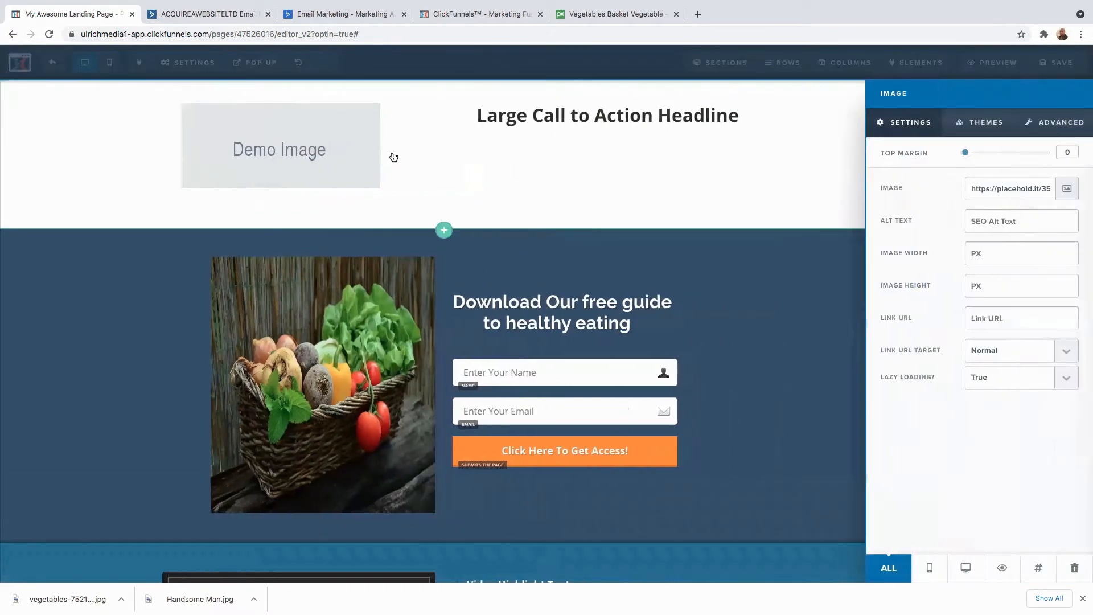
left_click(535, 118)
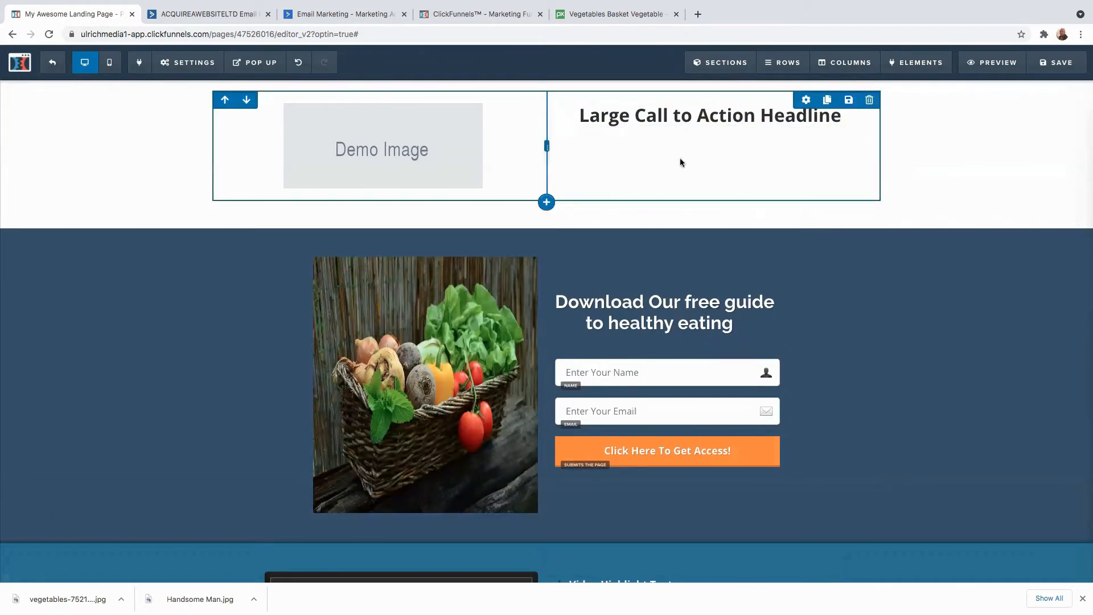
Add a full-width section between the opt-in hero section and the video section, and insert a one-column row in it.
scroll(605, 212, "down", 5)
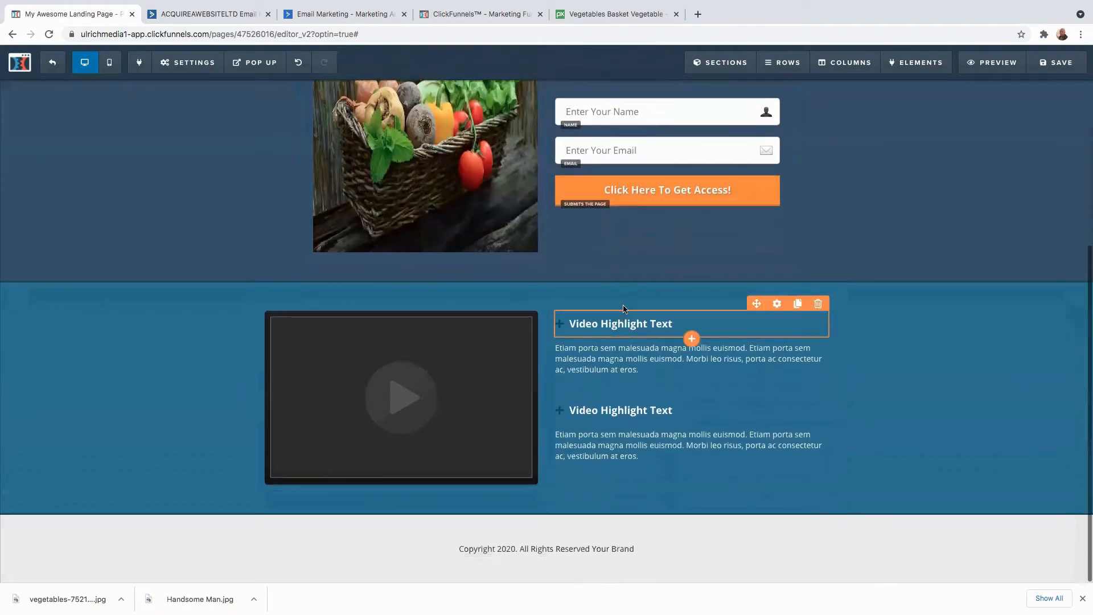
scroll(612, 312, "up", 4)
scroll(569, 324, "down", 4)
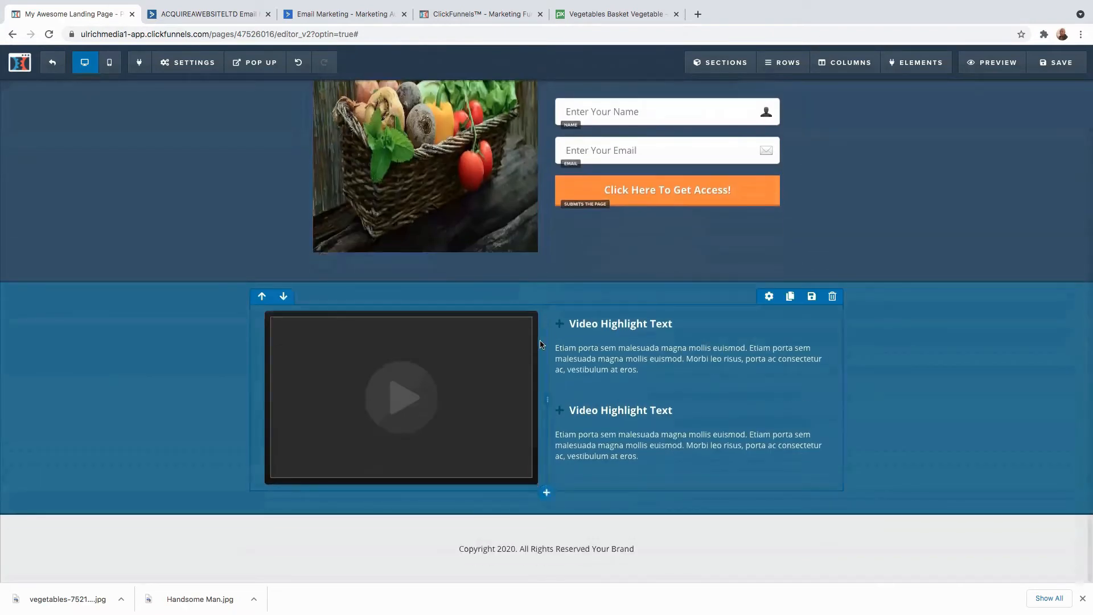
left_click(547, 281)
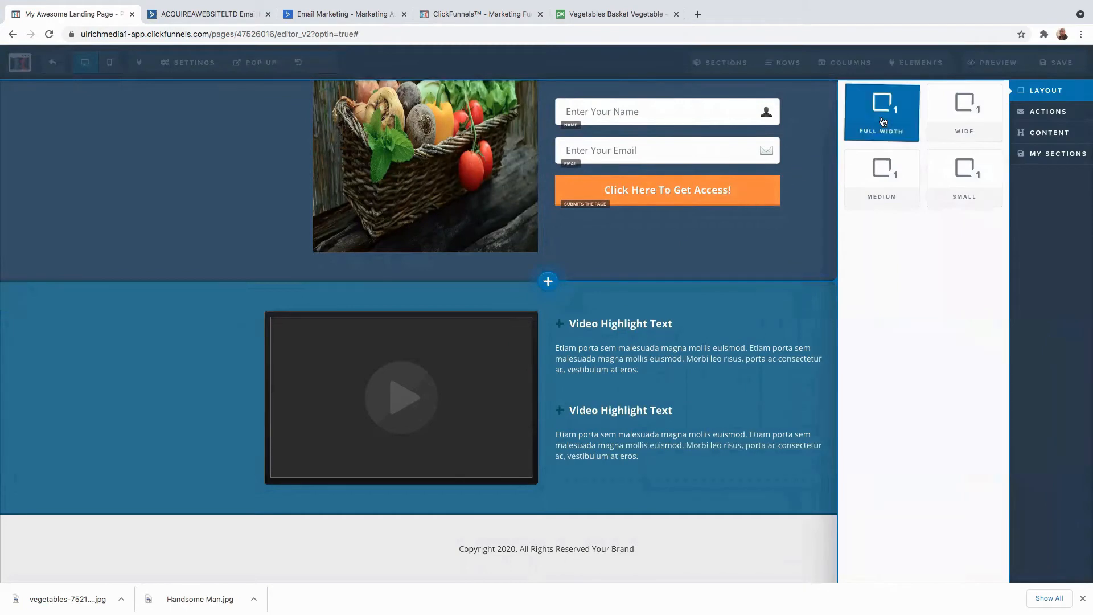
left_click(878, 120)
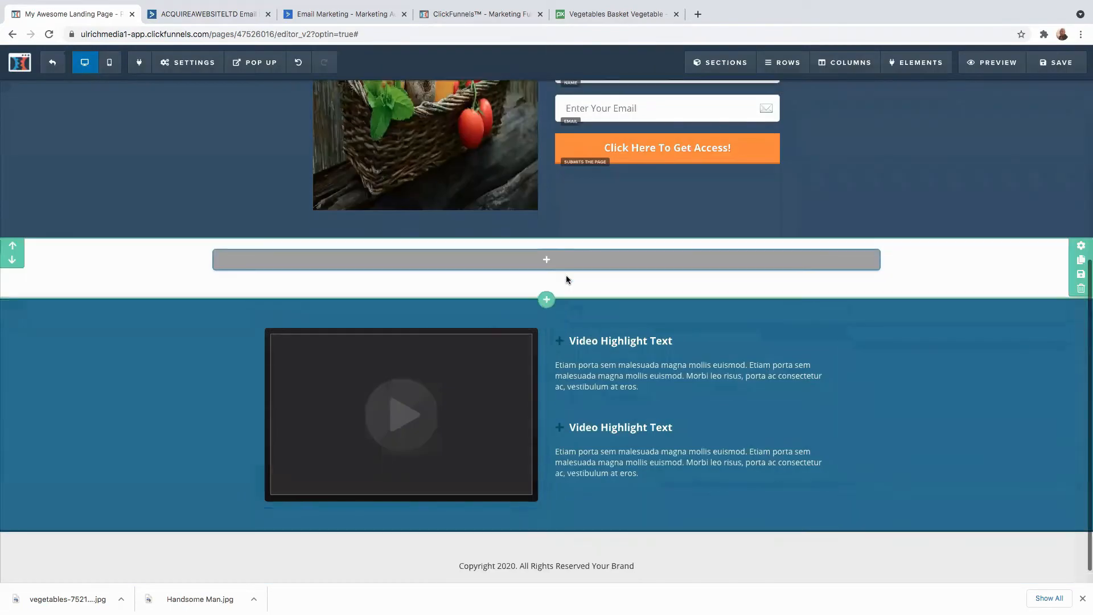
left_click(548, 268)
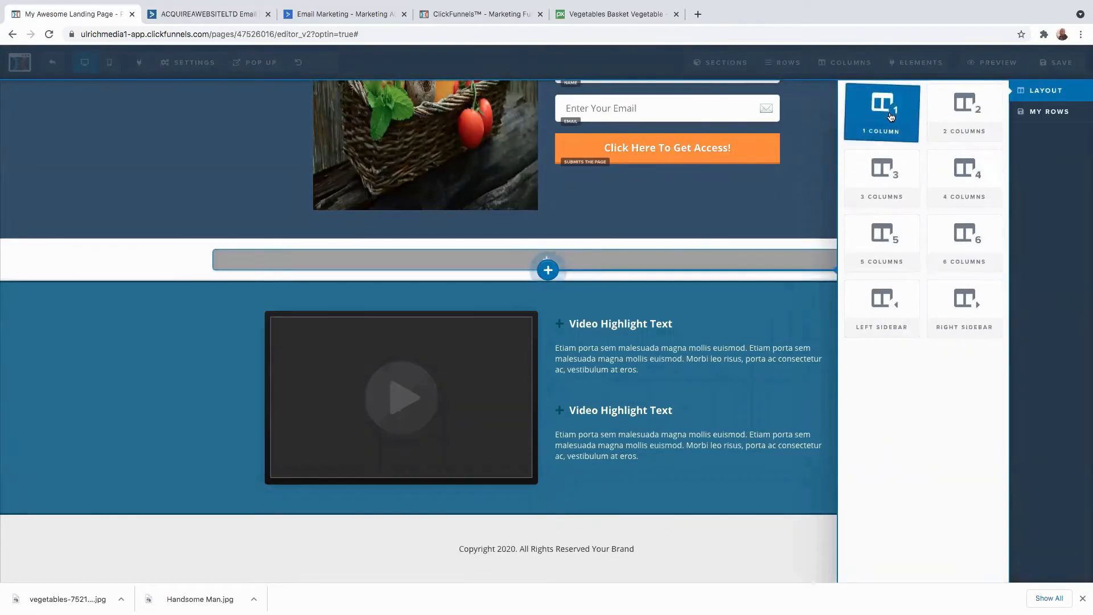
left_click_drag(892, 117, 543, 312)
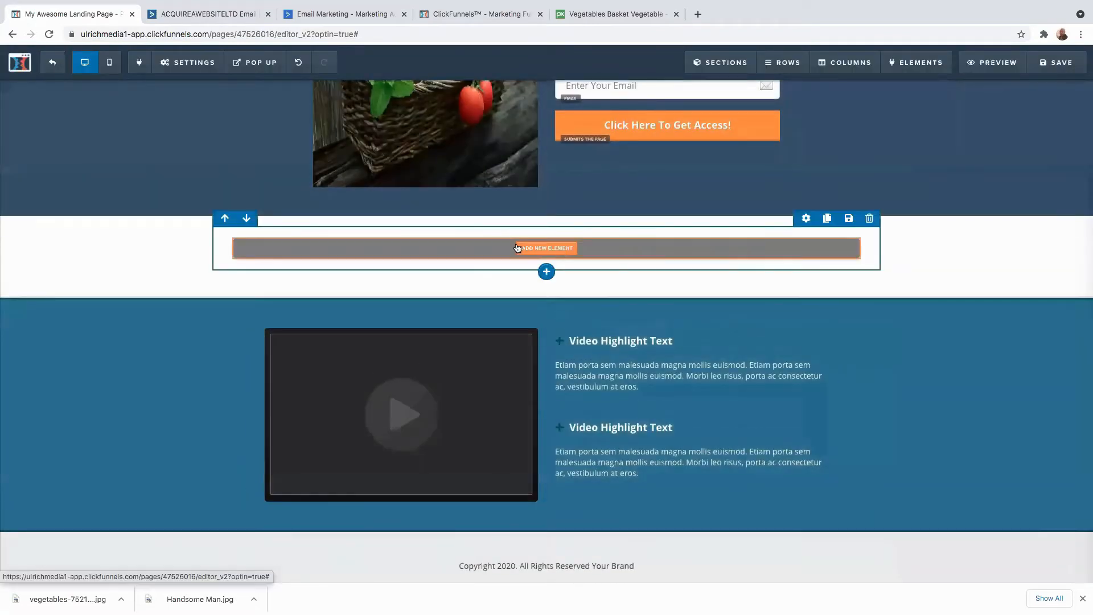
Search the elements for "count" and place the Countdown 2.0 element in the new one-column row.
left_click(541, 251)
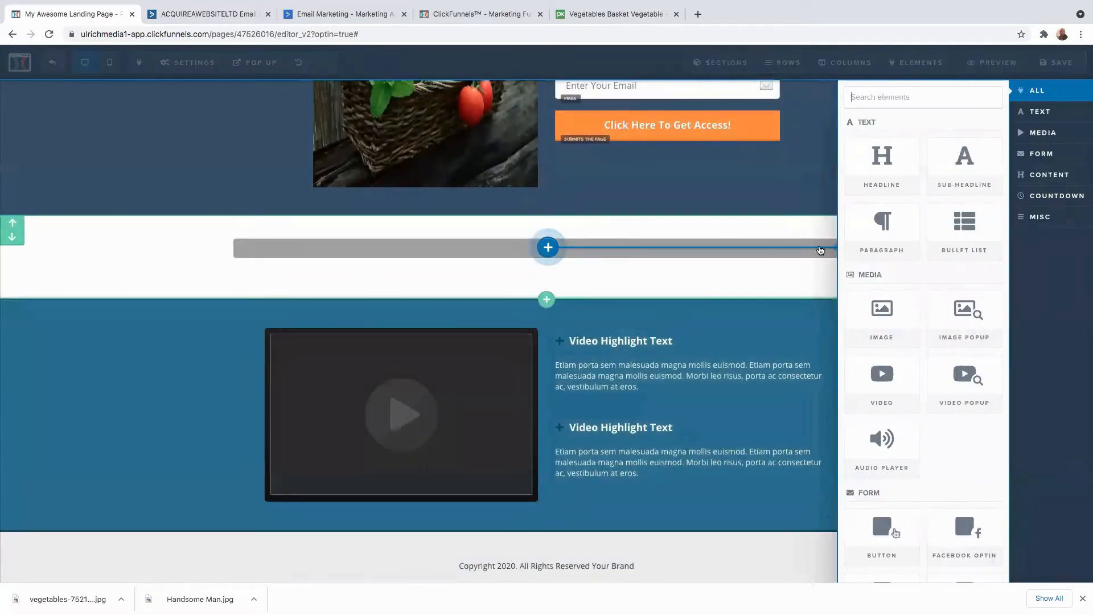
left_click(880, 97)
type("count")
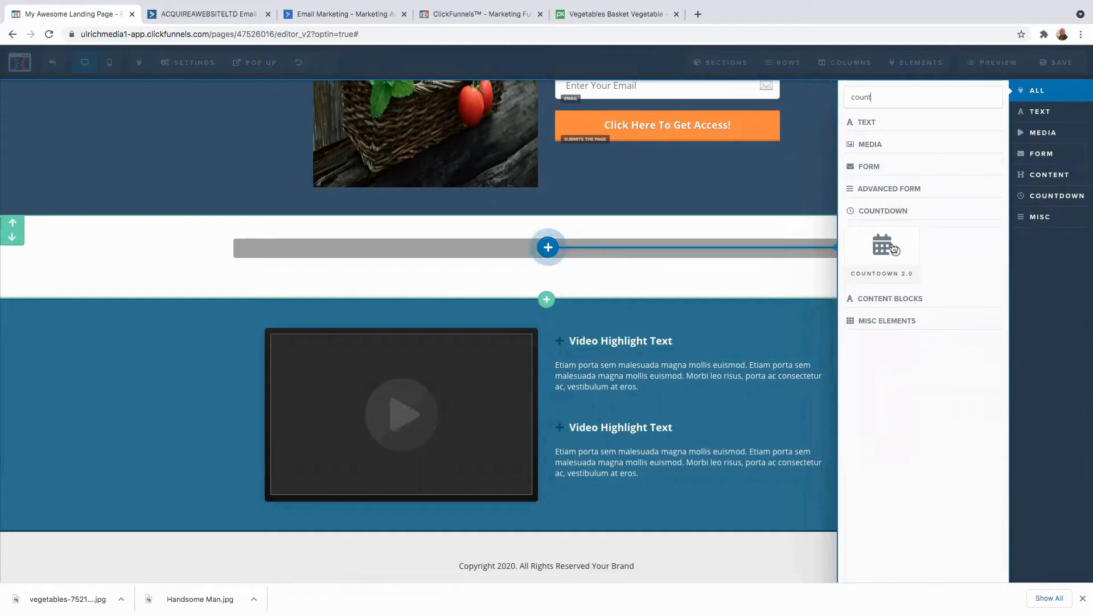
left_click_drag(883, 250, 547, 251)
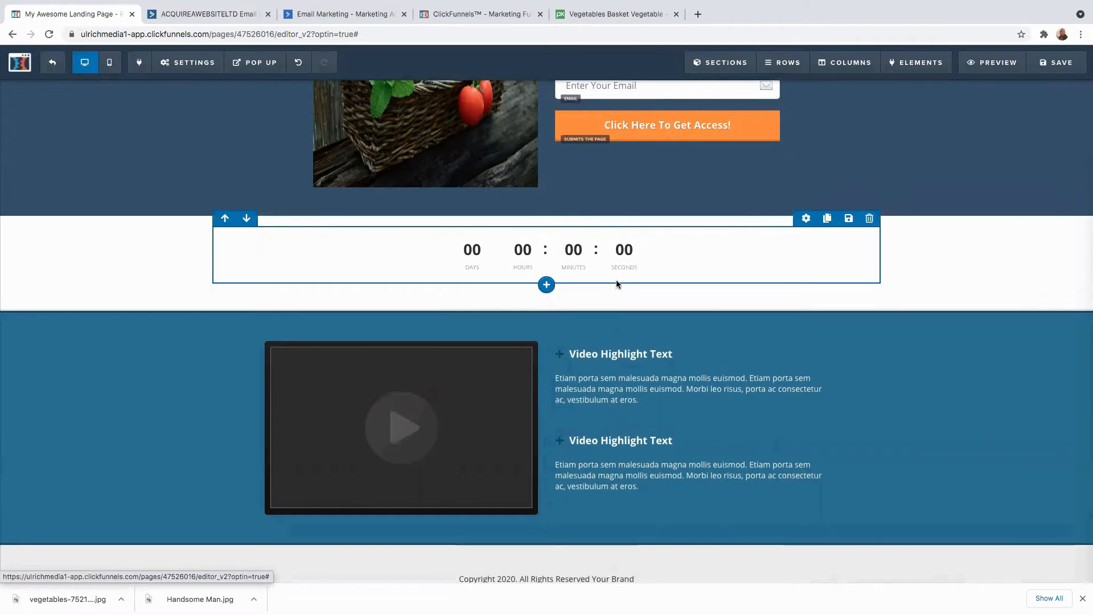
Set the countdown's end time to 4 AM and close its settings.
left_click(576, 260)
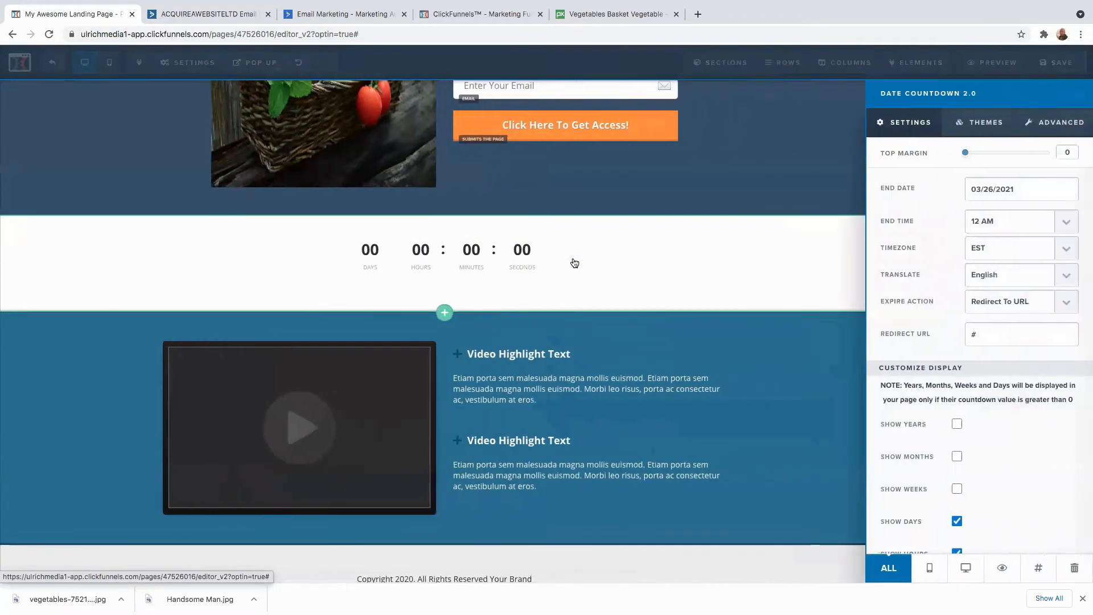
left_click(1043, 220)
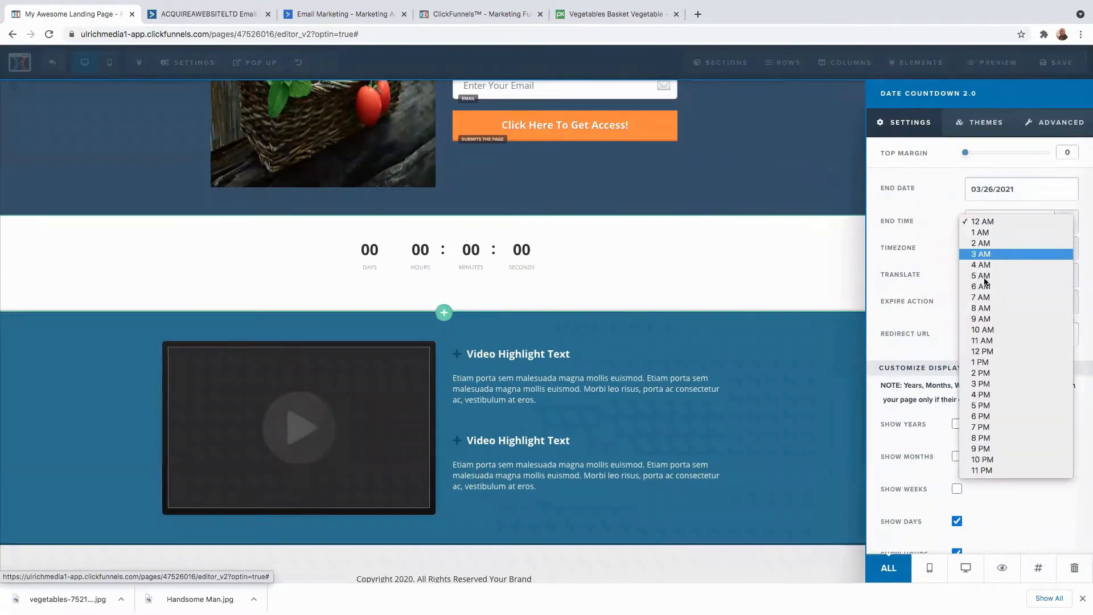
left_click(990, 265)
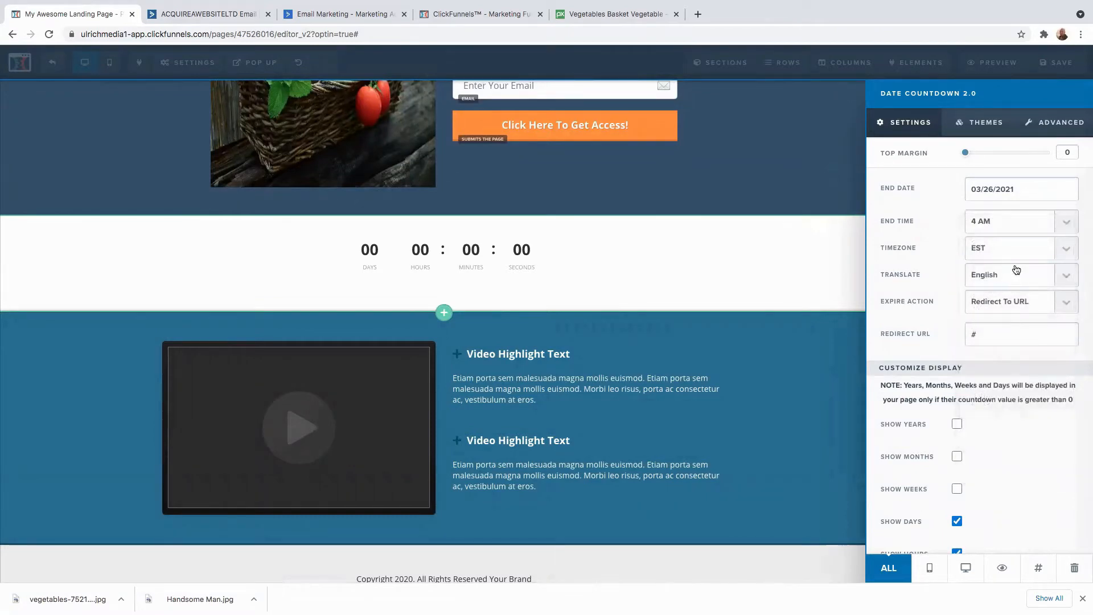
left_click(1064, 223)
left_click(603, 254)
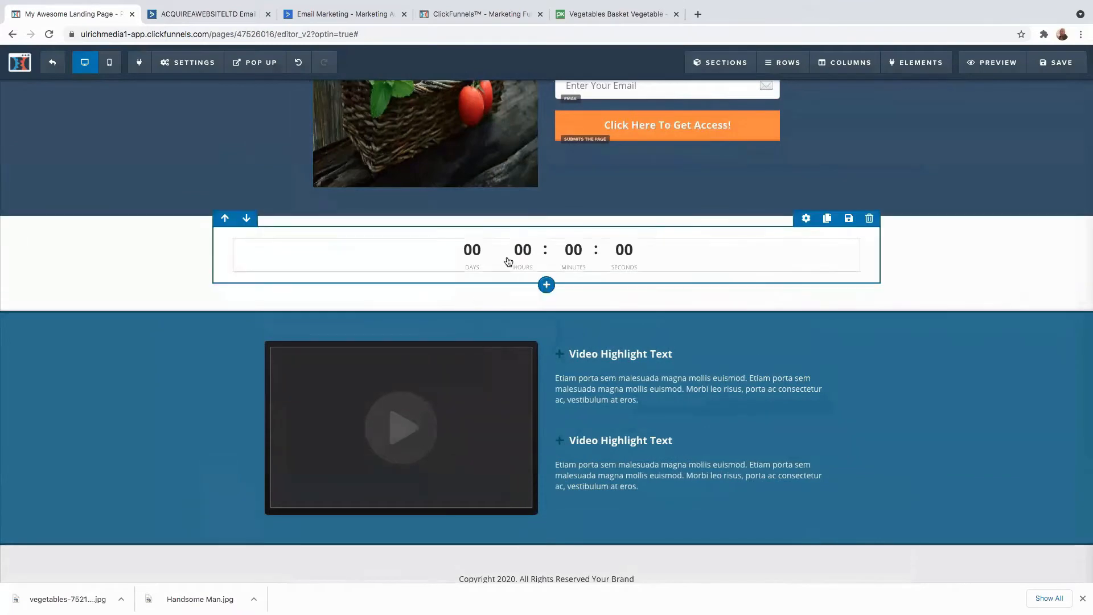
Save the page, replace the default SEO page title with "My Optin page", and save again.
scroll(492, 322, "down", 1)
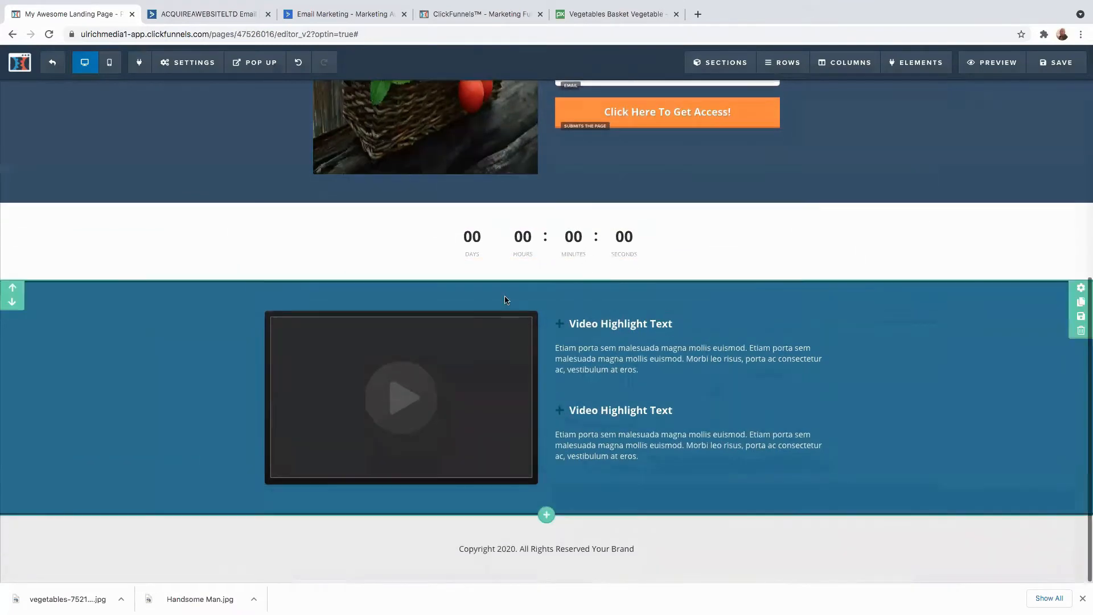
scroll(505, 298, "up", 5)
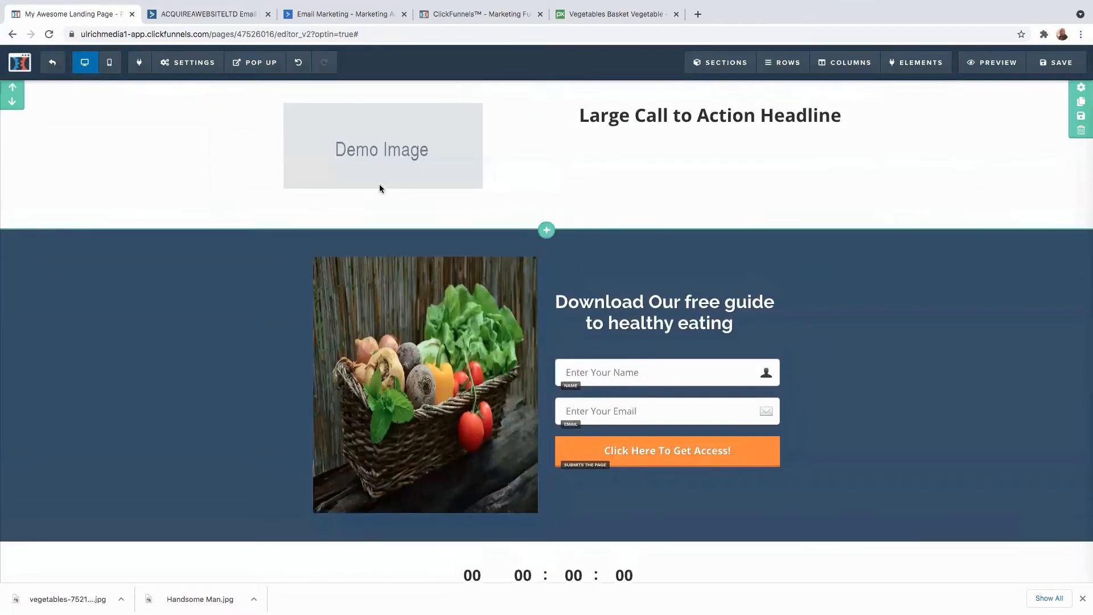
left_click(1061, 64)
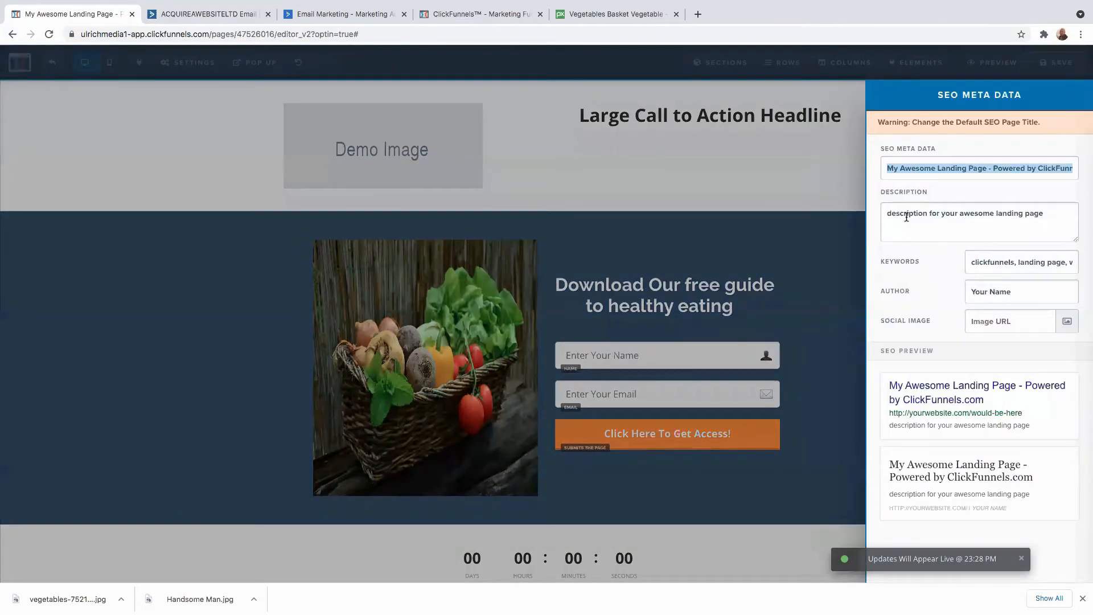
key("BackSpace")
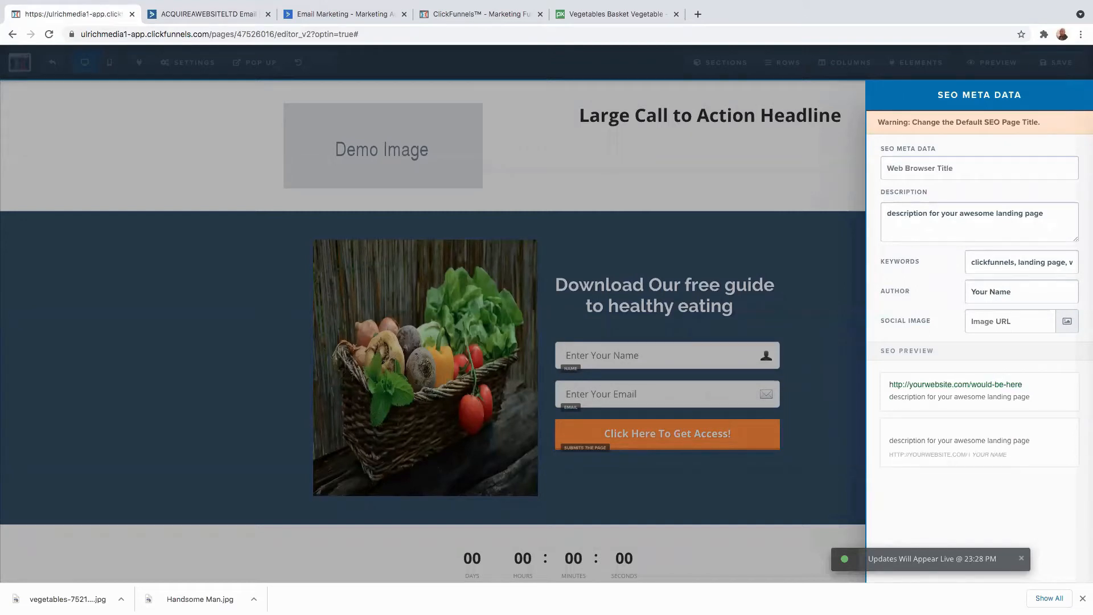
type("My ")
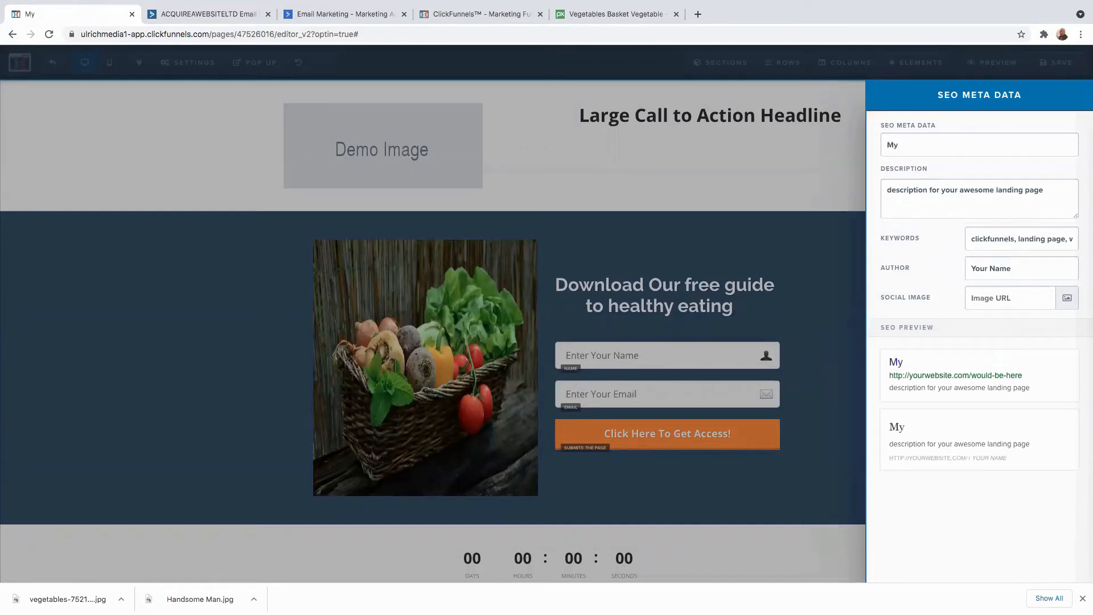
type("Optin page")
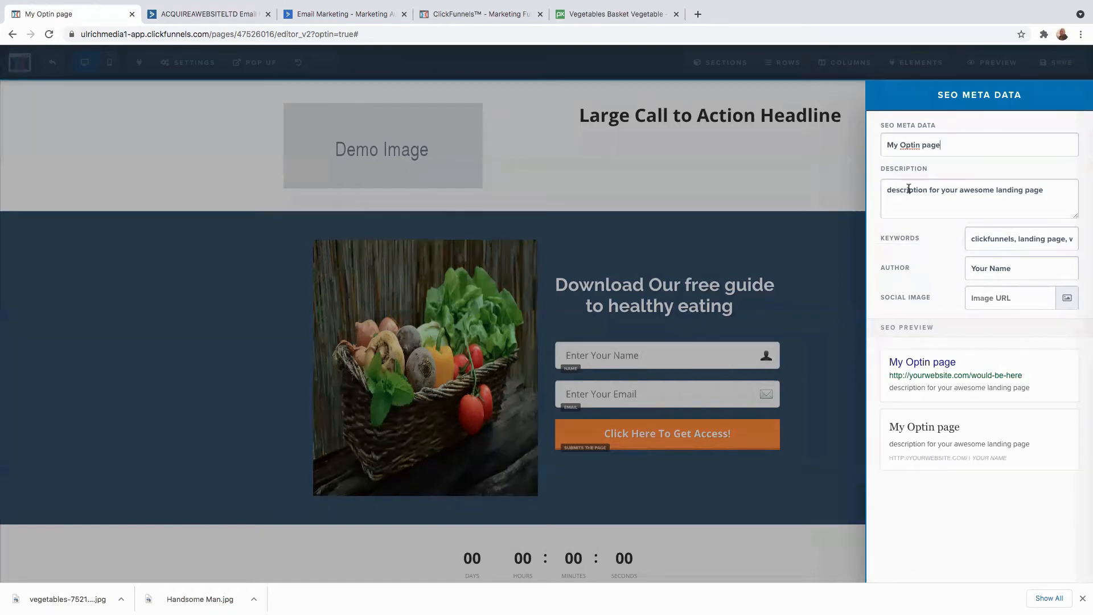
left_click(753, 152)
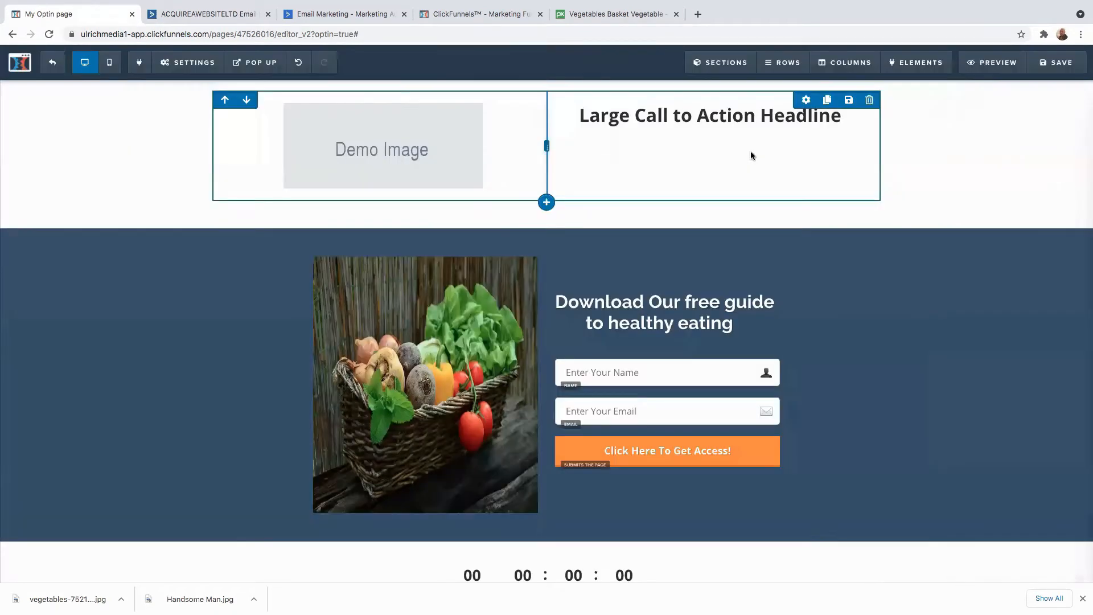
left_click(1042, 63)
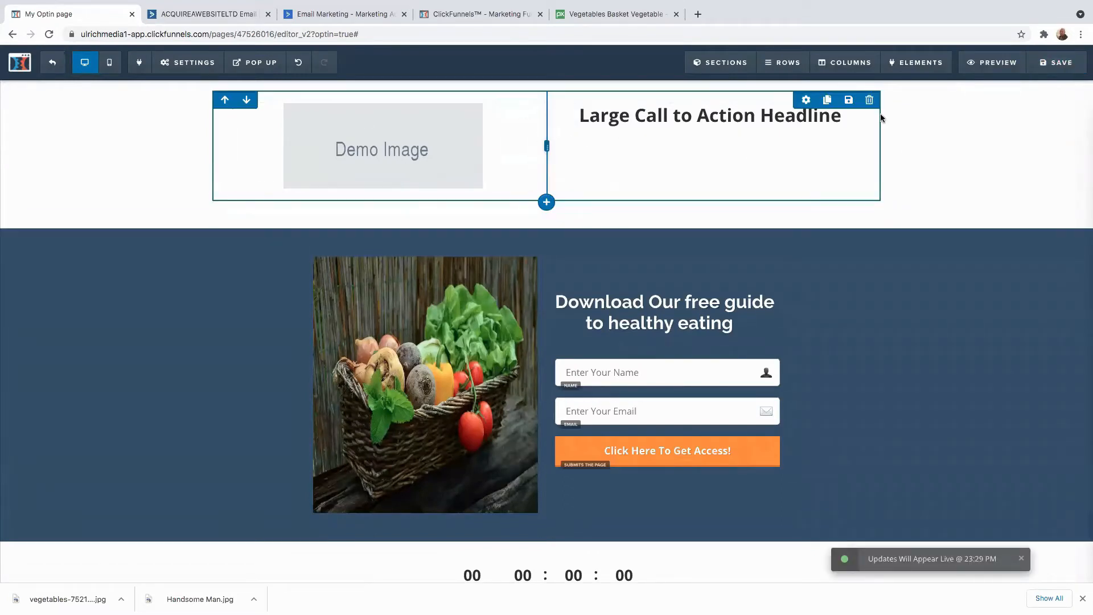
Delete the two-column row holding the demo image and call-to-action headline above the hero section.
left_click(869, 100)
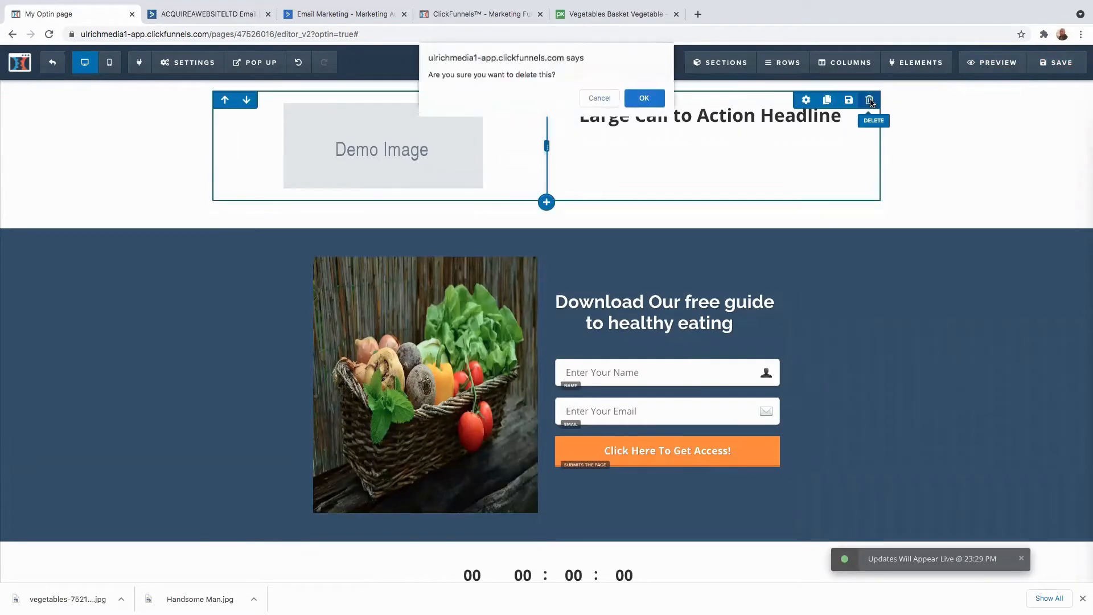
left_click(645, 101)
scroll(552, 384, "down", 4)
scroll(550, 386, "up", 4)
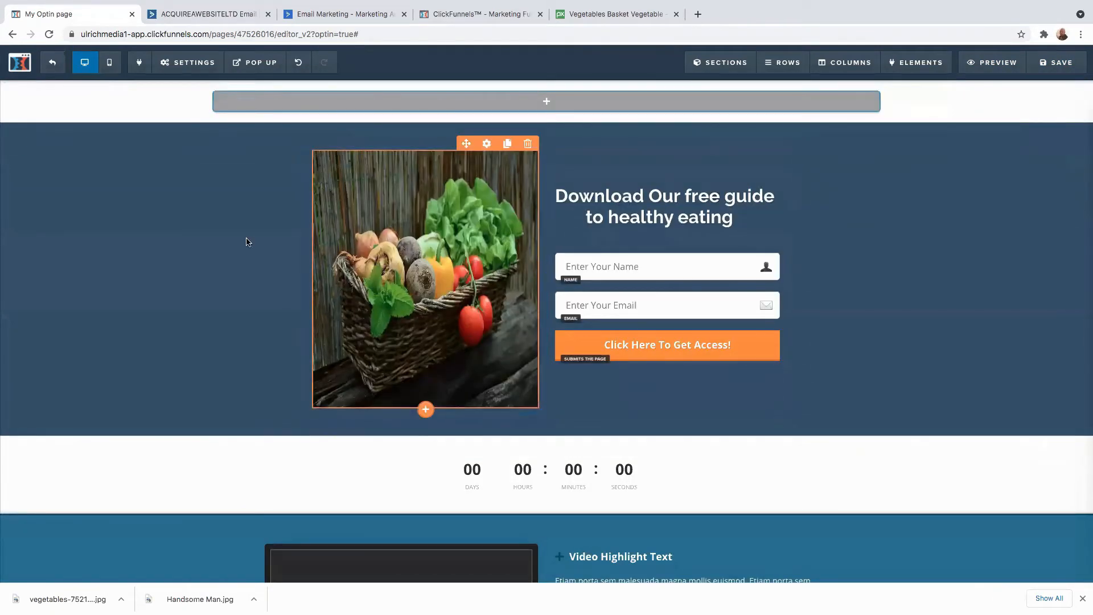
Leave the page editor, open the funnel's settings and set its domain to goto.techforbiz1.com.
left_click(52, 66)
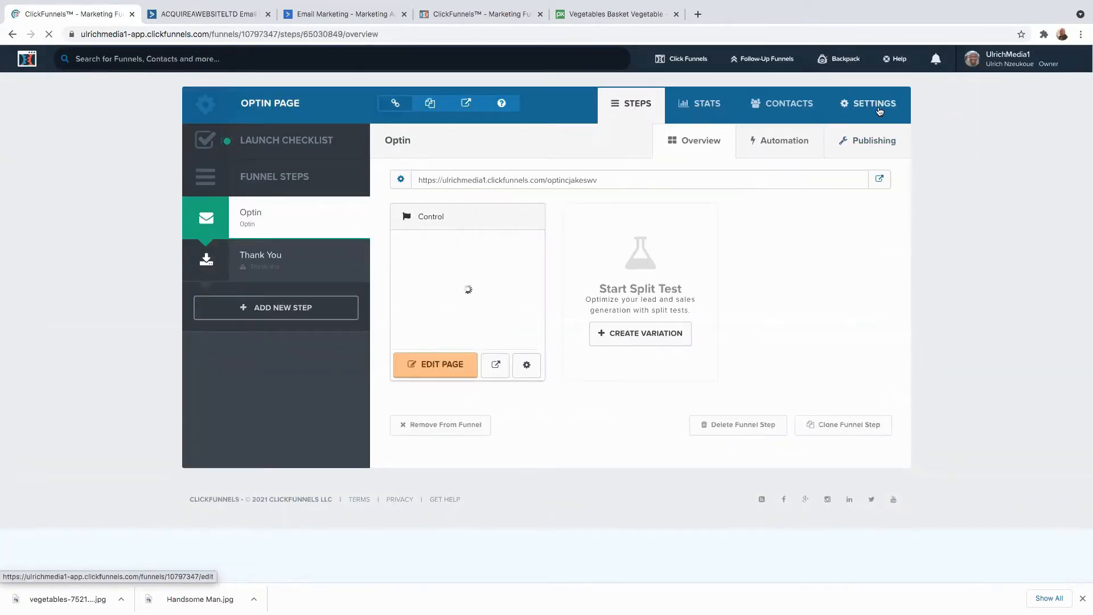
left_click(869, 107)
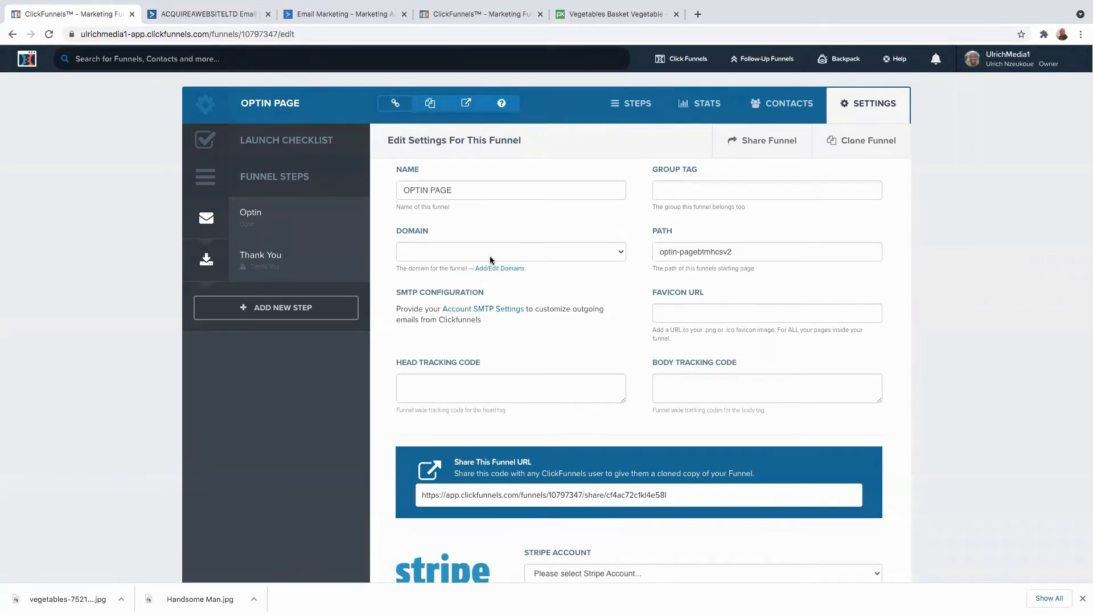
left_click(564, 251)
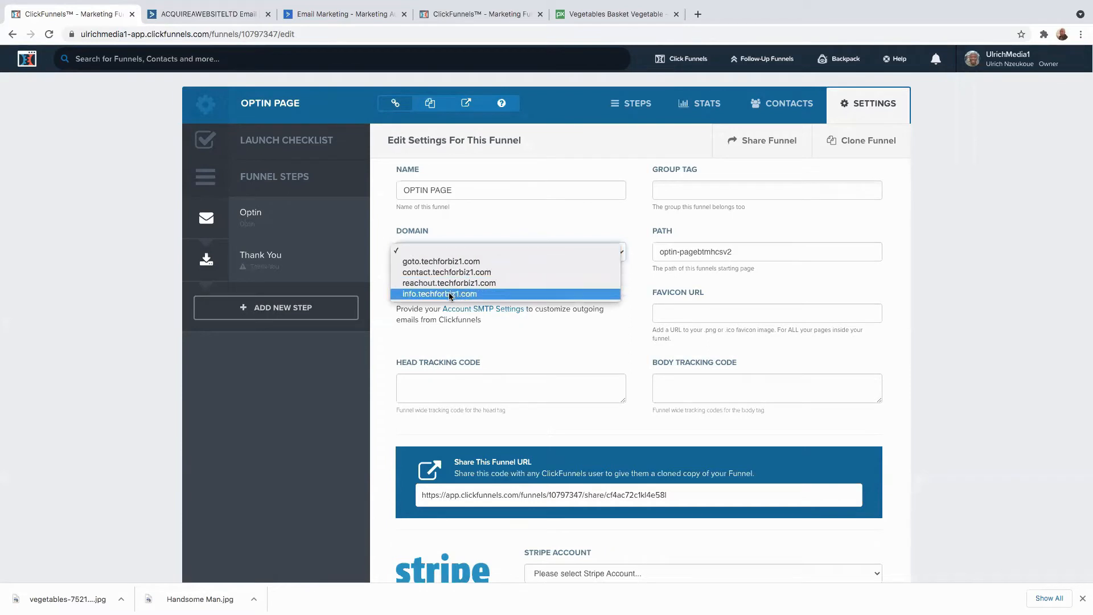
left_click(439, 262)
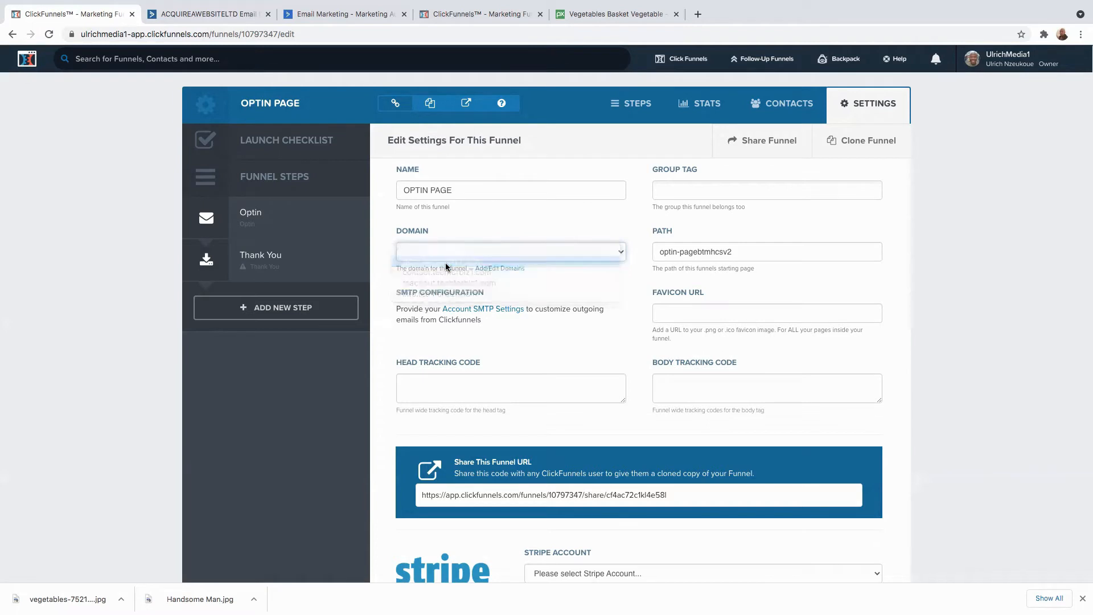
Check the head tracking code and favicon URL fields, and copy the funnel's share URL.
left_click(444, 388)
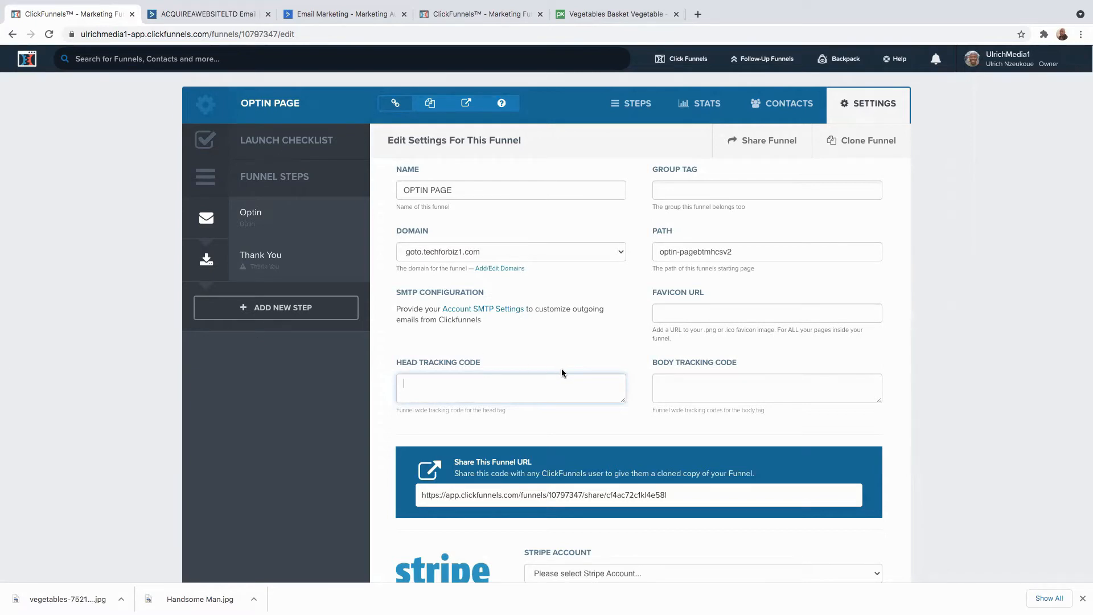
left_click(698, 311)
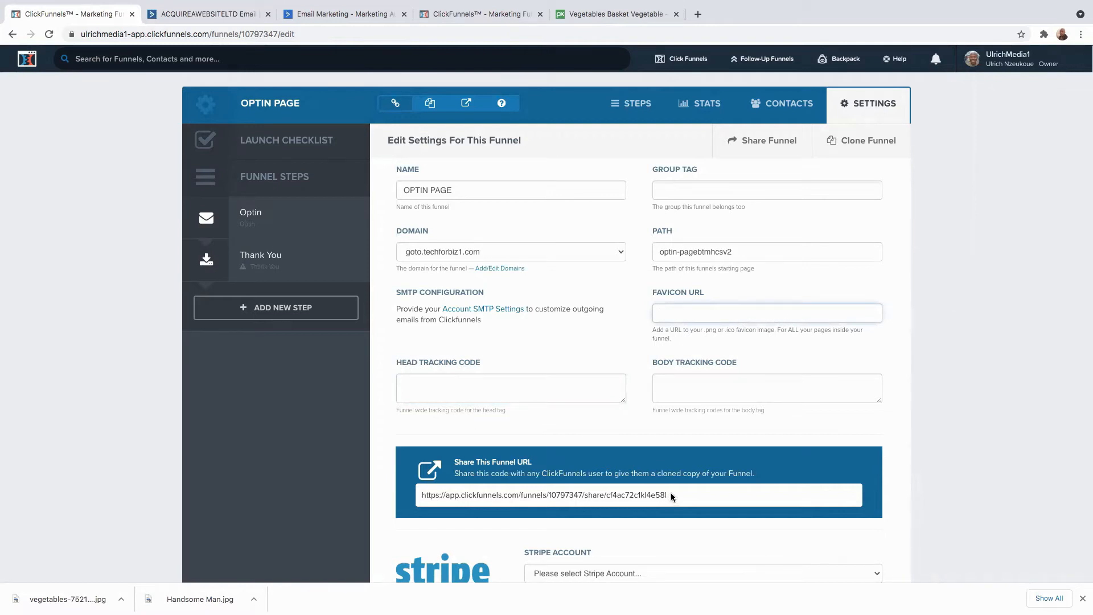
left_click_drag(671, 495, 420, 495)
right_click(645, 493)
left_click(672, 517)
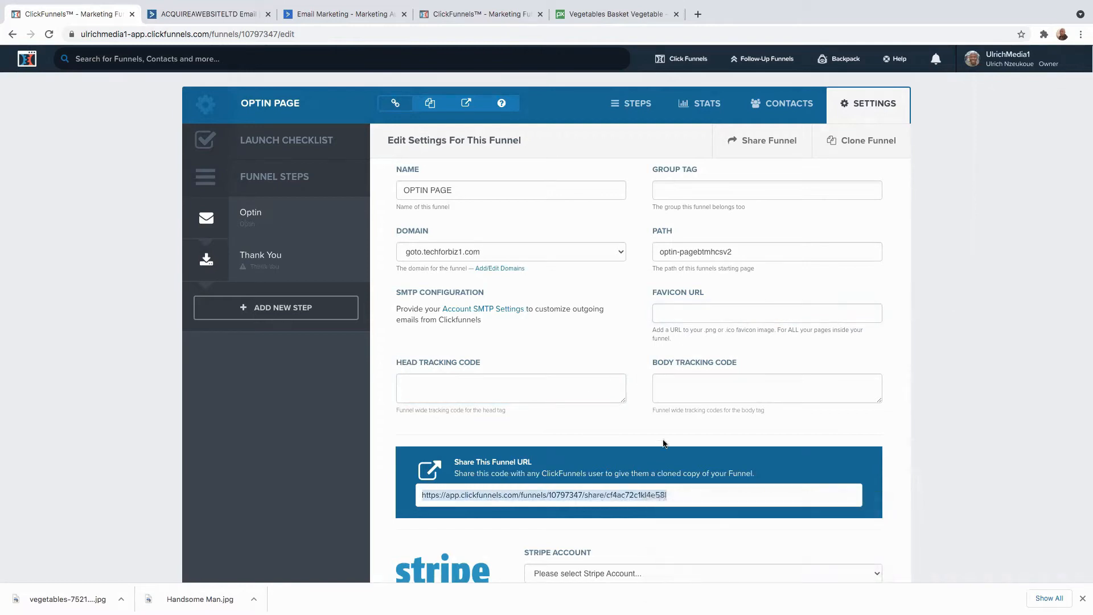
Assign the available Stripe account to the funnel.
scroll(569, 444, "down", 3)
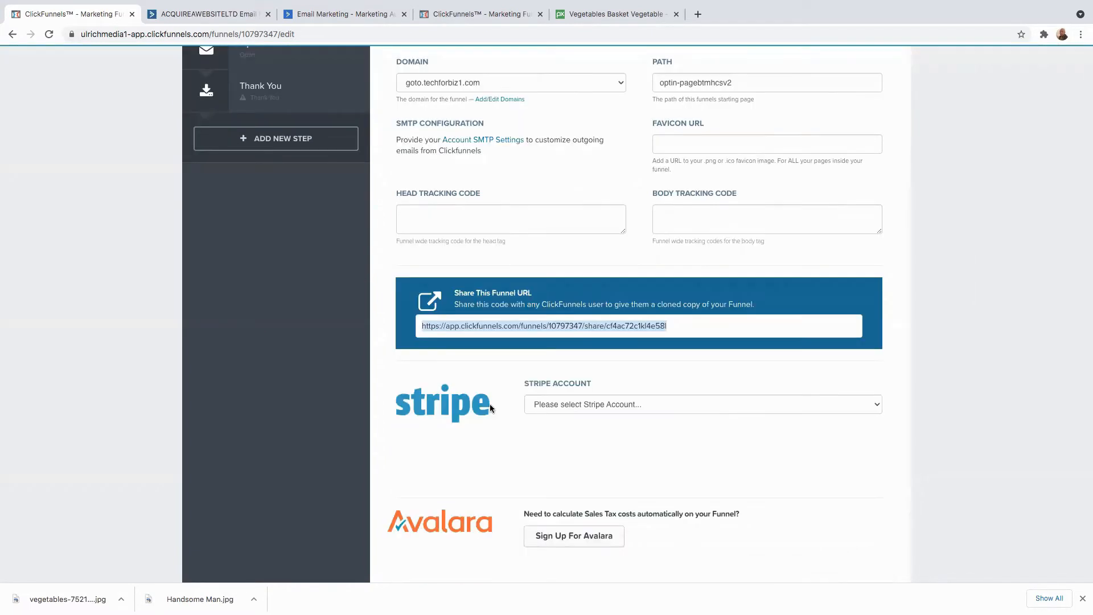
left_click(768, 402)
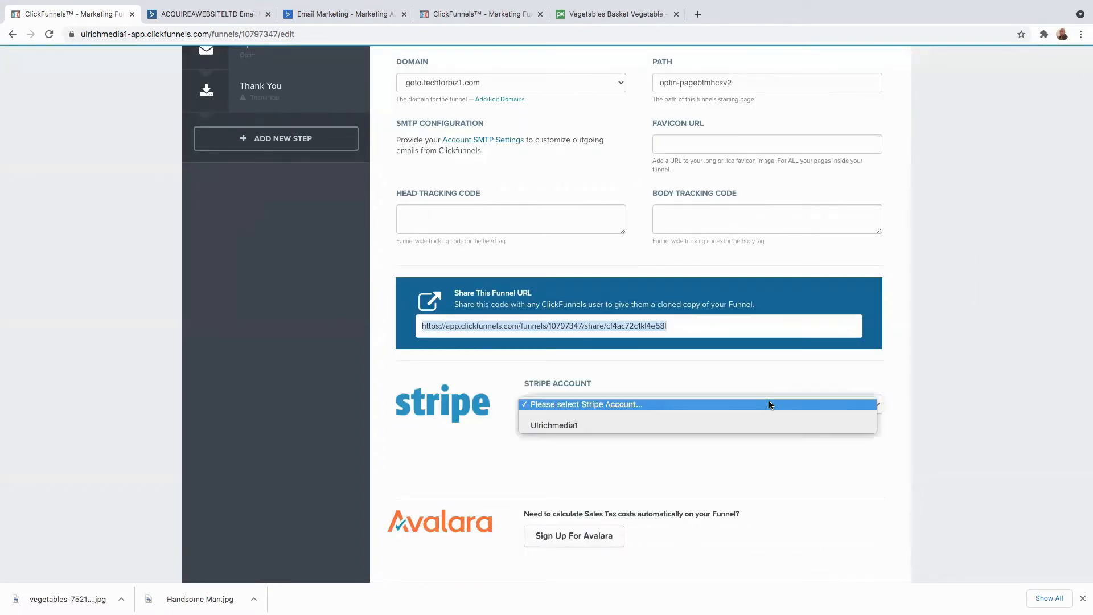
left_click(562, 427)
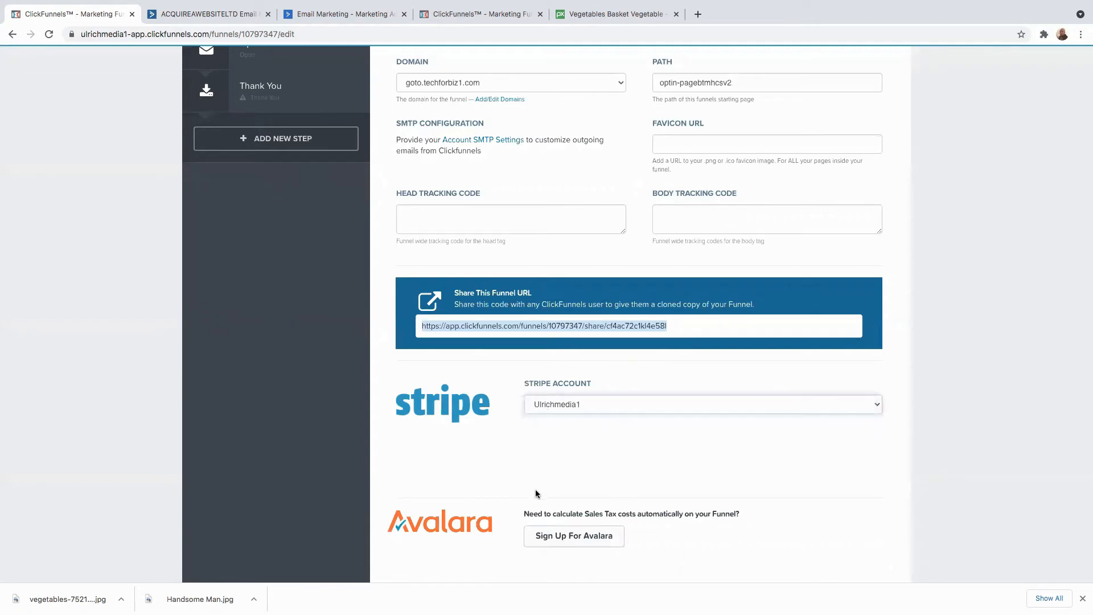
Look through the Zapier integrations, webhooks and third-party membership options in the funnel settings.
scroll(535, 490, "down", 10)
scroll(475, 314, "down", 2)
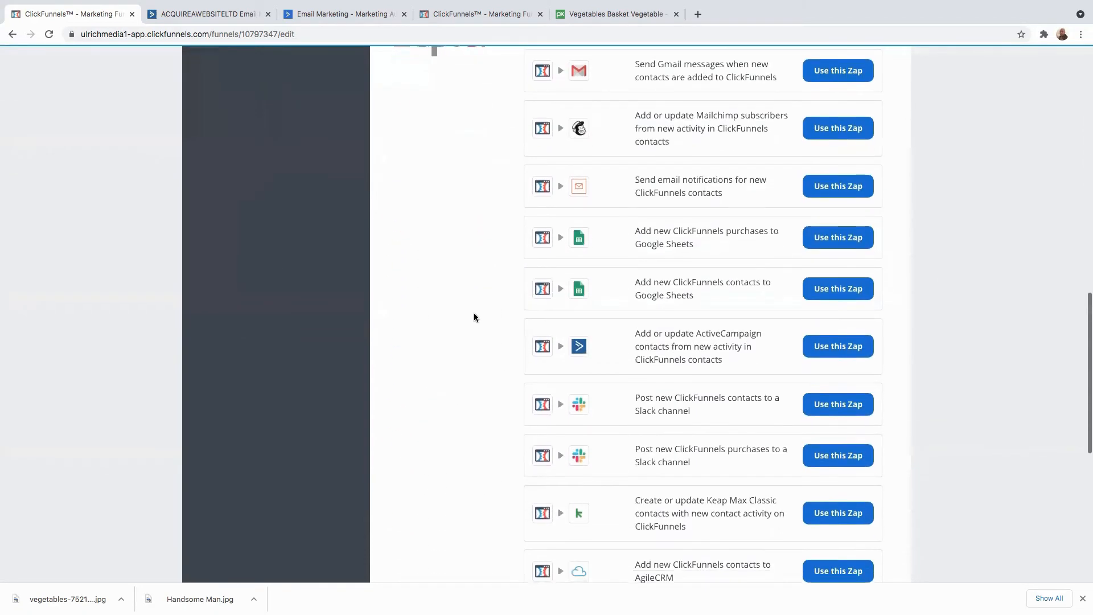
scroll(466, 297, "up", 4)
scroll(458, 280, "down", 5)
scroll(459, 287, "down", 6)
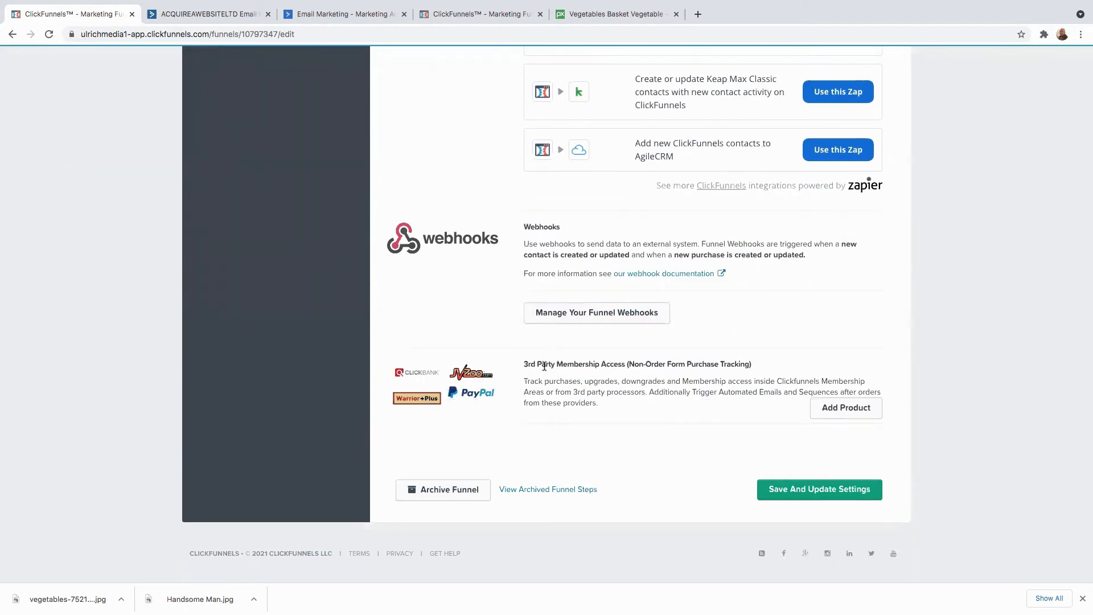
Save the updated funnel settings and look over the domain, share URL and Stripe account entries.
left_click(827, 491)
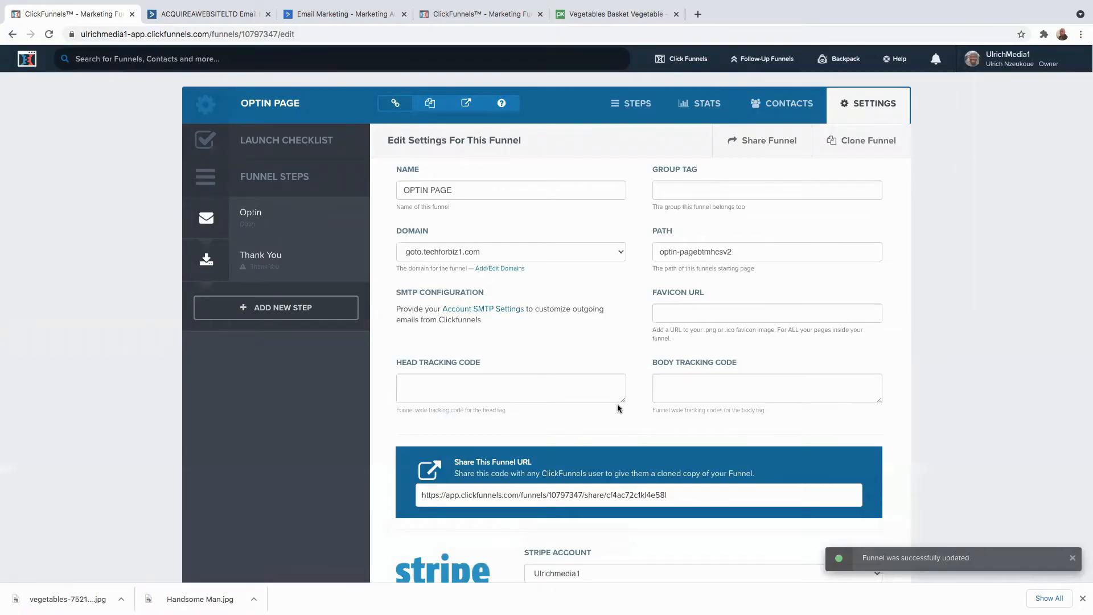
scroll(609, 514, "down", 3)
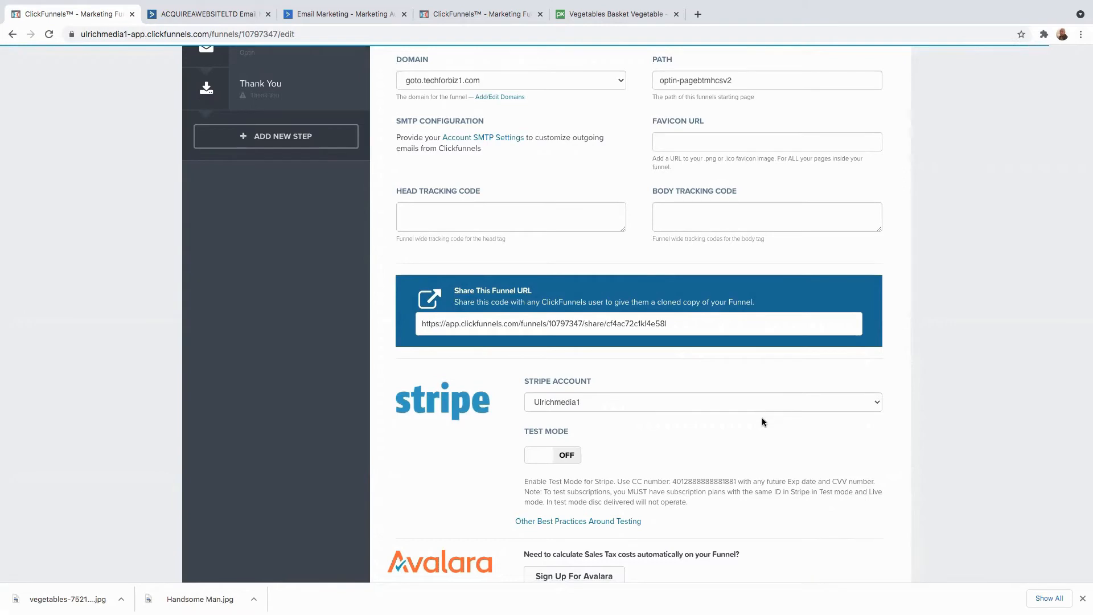
scroll(762, 418, "up", 3)
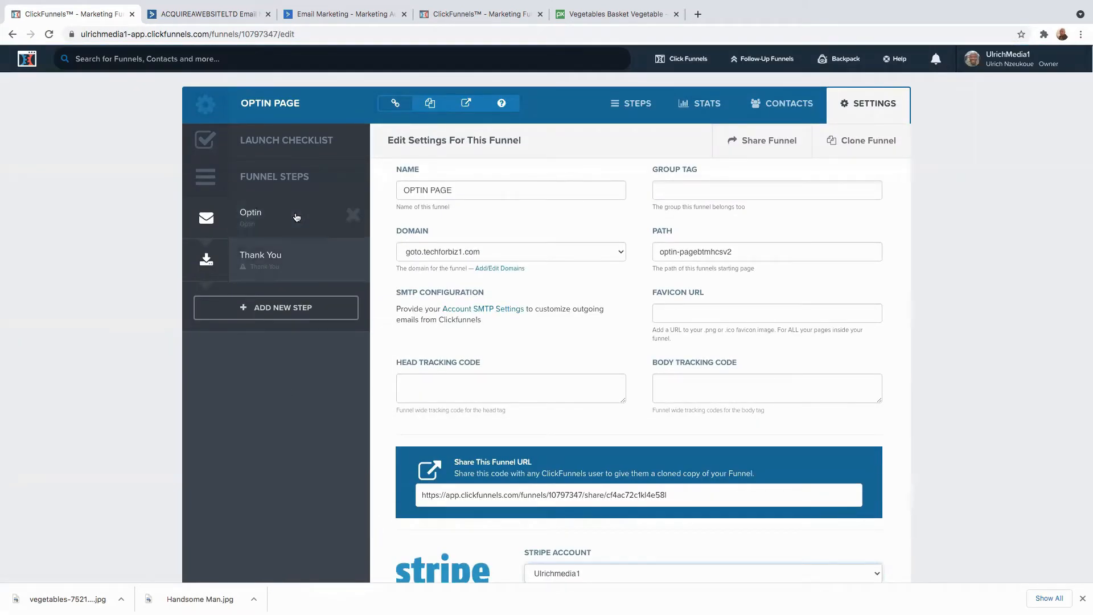
Choose the "Mother Funnel Application - 1" thank-you template for the funnel's Thank You step.
left_click(264, 259)
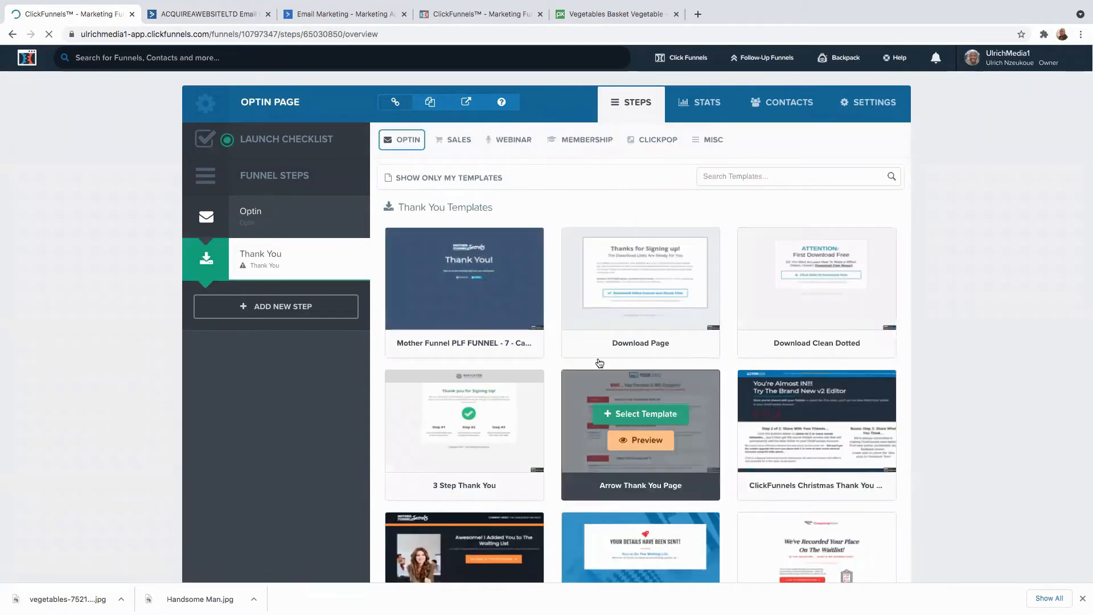
scroll(487, 303, "down", 3)
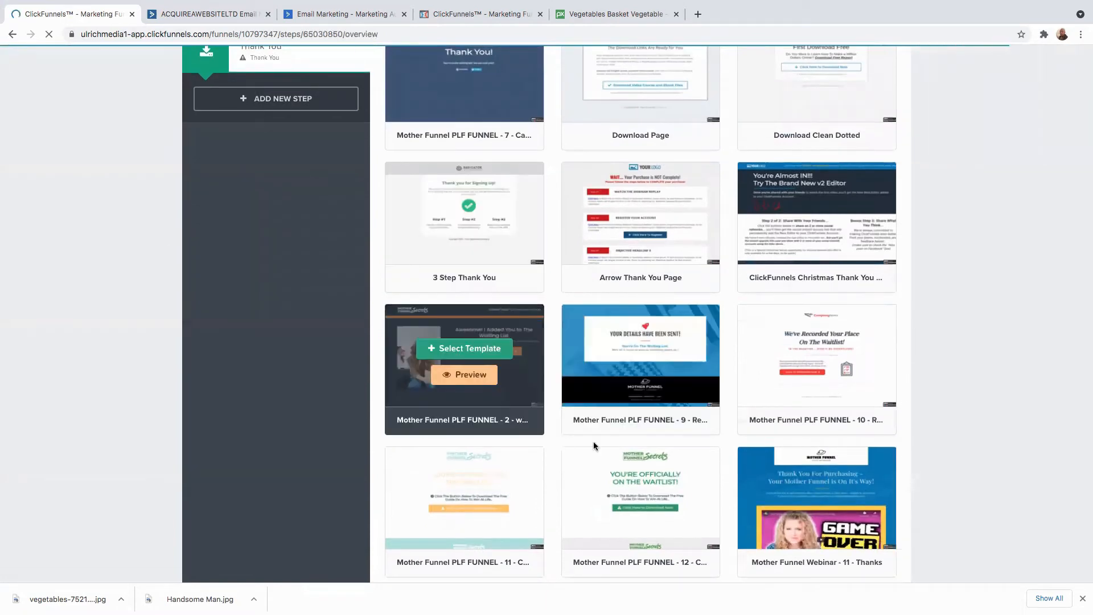
scroll(649, 484, "down", 4)
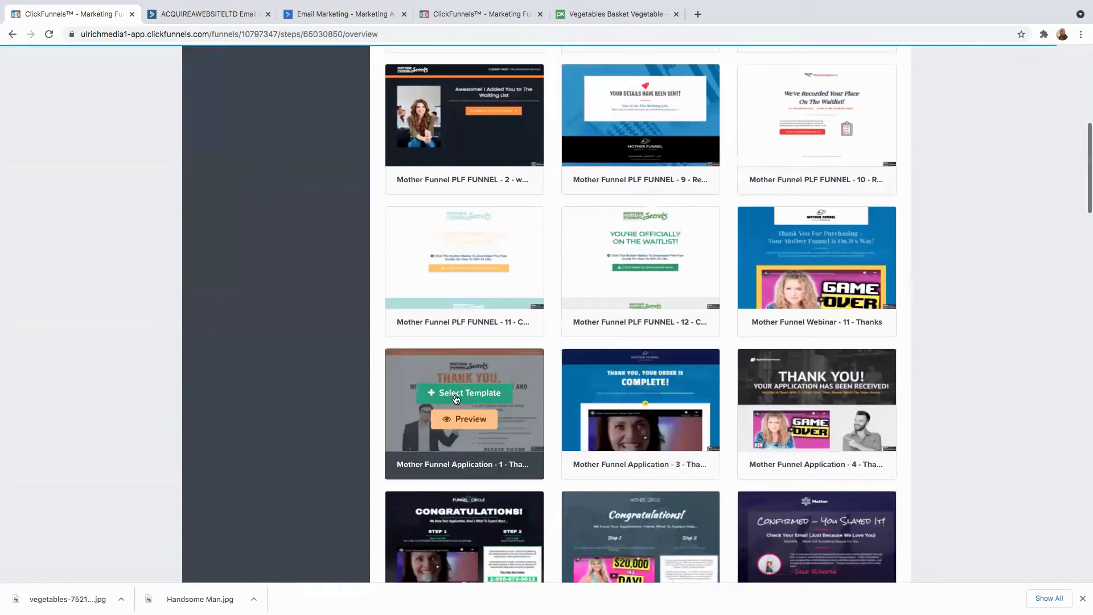
left_click(458, 472)
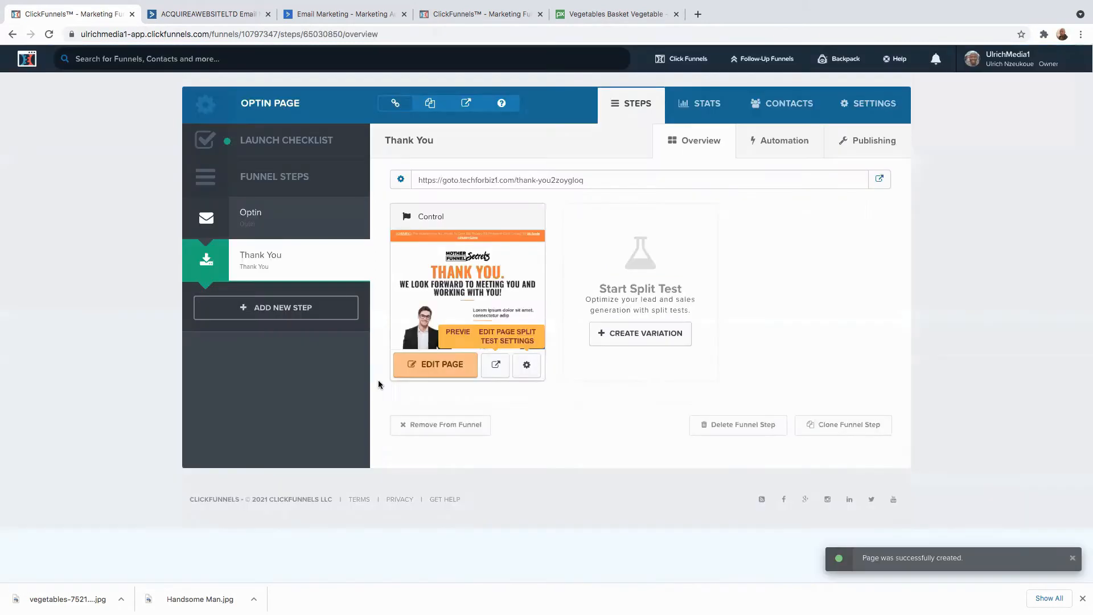
Edit the Thank You page, replacing the man's picture with the presenter's photo and removing the "For over 12 years now" paragraph.
left_click(431, 368)
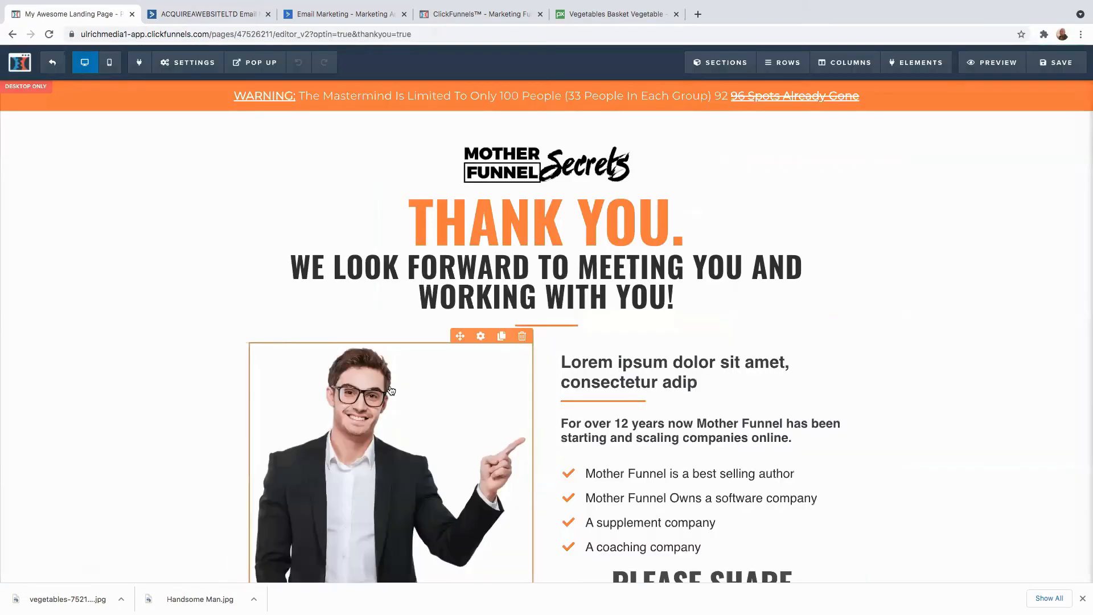
scroll(393, 364, "down", 2)
left_click(366, 316)
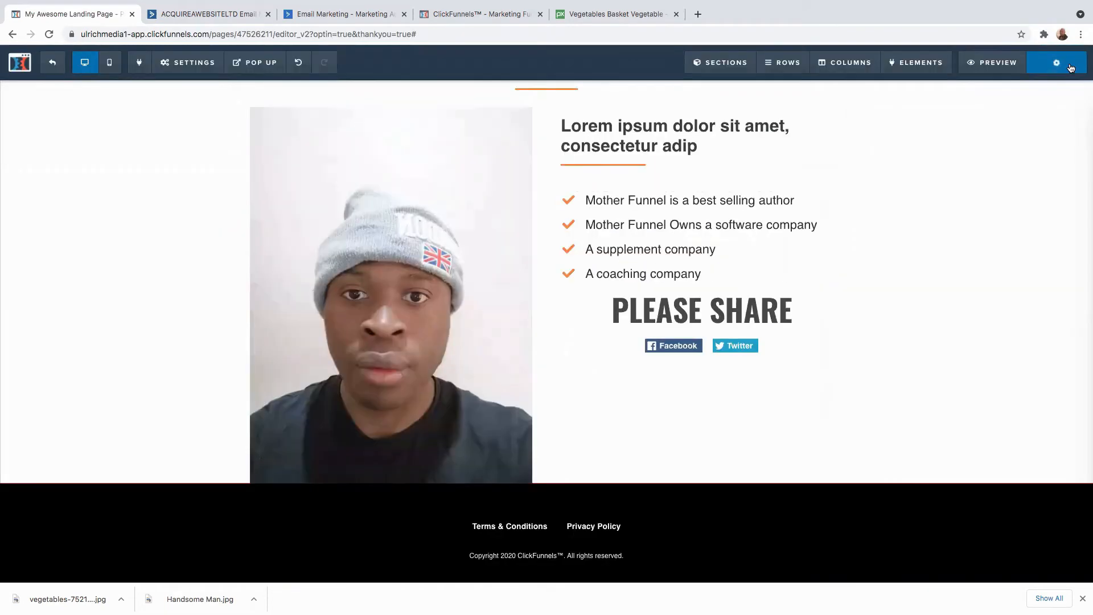
Set the Thank You page's SEO title to "Optin page" and save the page.
left_click(1057, 63)
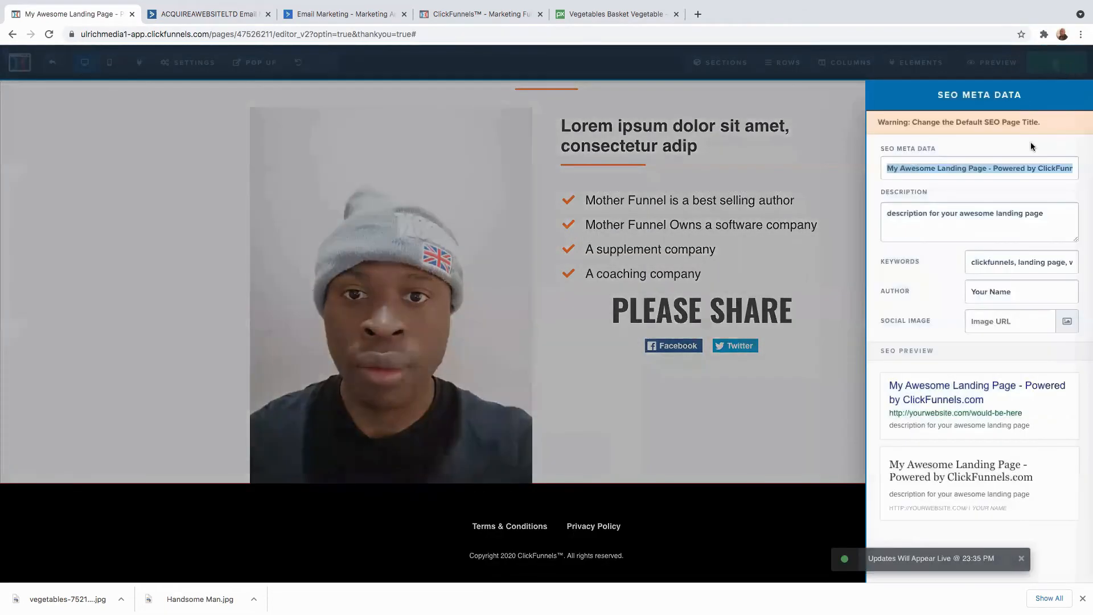
key("BackSpace")
type("Optin")
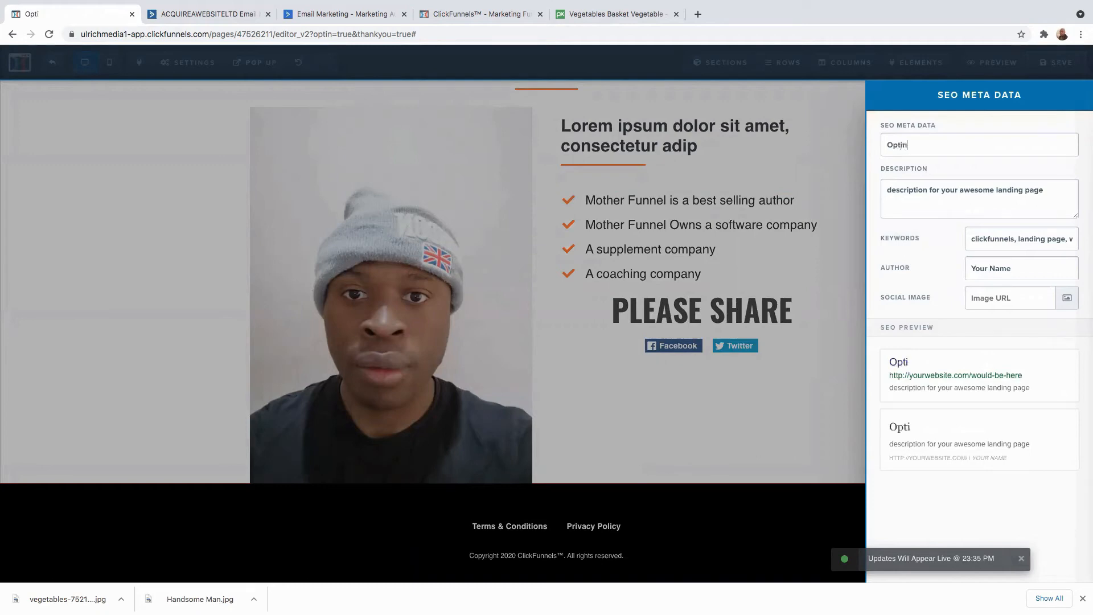
type(" page")
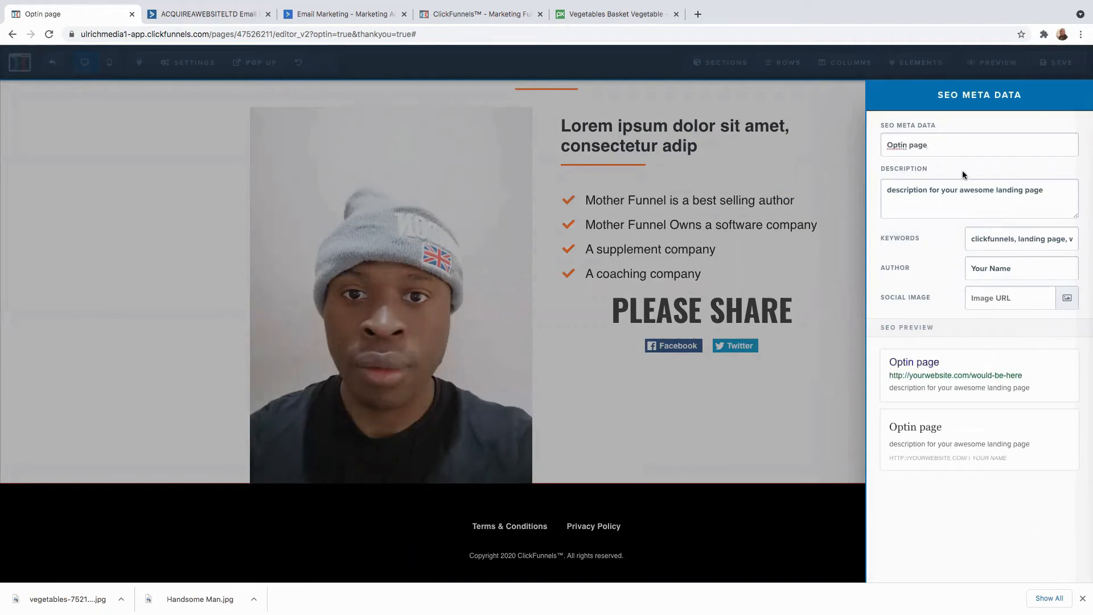
left_click(840, 155)
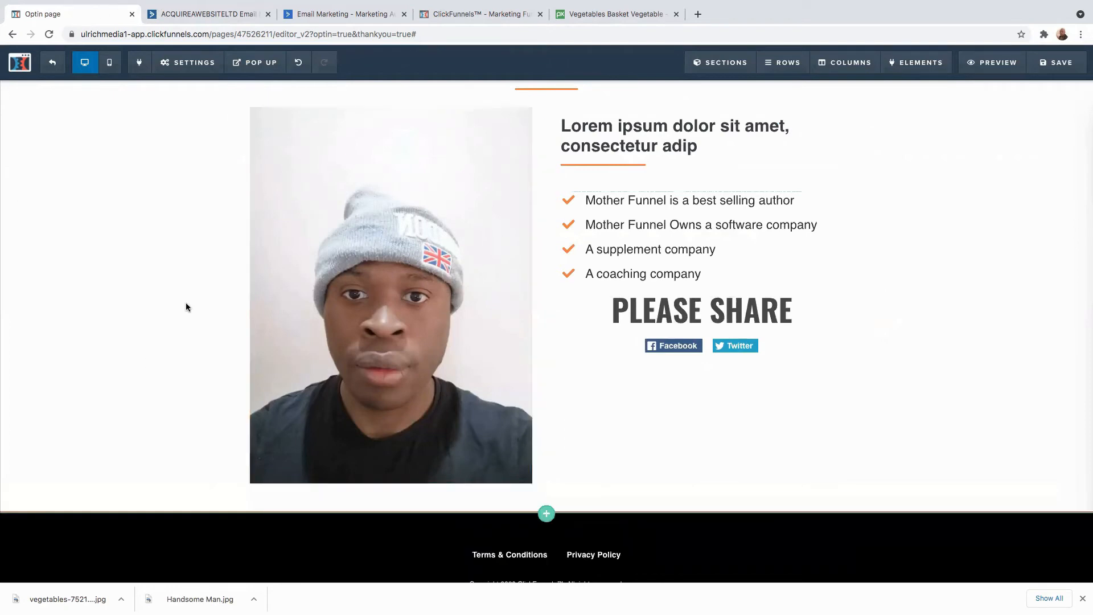
left_click(1039, 67)
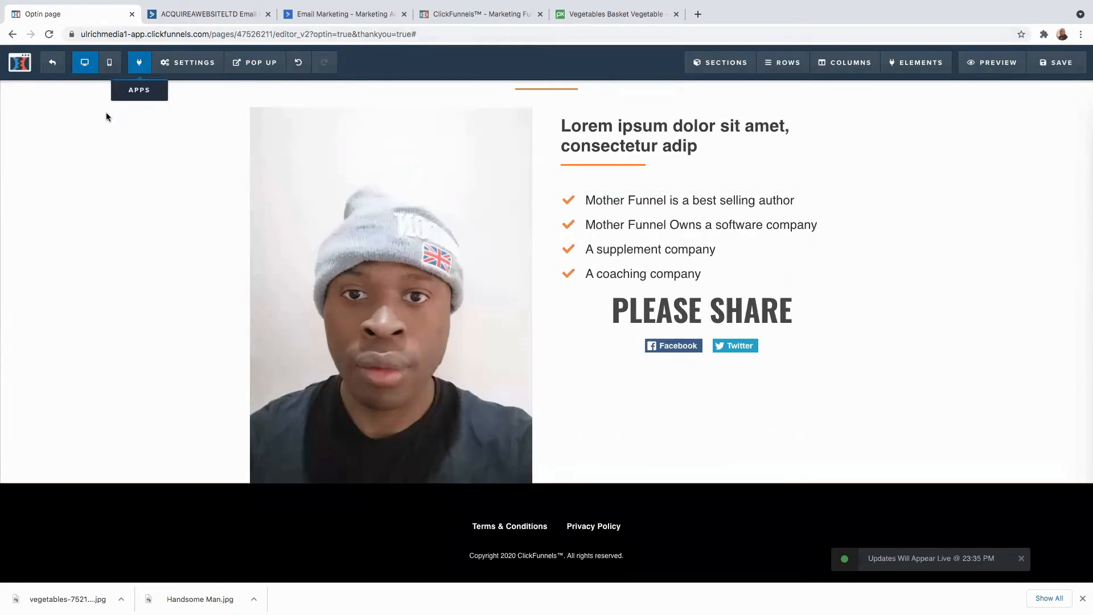
Leave the page editor, go to the account's API integrations and start a new ActiveCampaign integration.
left_click(50, 63)
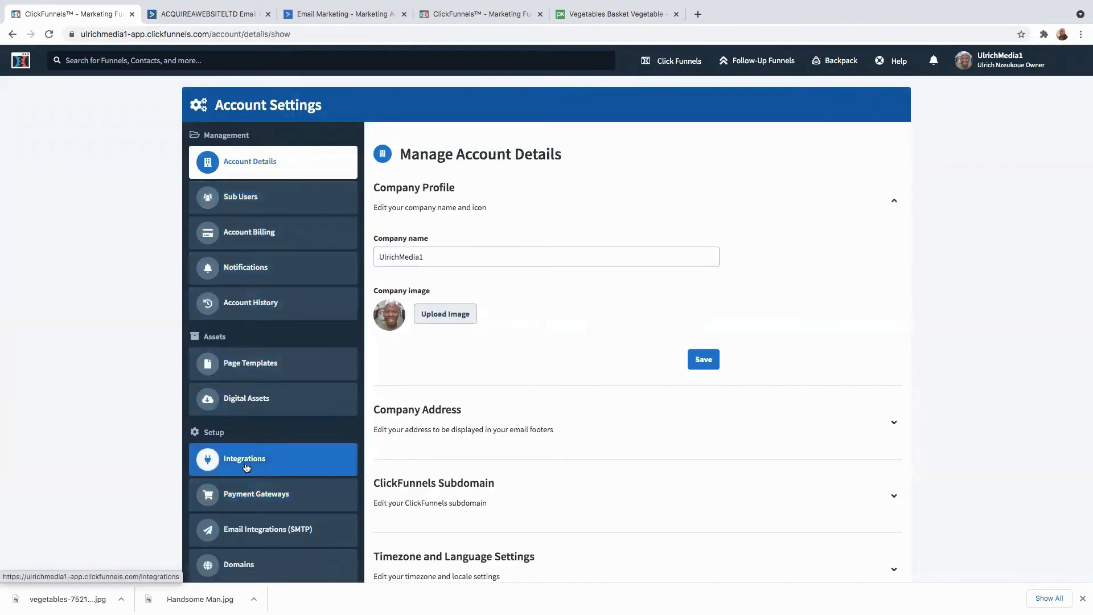
left_click(251, 463)
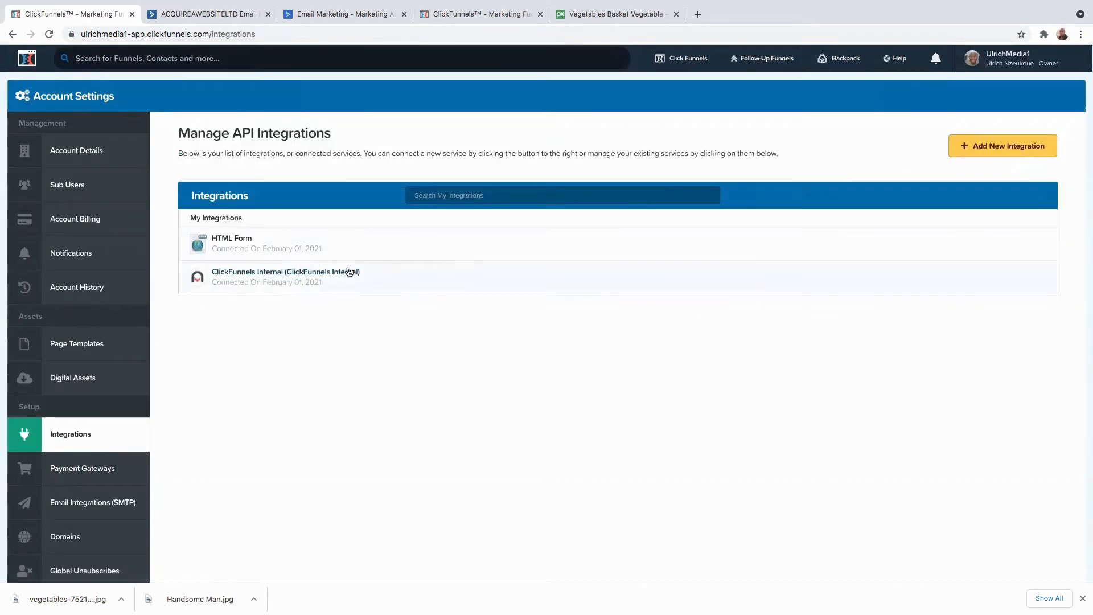
left_click(989, 150)
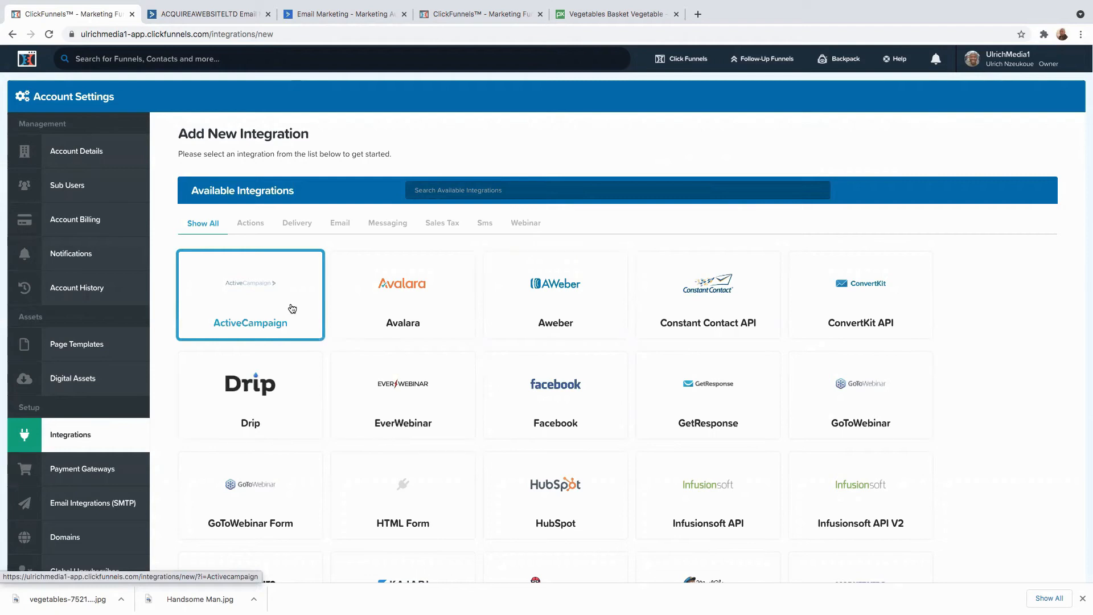
scroll(289, 309, "right", 1)
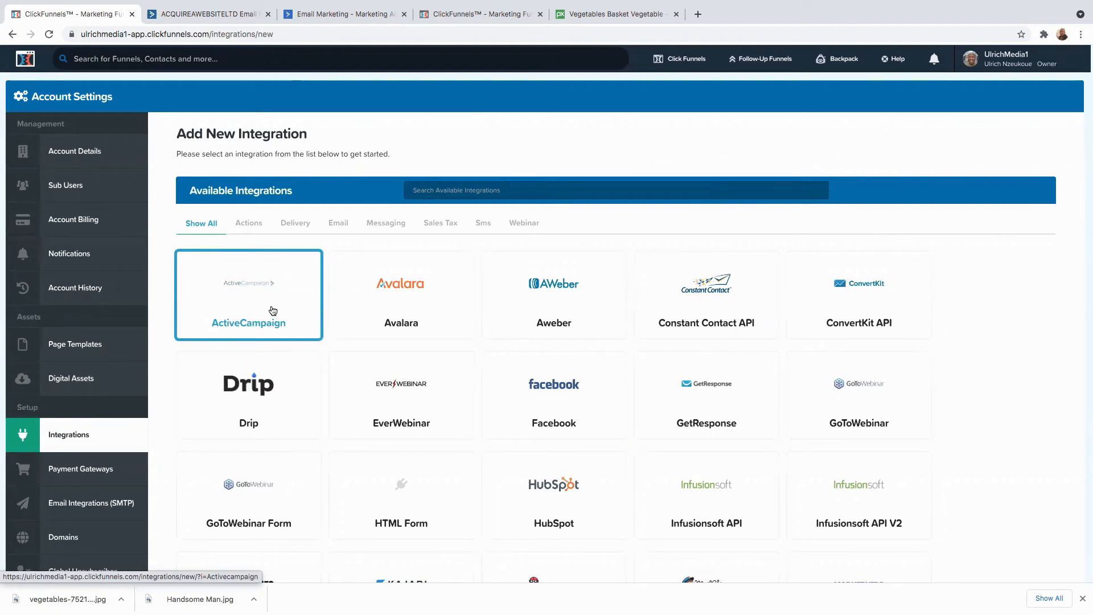
scroll(274, 299, "left", 1)
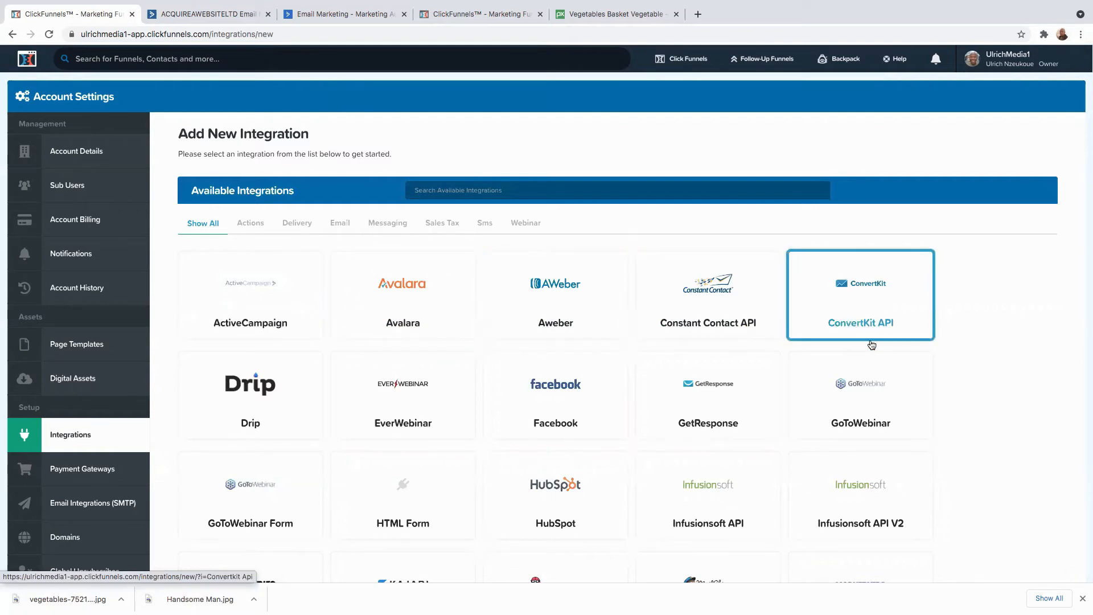
left_click(260, 300)
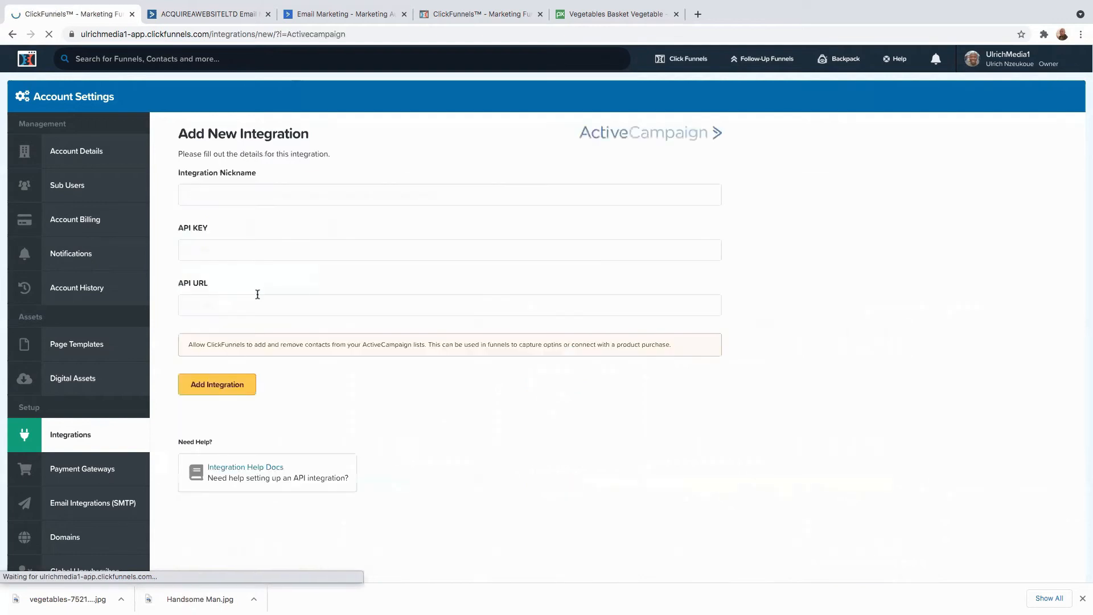
Give the new integration the nickname "ActiveCampaign".
left_click(209, 195)
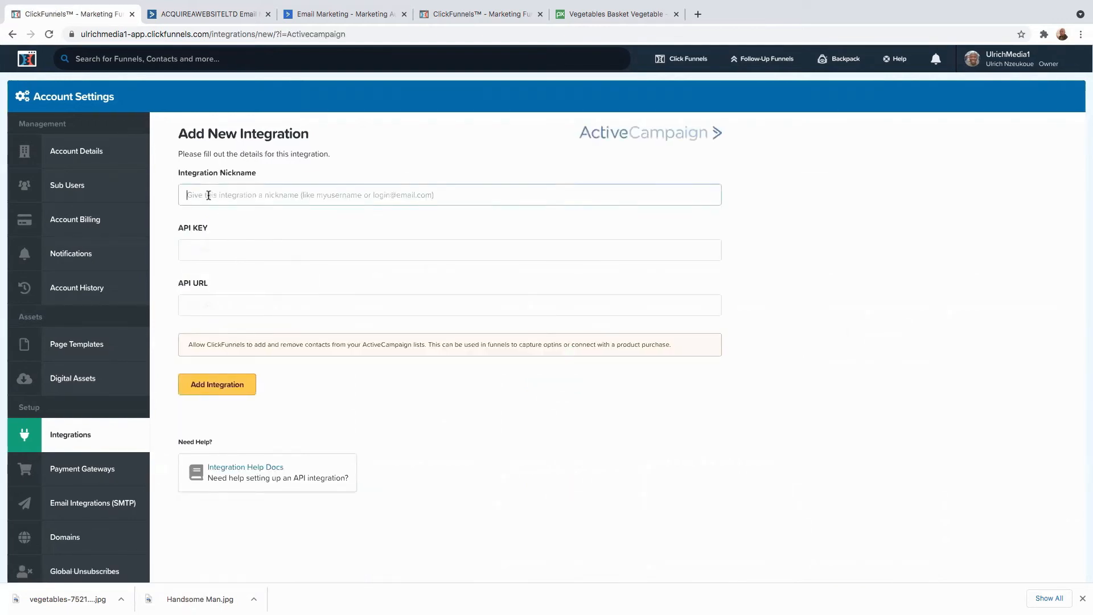
type("O")
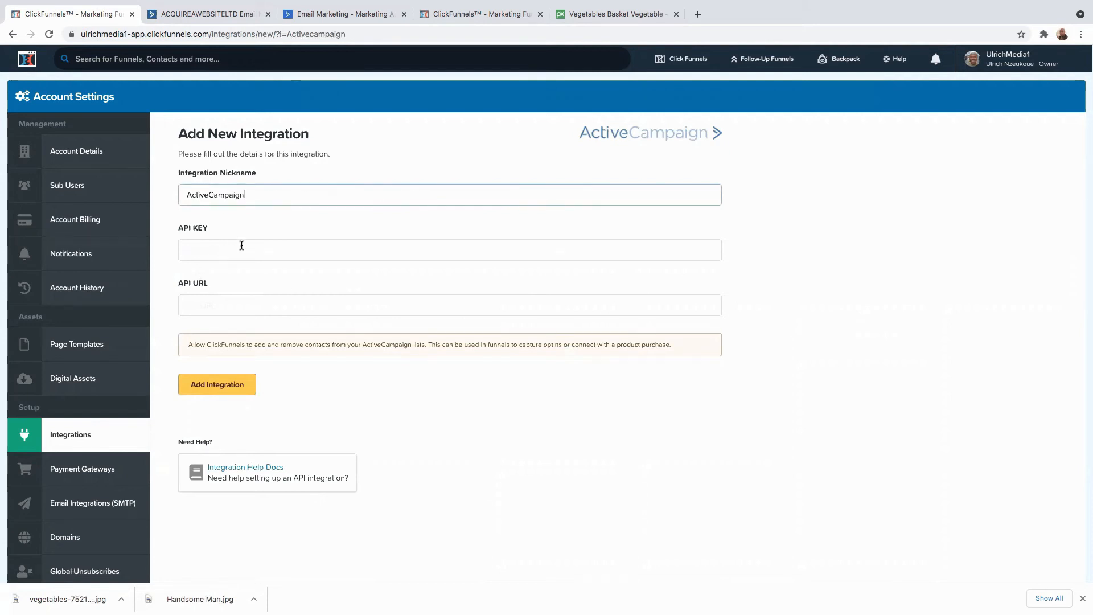
left_click(241, 246)
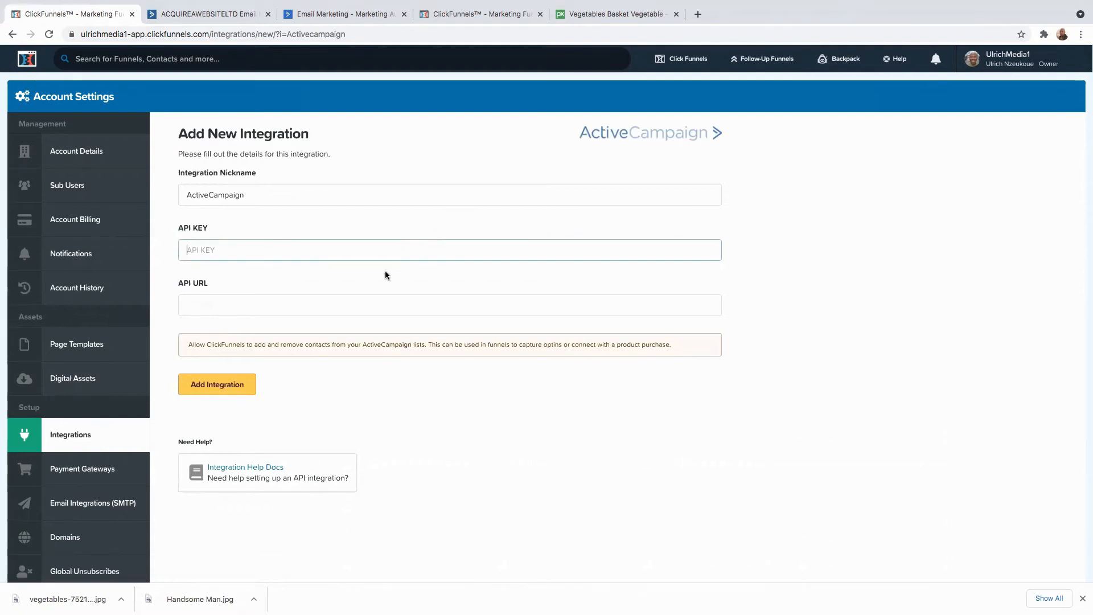
left_click(275, 221)
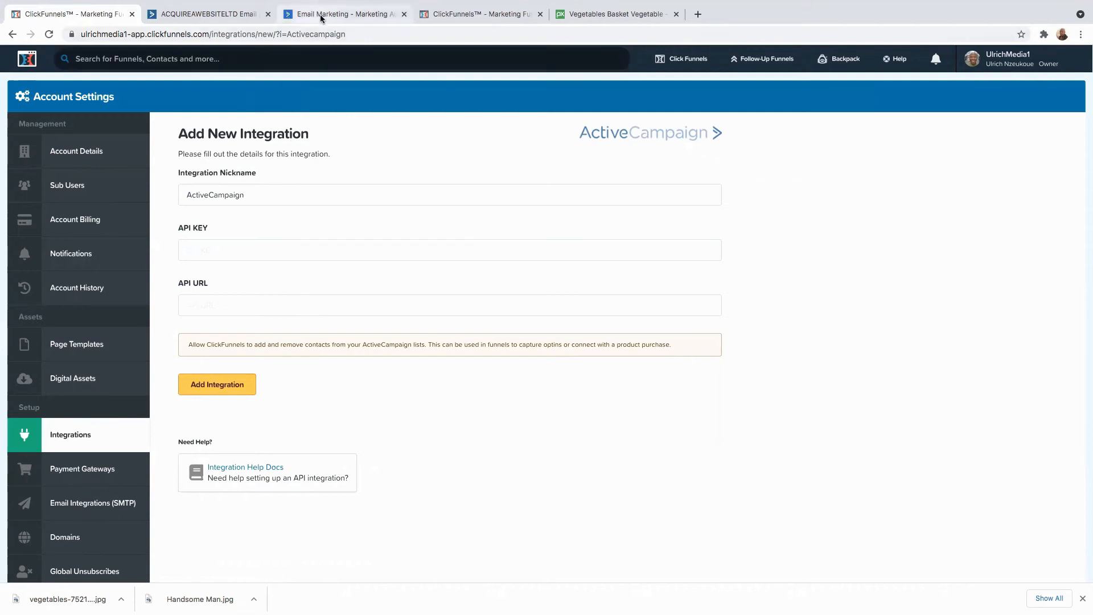
Switch to the ActiveCampaign account and open its developer settings showing the API access details.
left_click(198, 13)
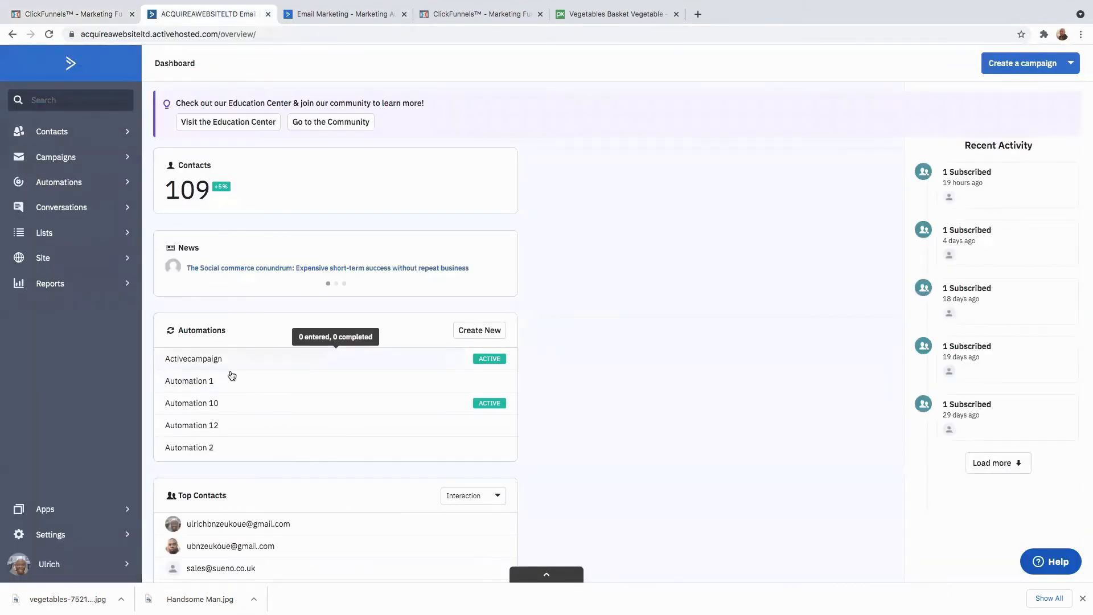
scroll(725, 308, "down", 2)
scroll(726, 308, "down", 1)
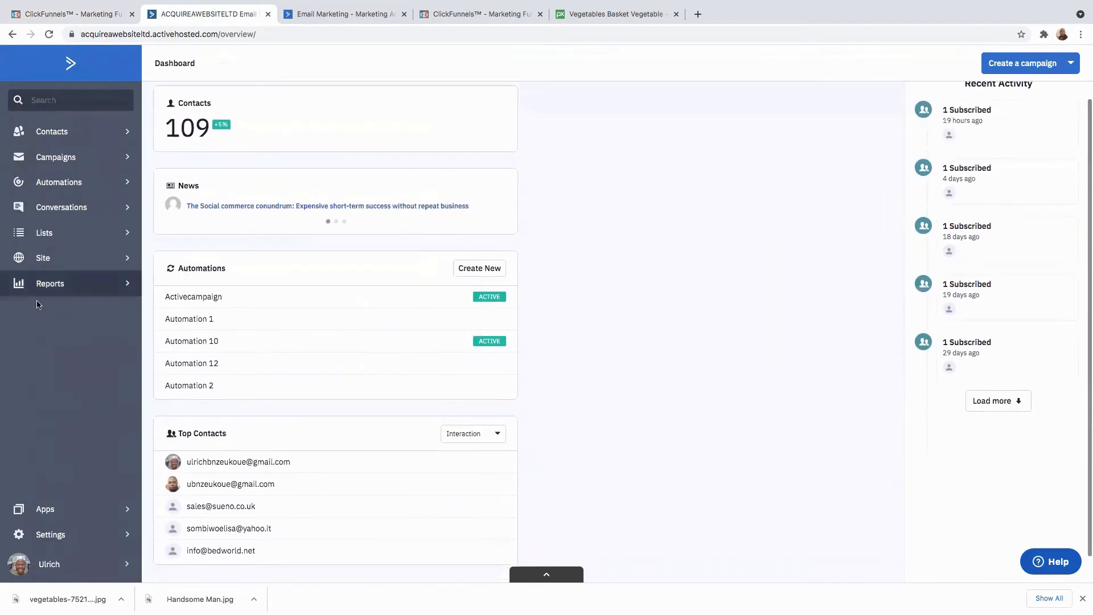
left_click(62, 536)
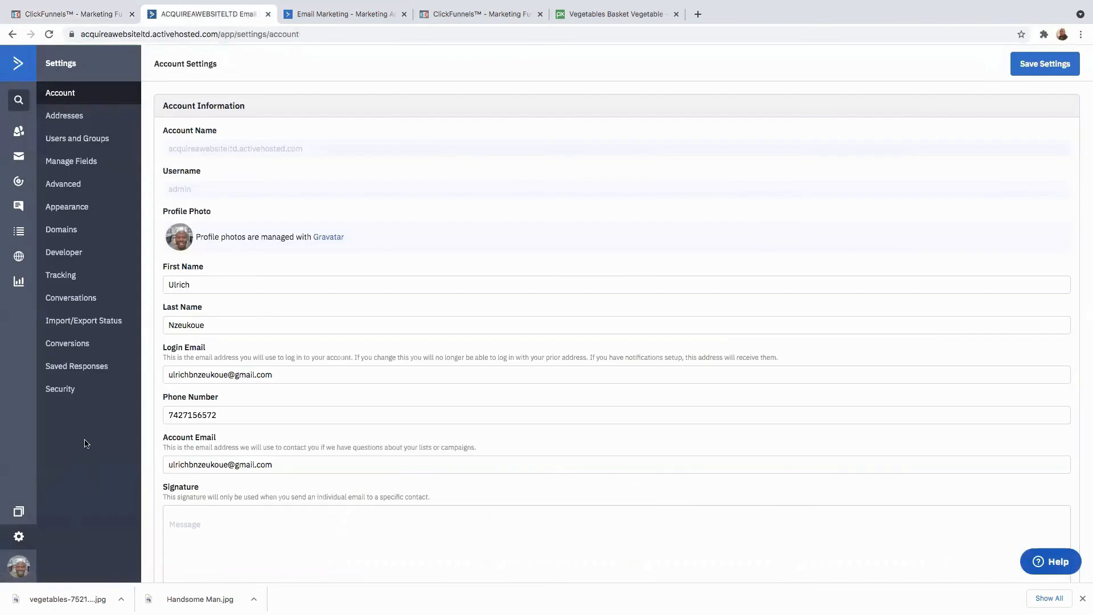
left_click(62, 253)
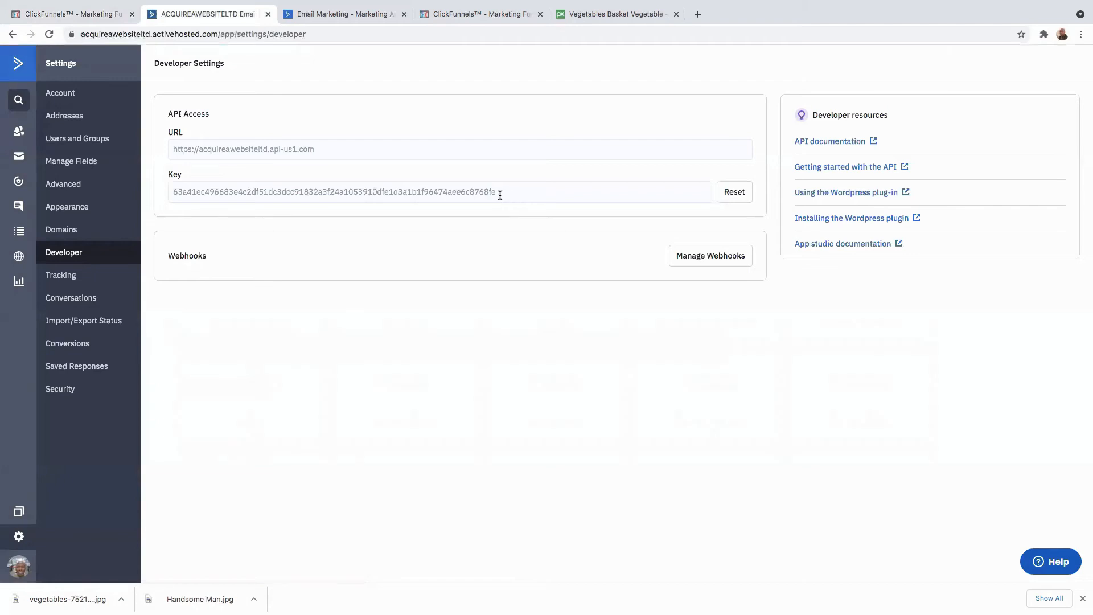
Copy the ActiveCampaign API key and paste it into the API key field of the new ClickFunnels integration.
double_click(174, 192)
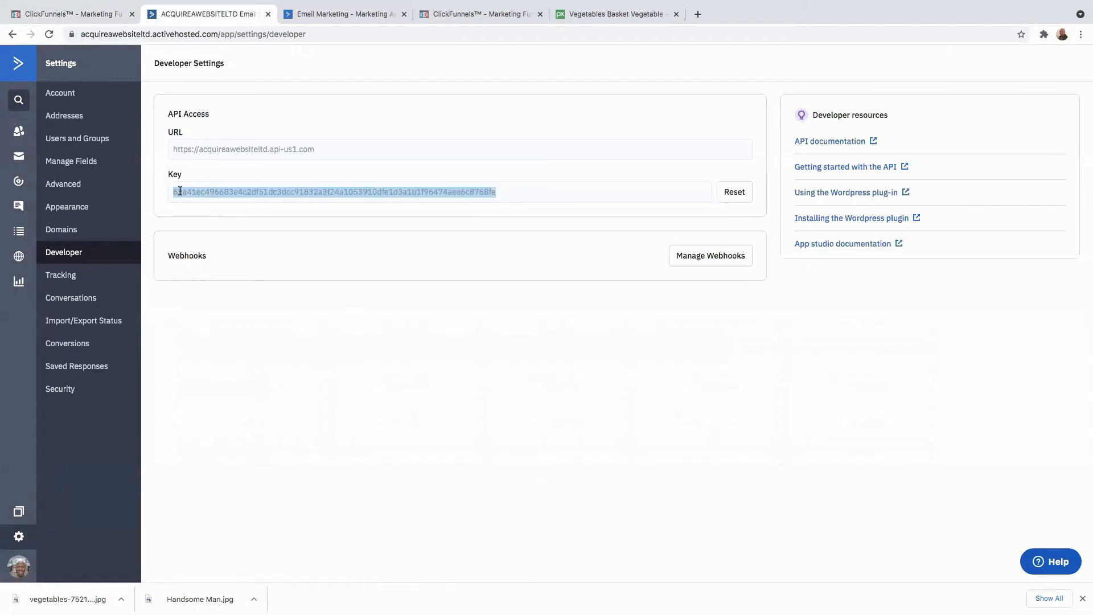
right_click(201, 192)
left_click(228, 217)
left_click(73, 13)
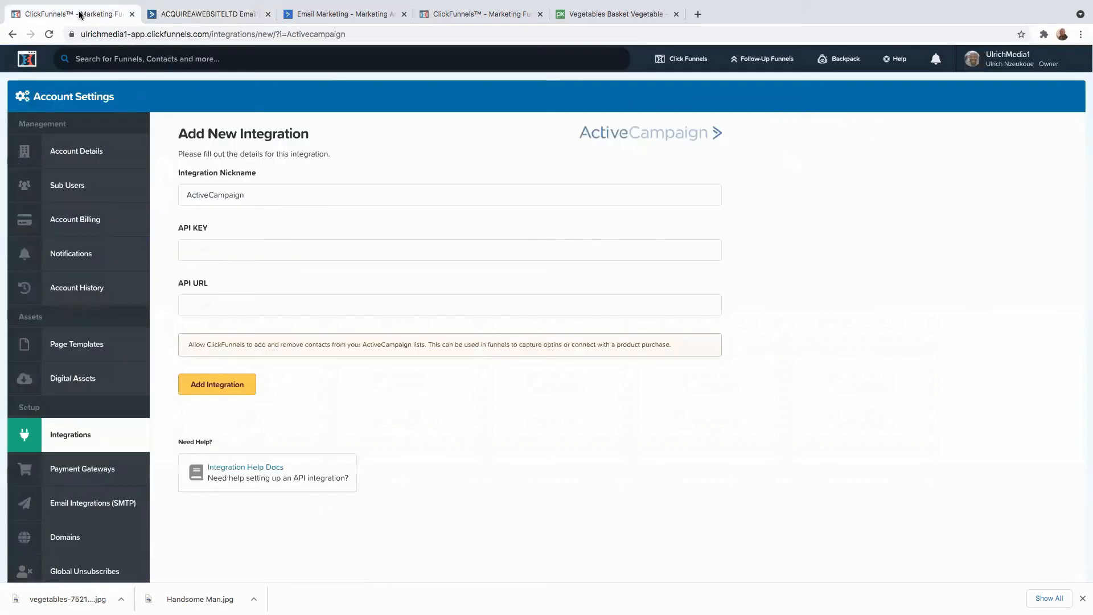
right_click(211, 249)
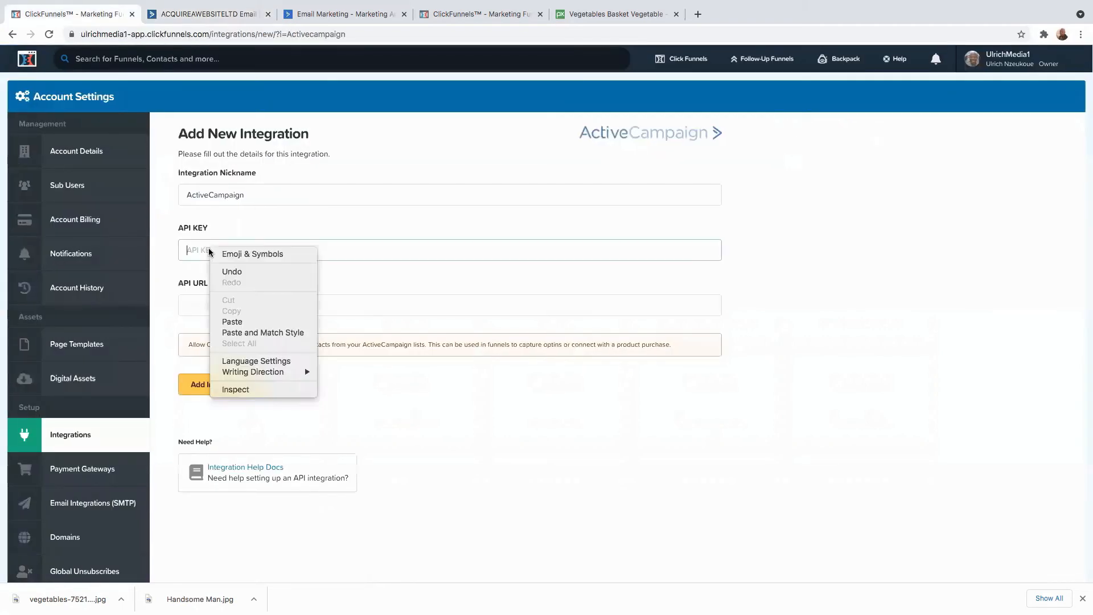
left_click(235, 322)
Copy the ActiveCampaign API URL into the new ClickFunnels integration's API URL field and add the integration.
left_click(214, 307)
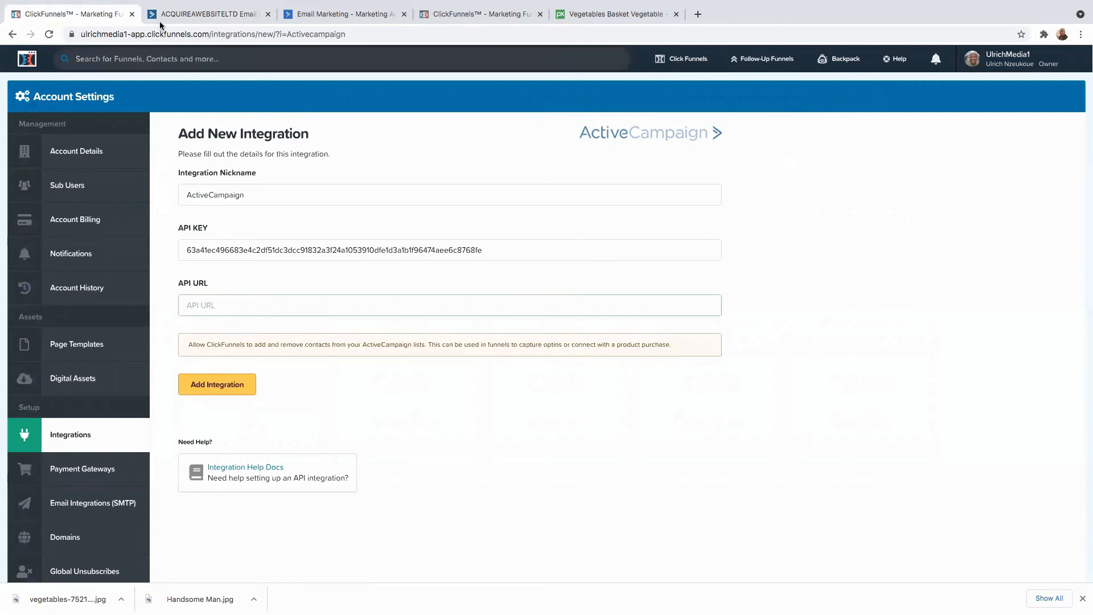
left_click(204, 21)
left_click_drag(324, 149, 170, 150)
right_click(225, 148)
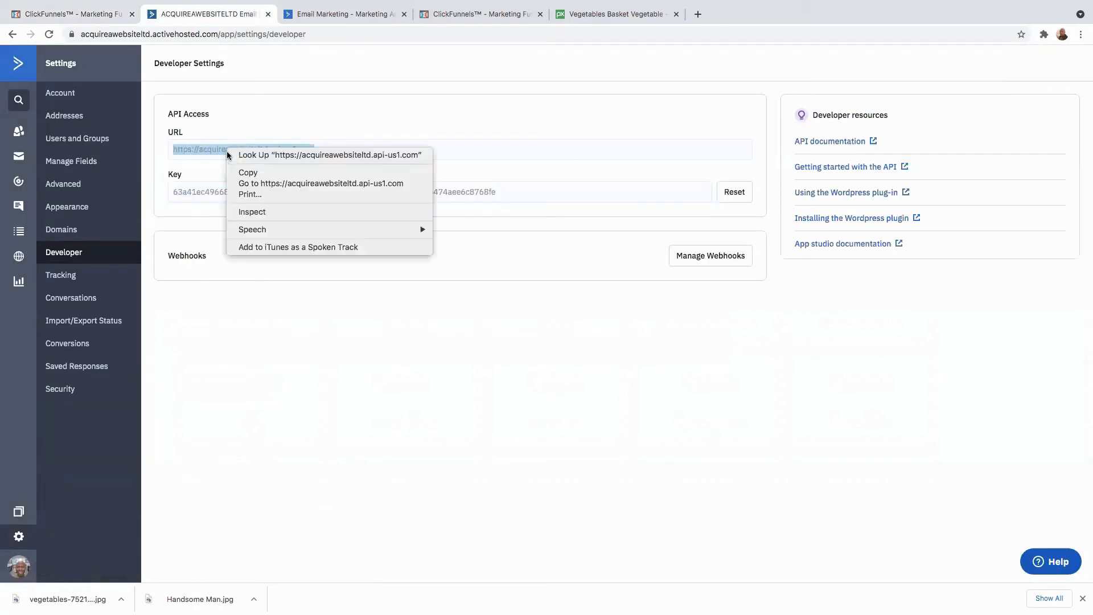
left_click(254, 174)
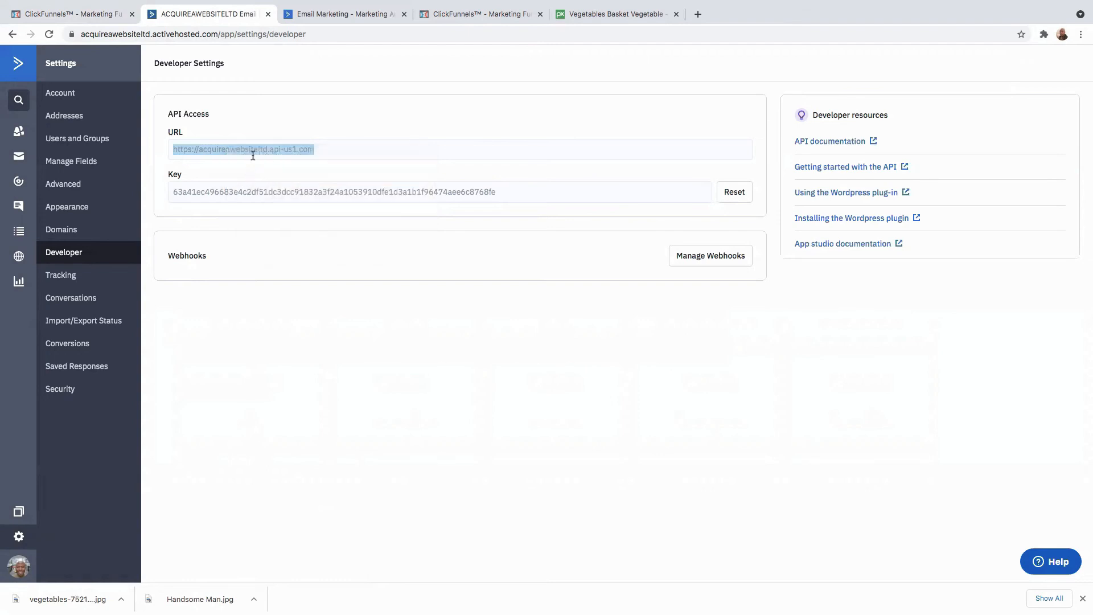
left_click(90, 14)
left_click(201, 305)
right_click(198, 305)
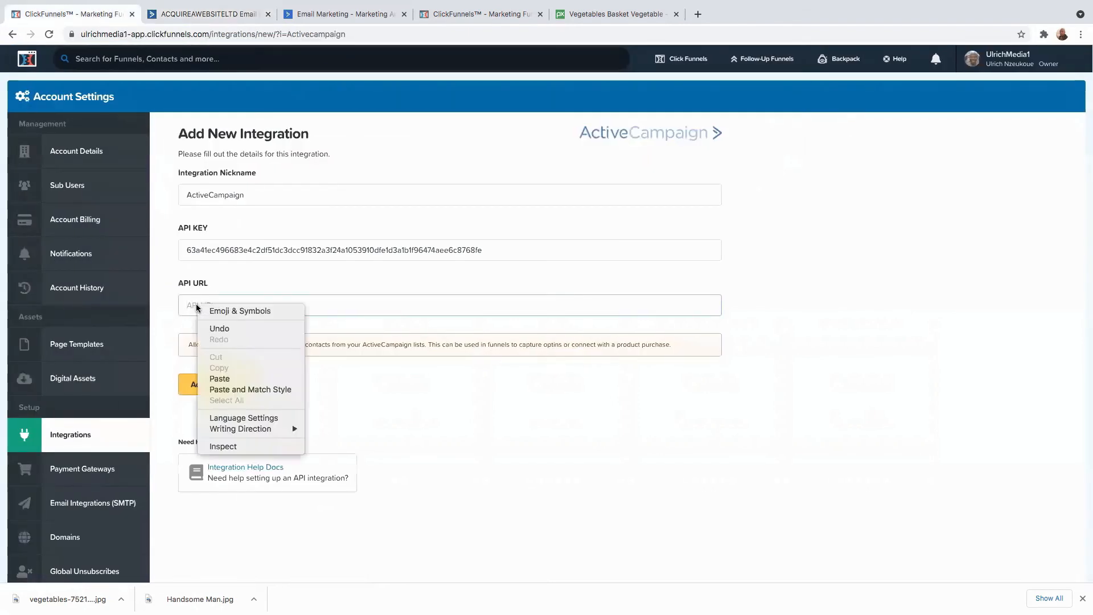
left_click(226, 379)
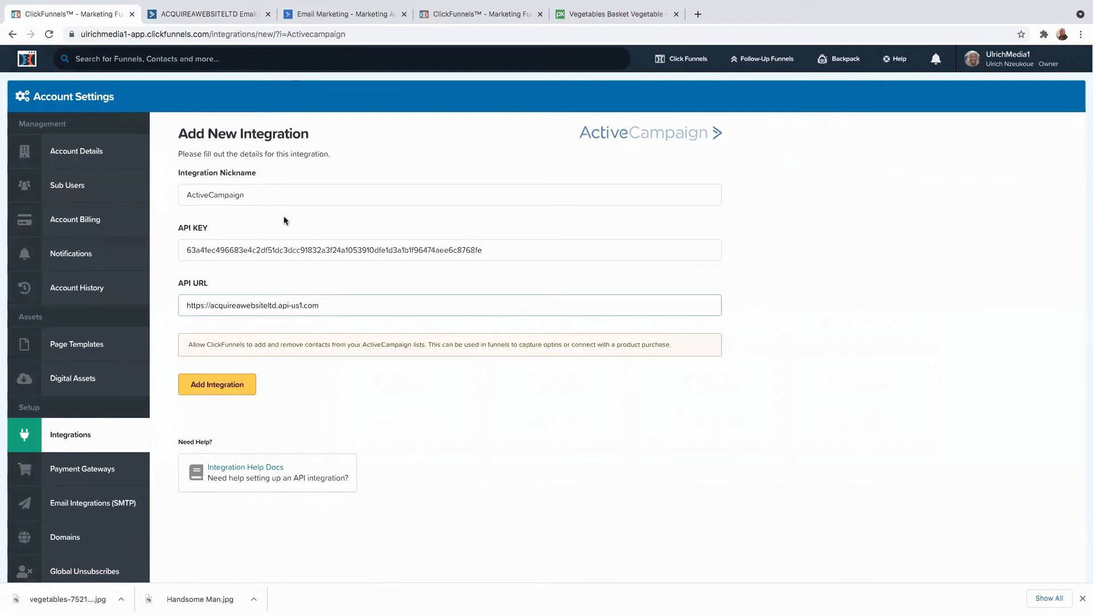
left_click(212, 386)
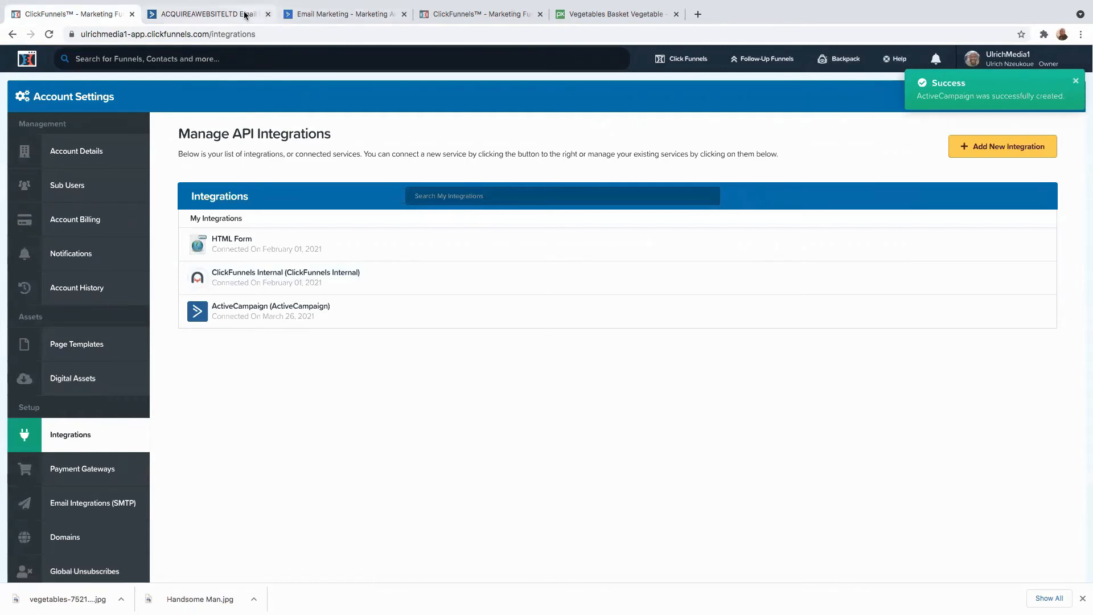
Switch to ActiveCampaign, go to the contact lists and start a new list named "my free gift".
left_click(204, 15)
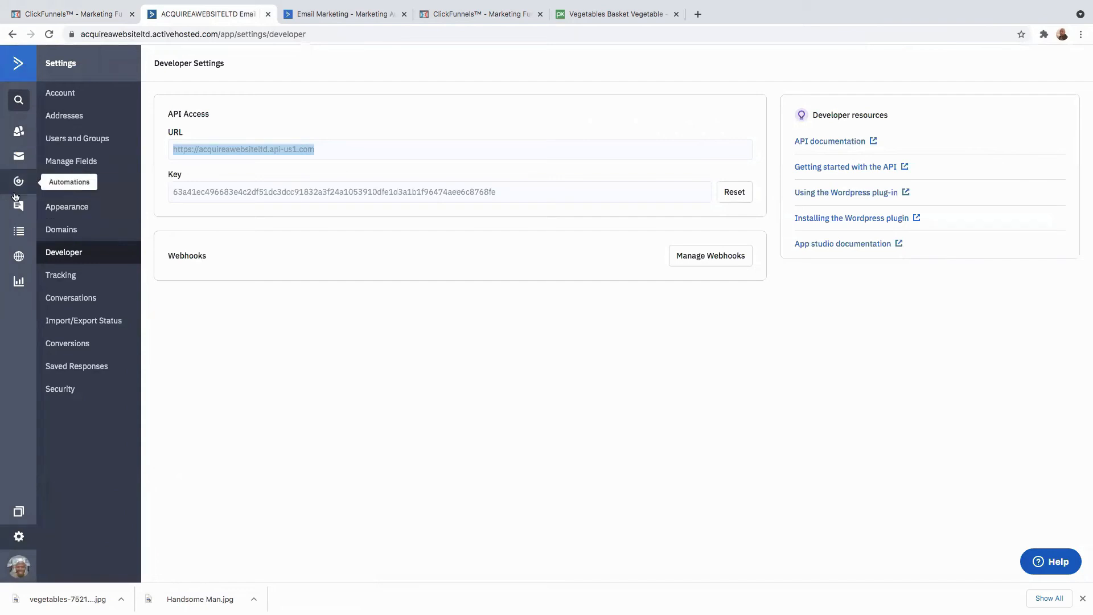
left_click(19, 234)
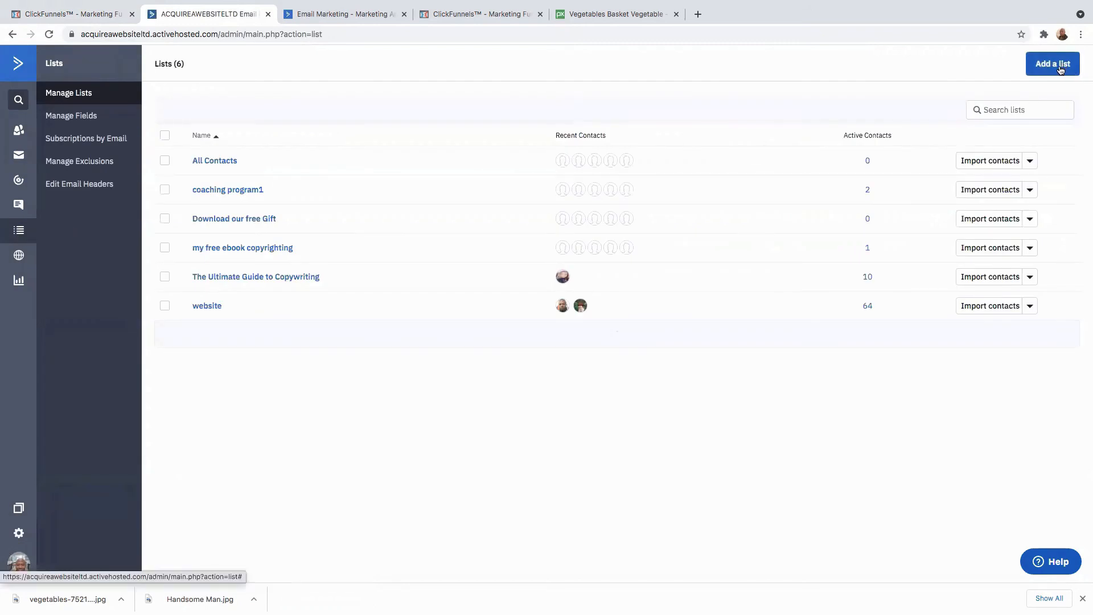
left_click(1061, 70)
left_click(486, 151)
type("my free gift")
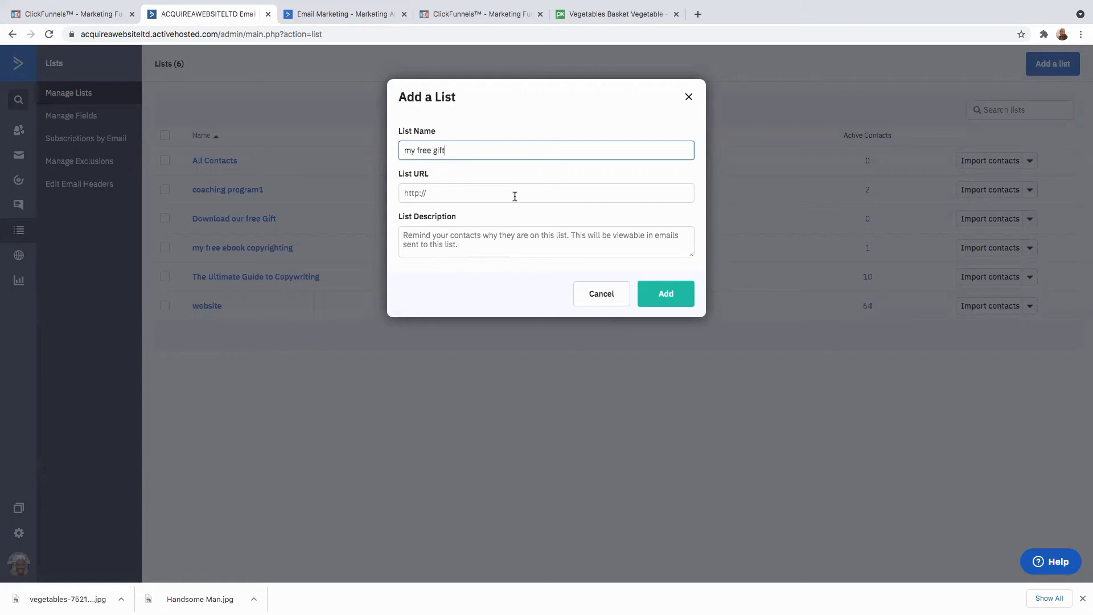
Give the list the URL acquireawebsite.com and the description "you recently opt in to our free gift.", and add it.
left_click(439, 197)
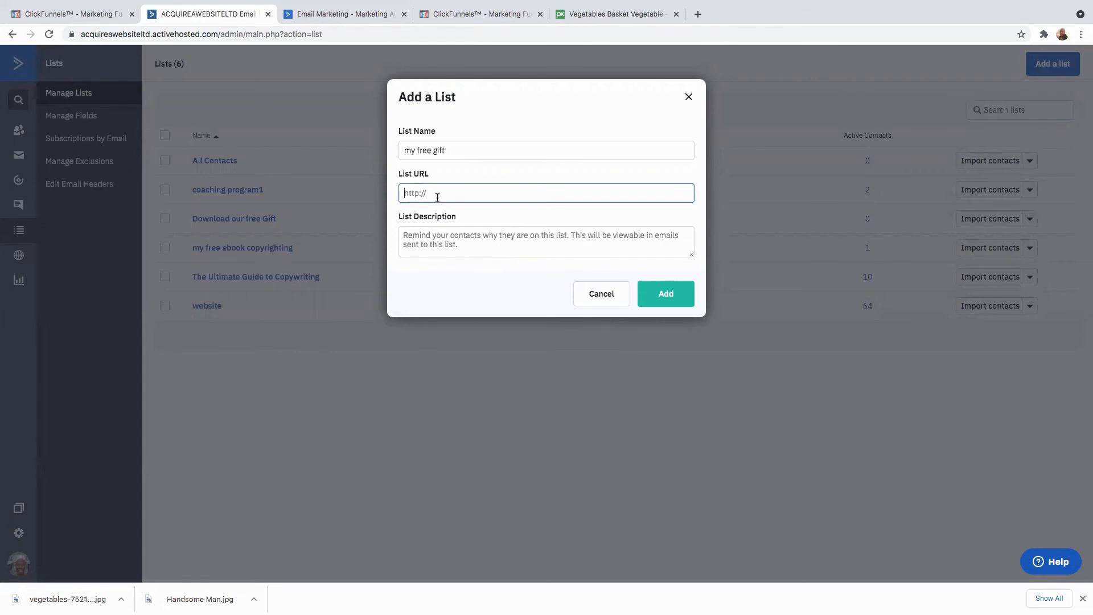
type("a")
type("cquireawebsite.com")
key("Tab")
type("you recently opt in to our free gi")
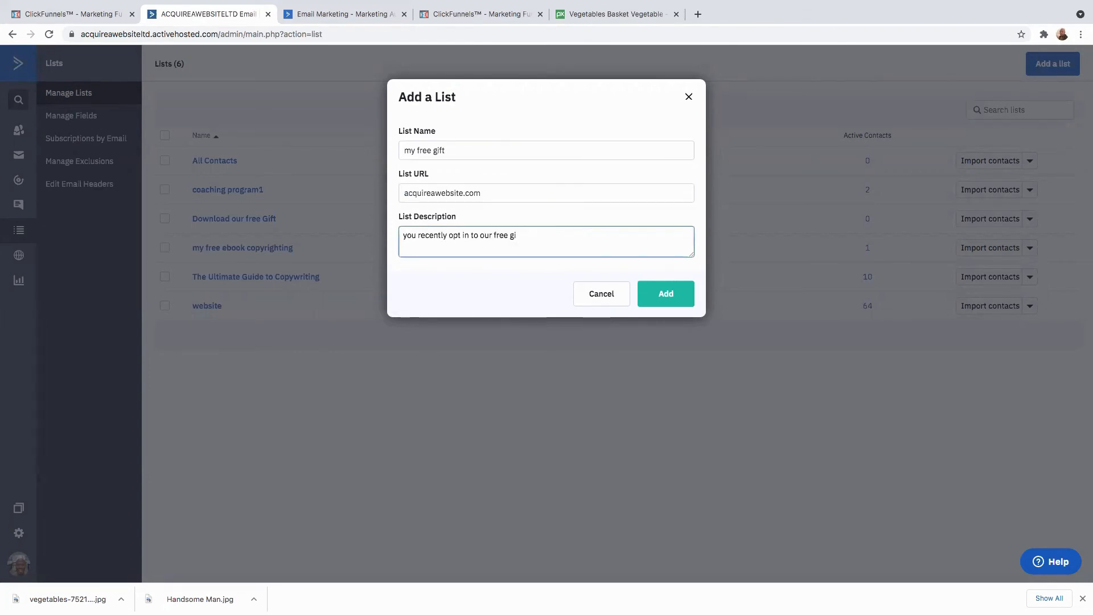
type("ft.")
left_click(675, 301)
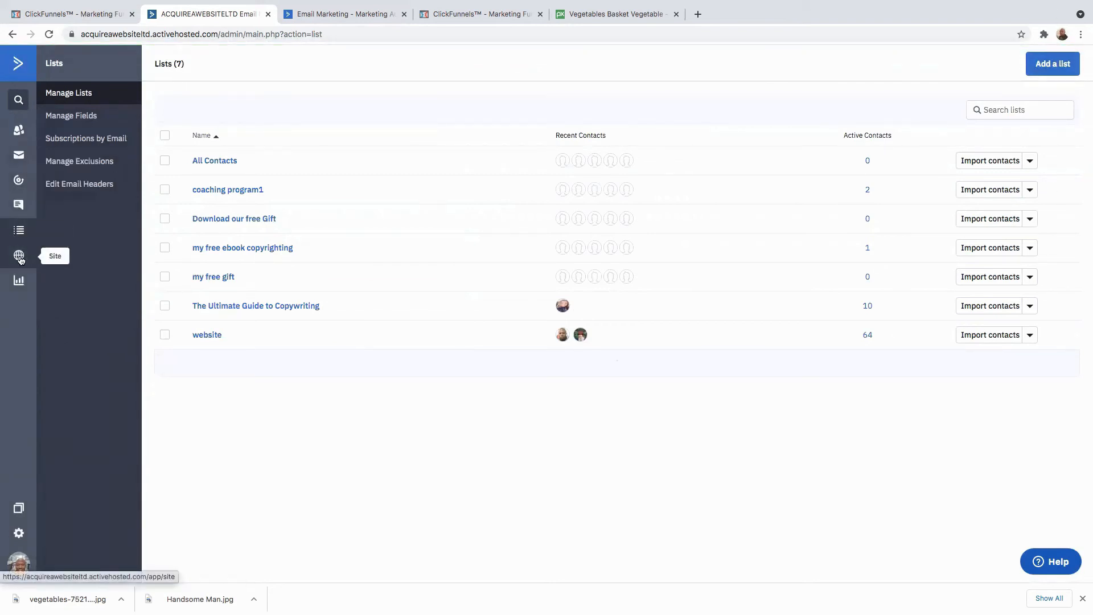
Create an inline form named "My free Gift" that subscribes contacts to the "my free gift" list.
left_click(19, 256)
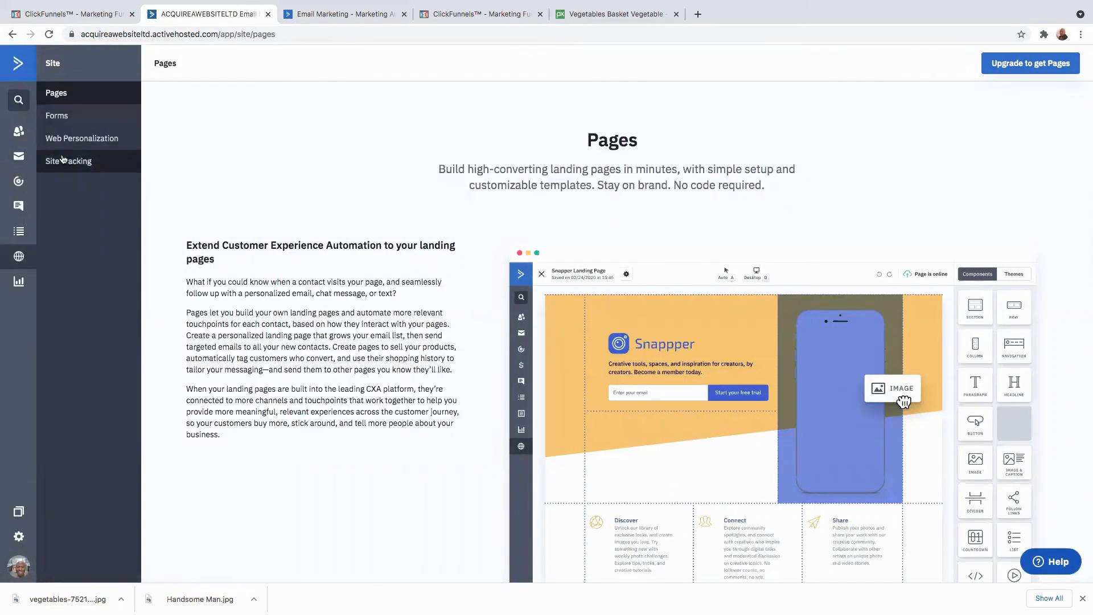
left_click(60, 116)
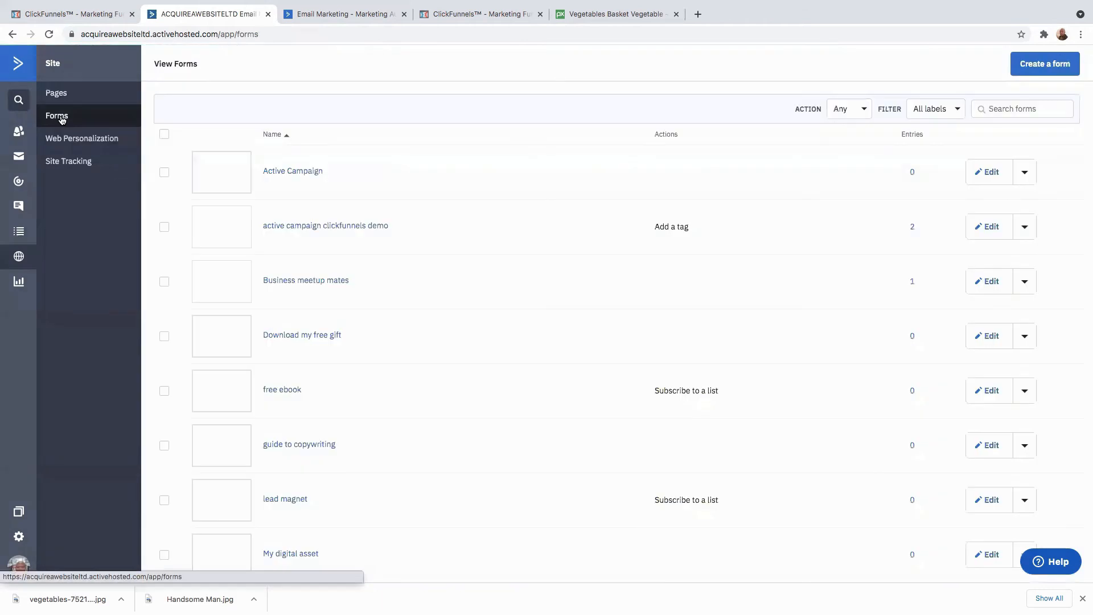
left_click(1054, 64)
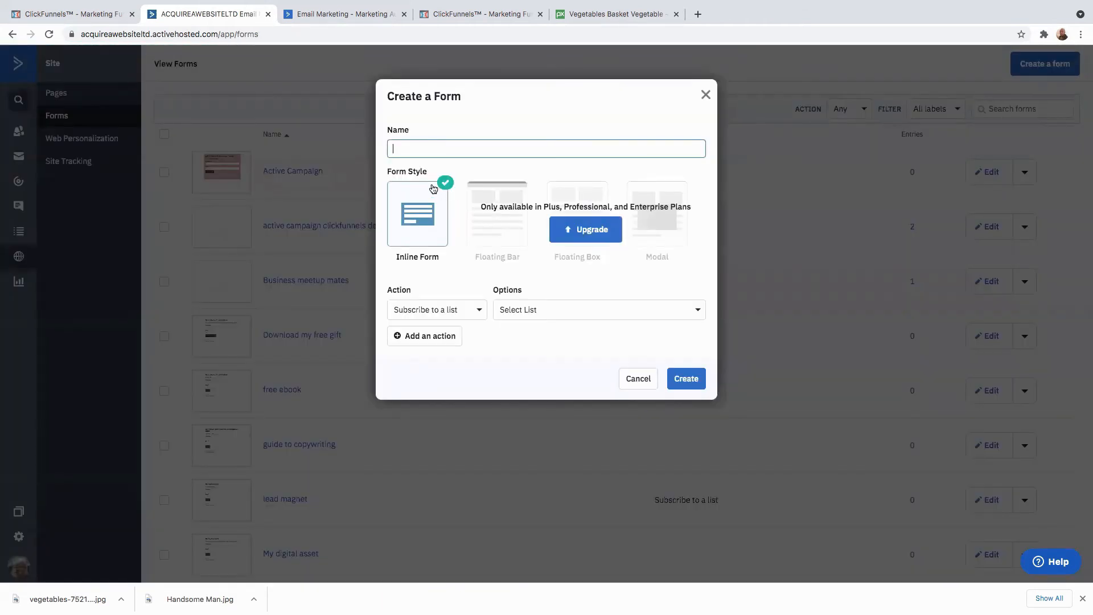
type("My free Gift")
left_click(629, 312)
scroll(595, 375, "down", 2)
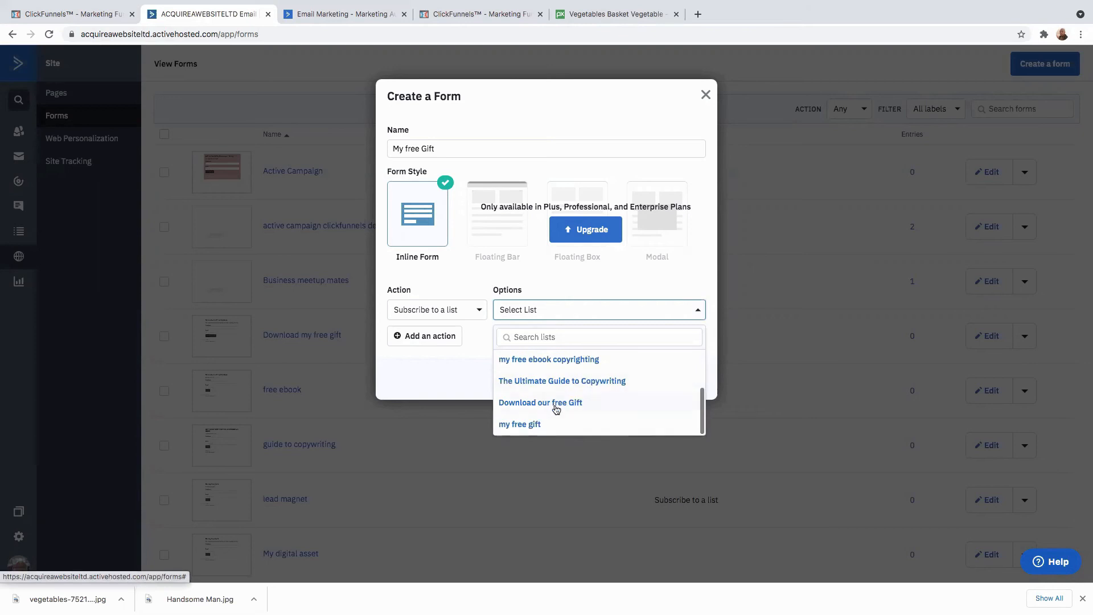
left_click(522, 424)
left_click(688, 380)
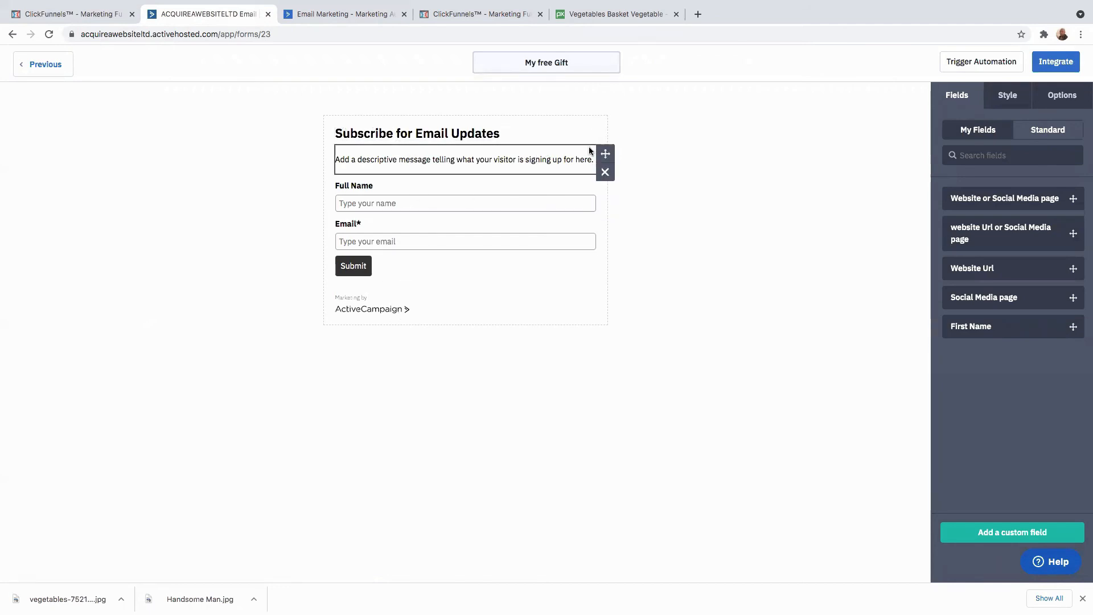
Remove the descriptive message and the "Subscribe for Email Updates" heading from the form.
left_click(605, 172)
left_click(693, 170)
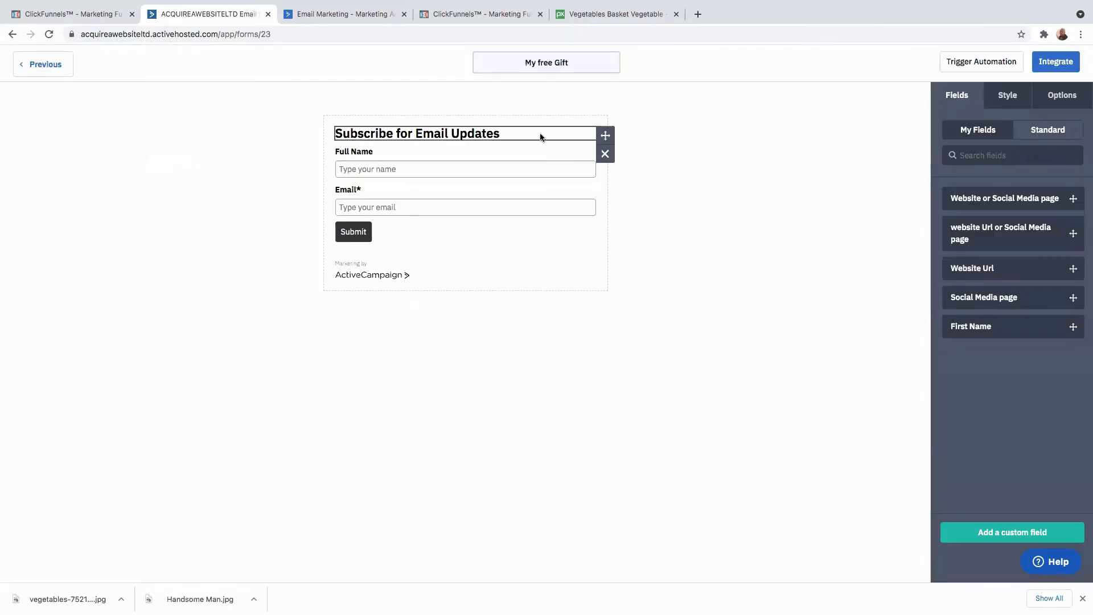
left_click(606, 157)
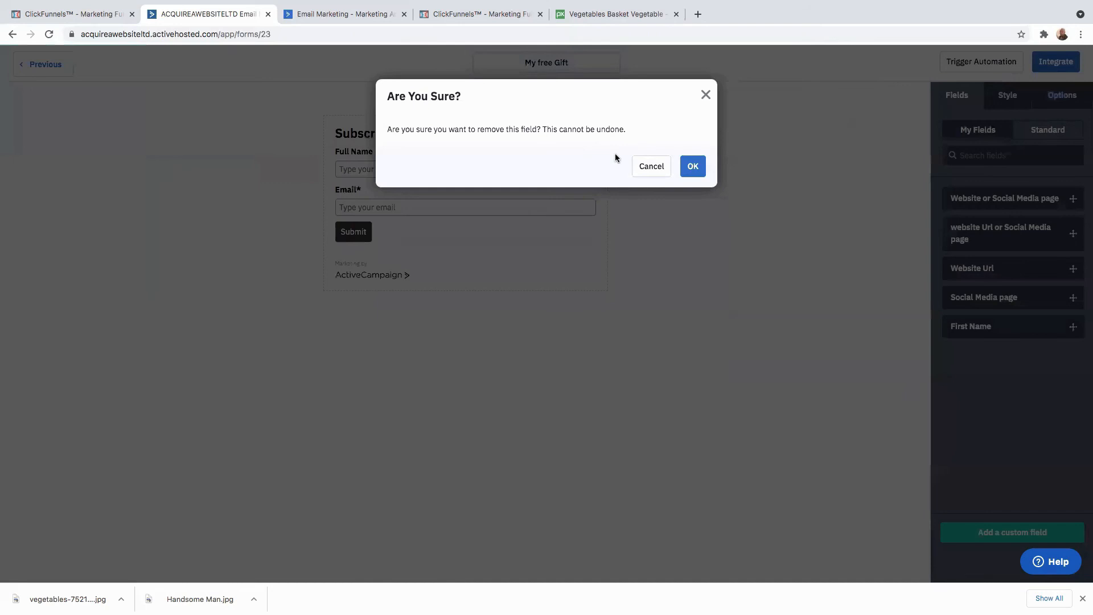
left_click(698, 168)
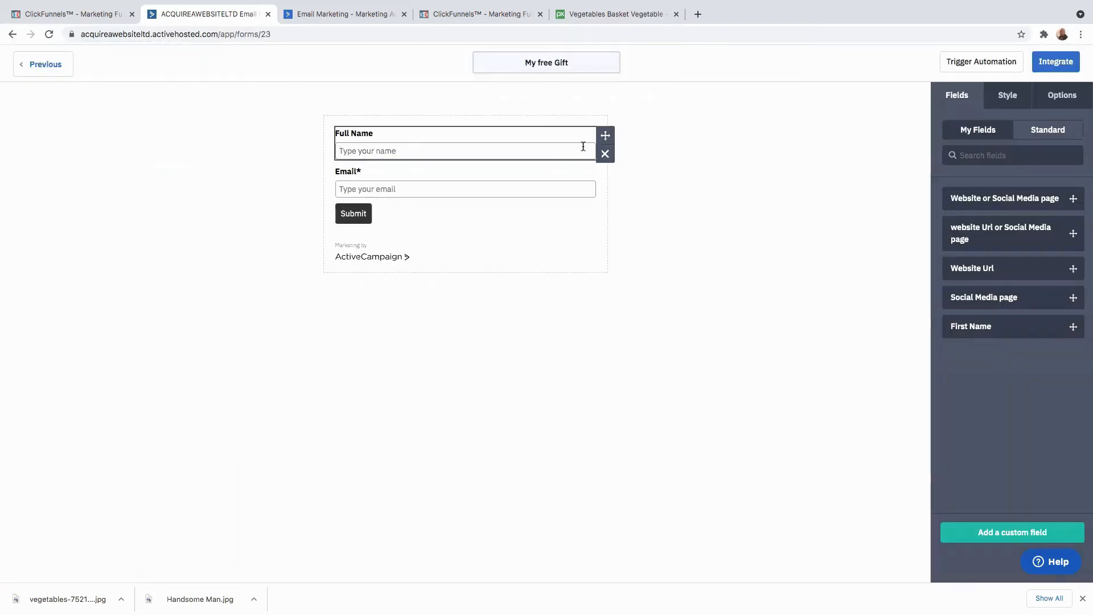
left_click_drag(936, 317, 391, 152)
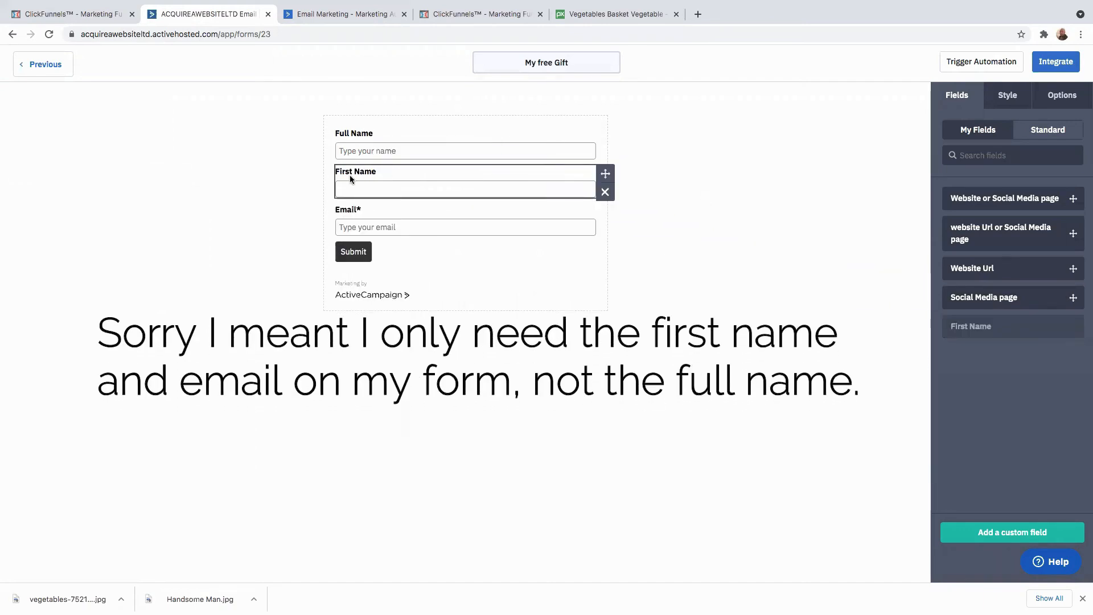
left_click(605, 192)
left_click(694, 166)
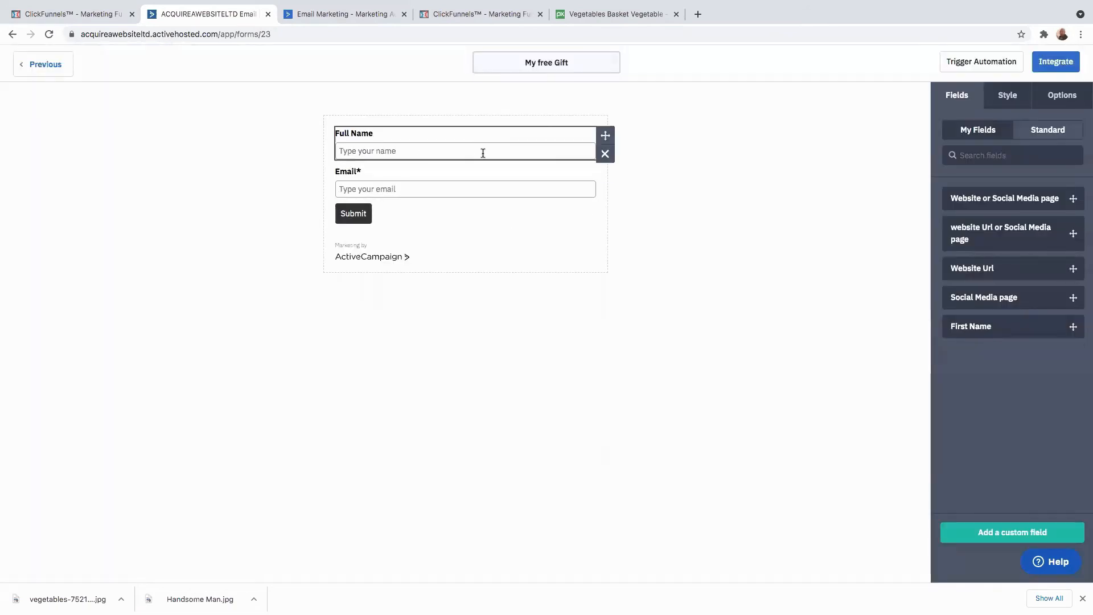
Make the form's Full Name field required.
left_click(546, 150)
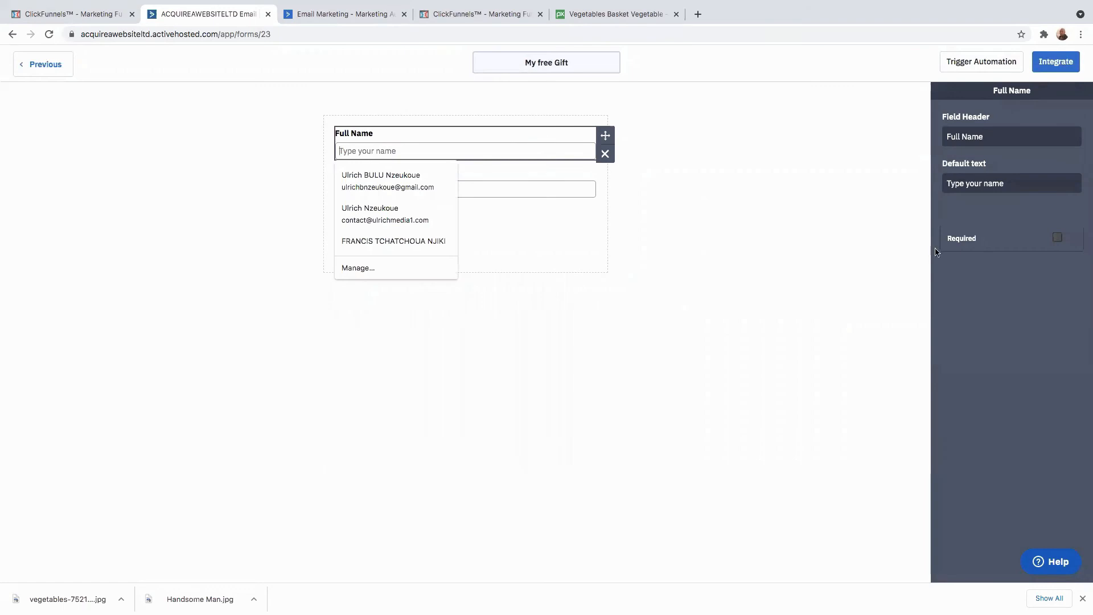
left_click(810, 281)
left_click(492, 138)
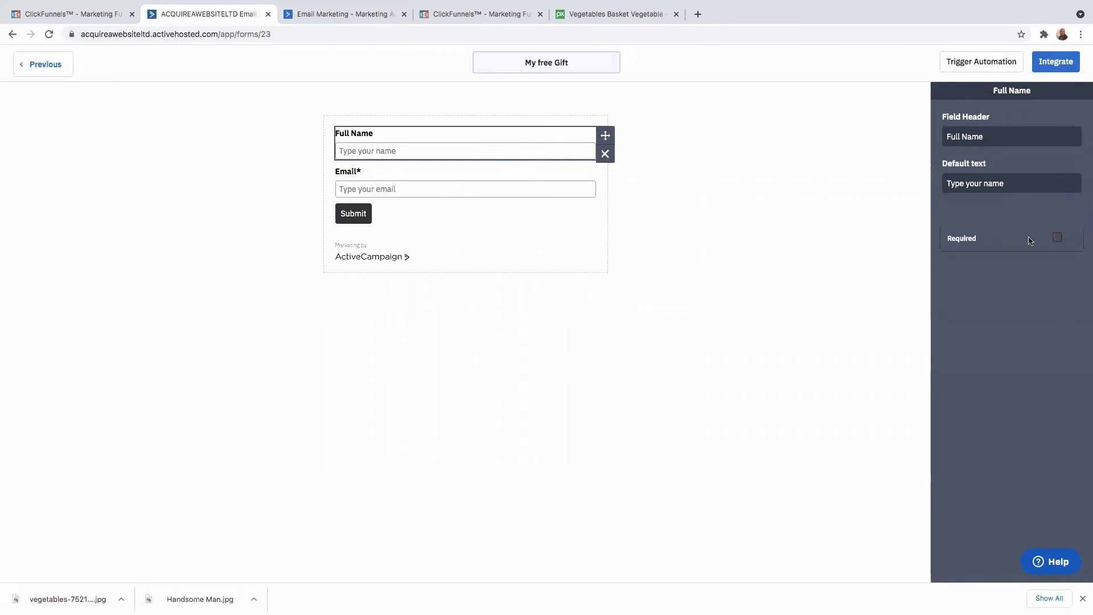
left_click(1057, 238)
left_click(357, 214)
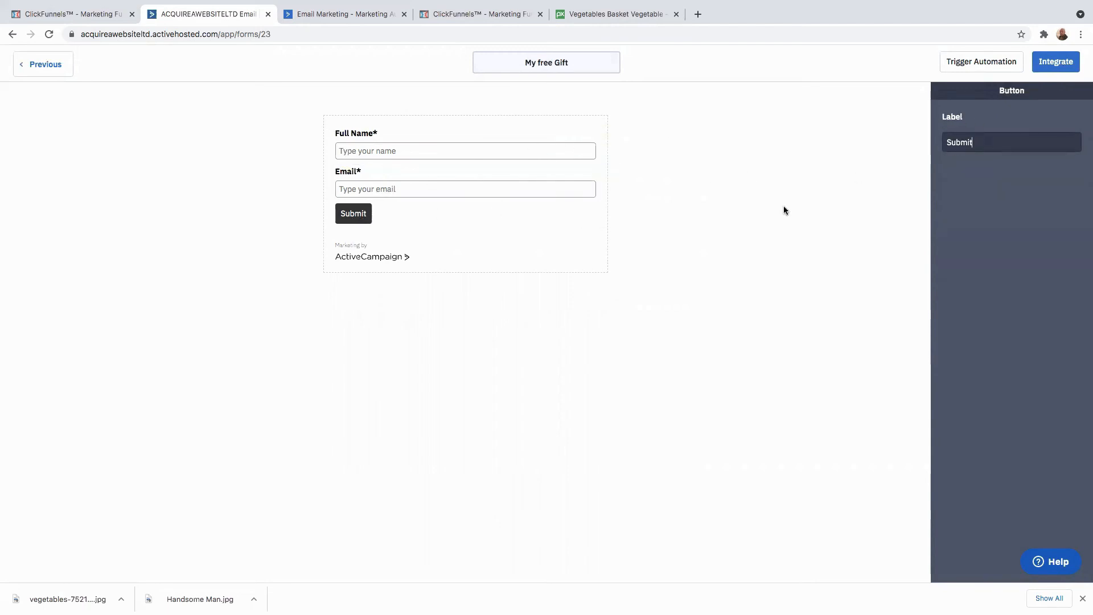
Look over the form's embed code and its layout, form and button style settings.
left_click(1056, 62)
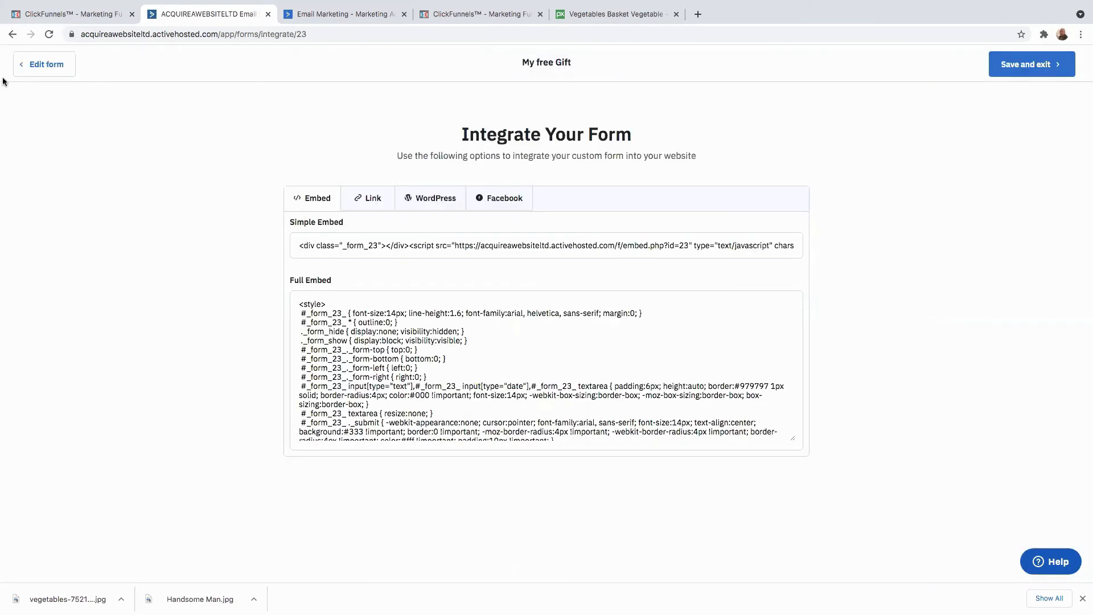
left_click(31, 67)
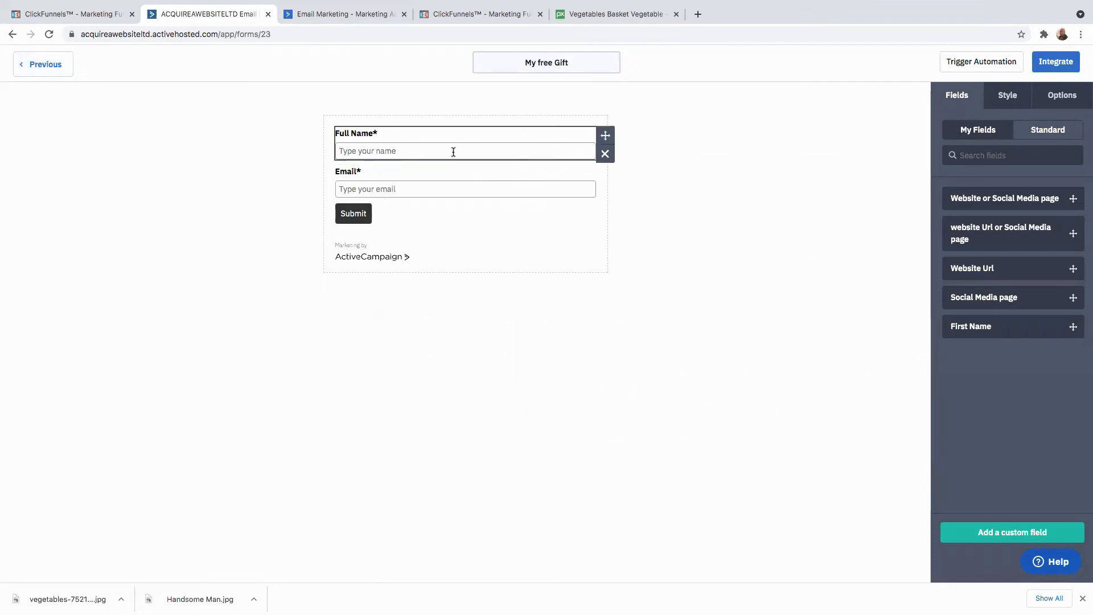
left_click(1008, 97)
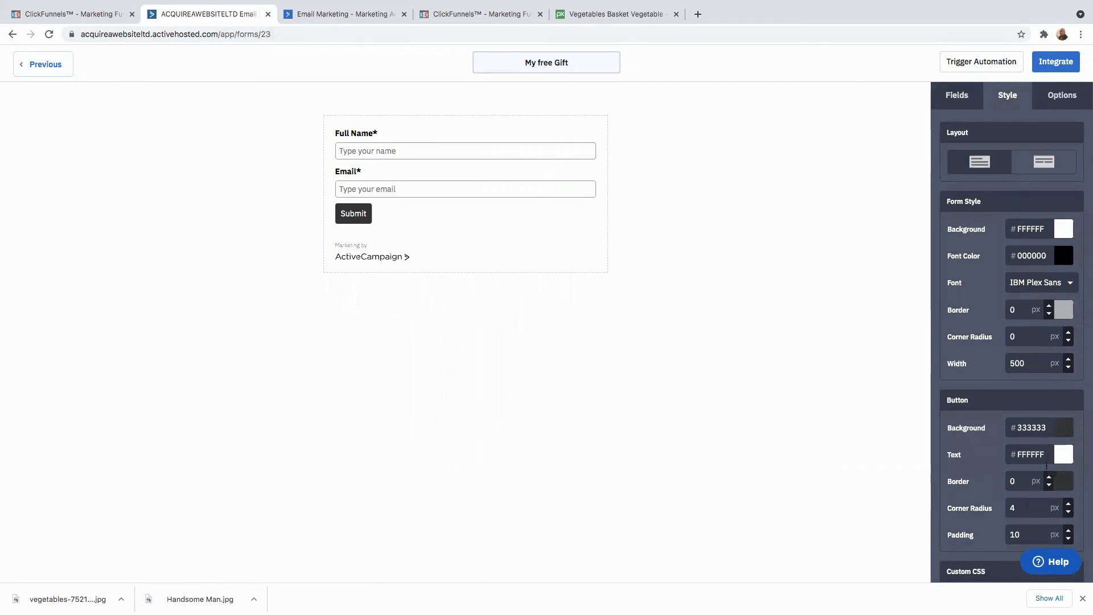
scroll(1059, 421, "down", 4)
scroll(1059, 422, "up", 5)
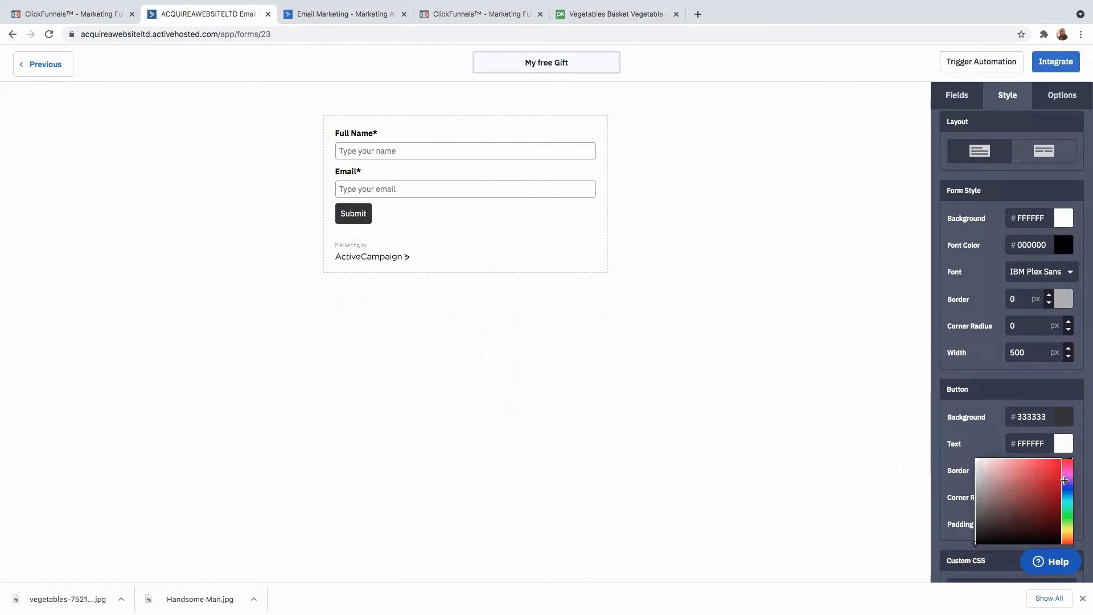
left_click(846, 353)
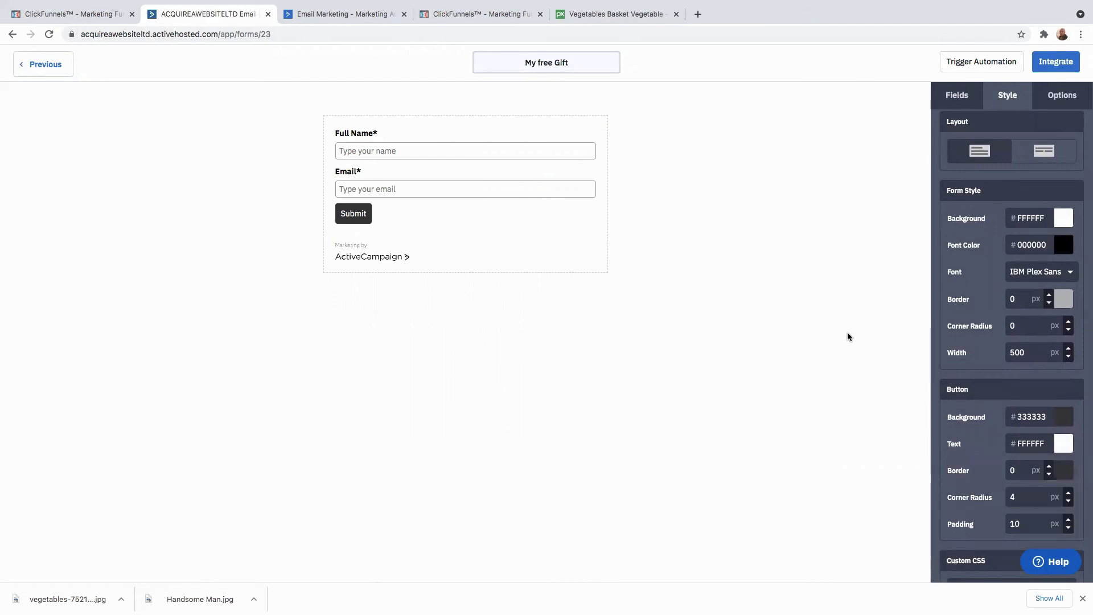
Turn off opt-in confirmation for the form's "my free gift" subscription, save it and proceed to the form's integration options.
left_click(1060, 95)
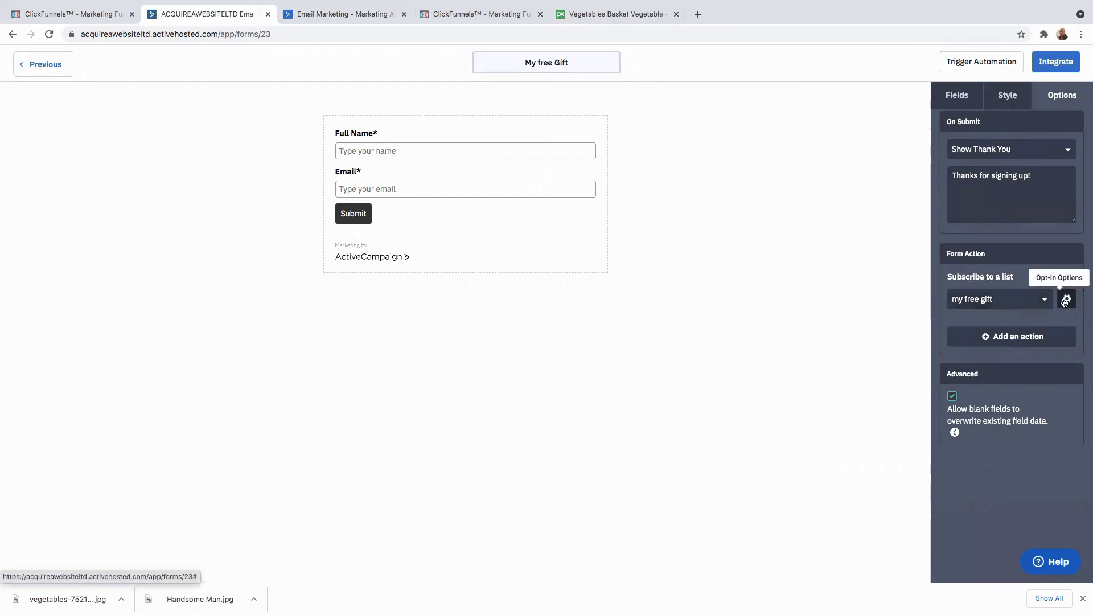
left_click(1067, 300)
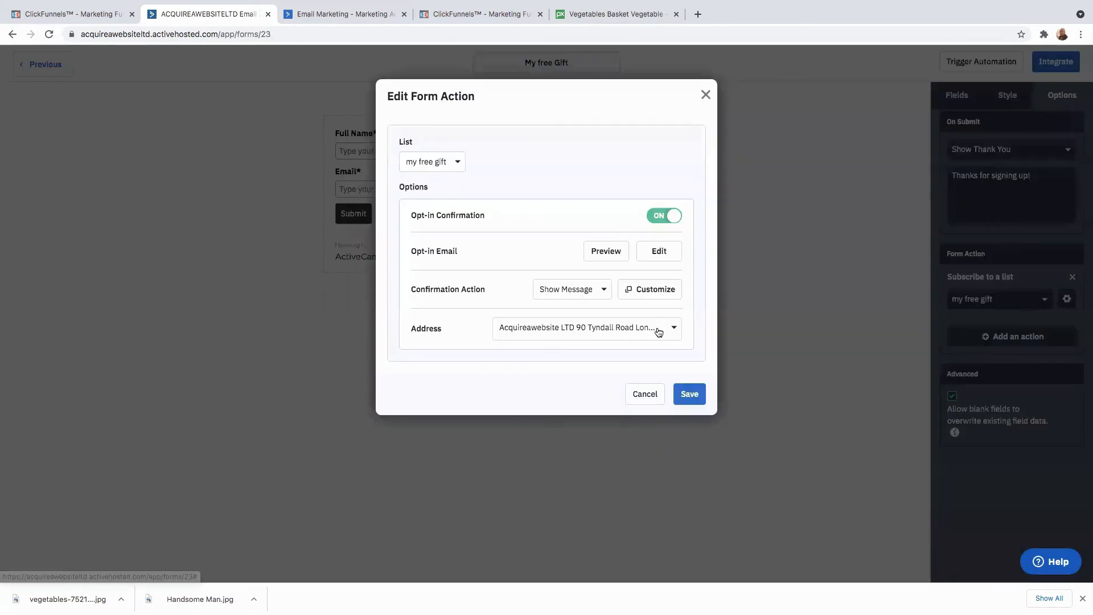
left_click(655, 219)
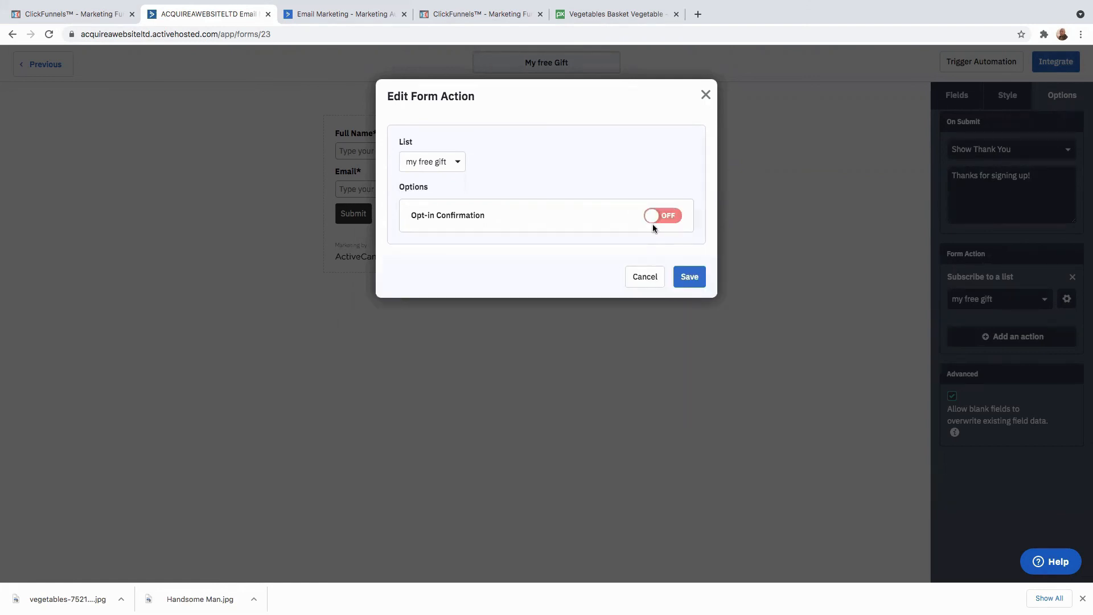
left_click(690, 277)
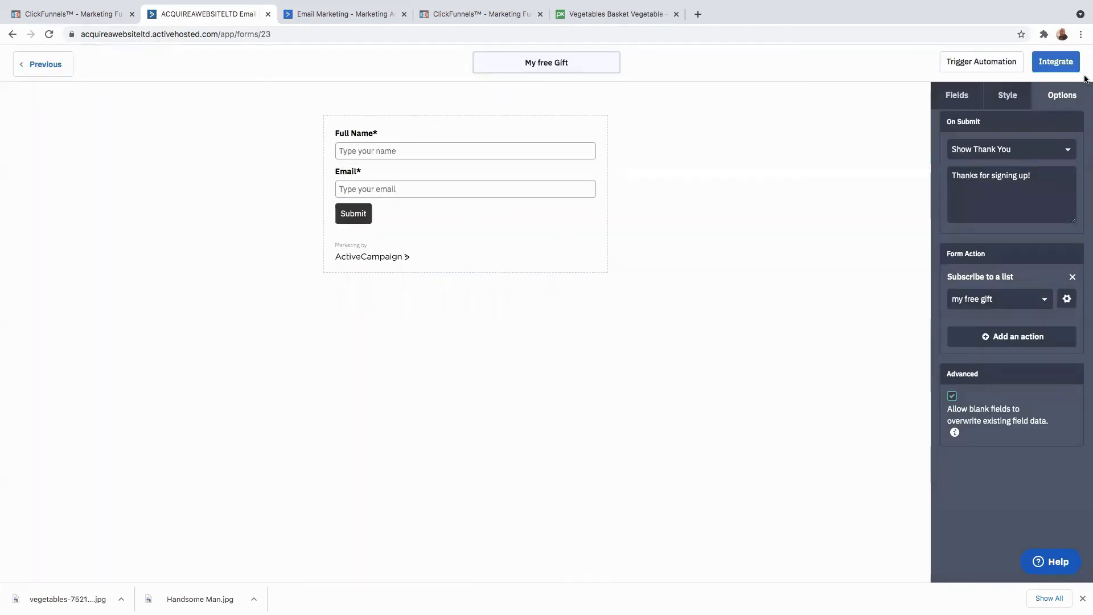
left_click(1056, 62)
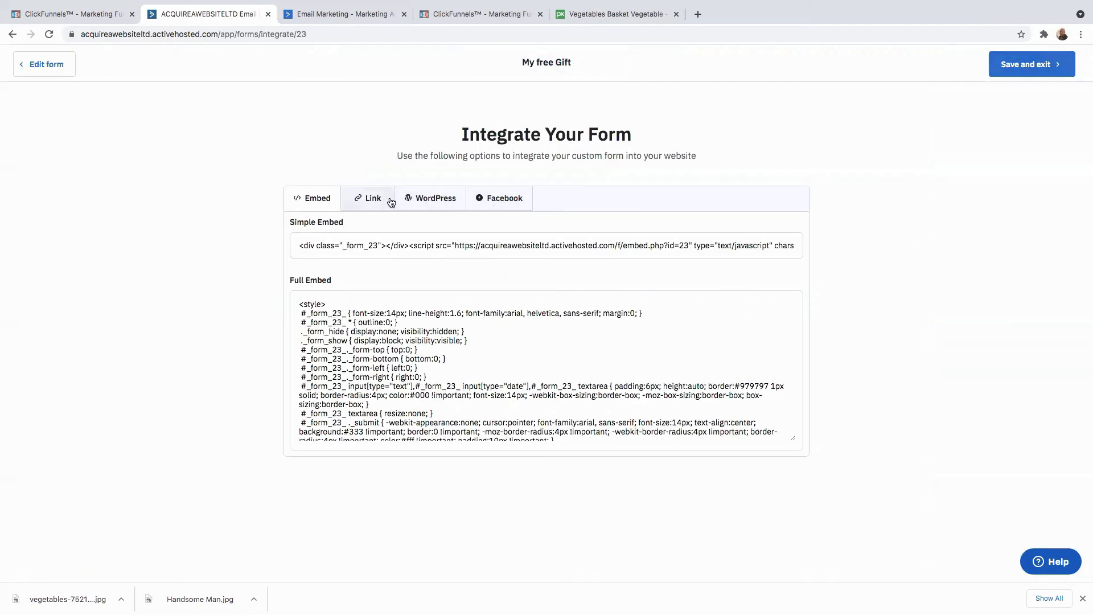
Save and exit the "My free Gift" form, then switch to ClickFunnels and open the OPTIN PAGE funnel's Optin page for editing.
left_click(1032, 67)
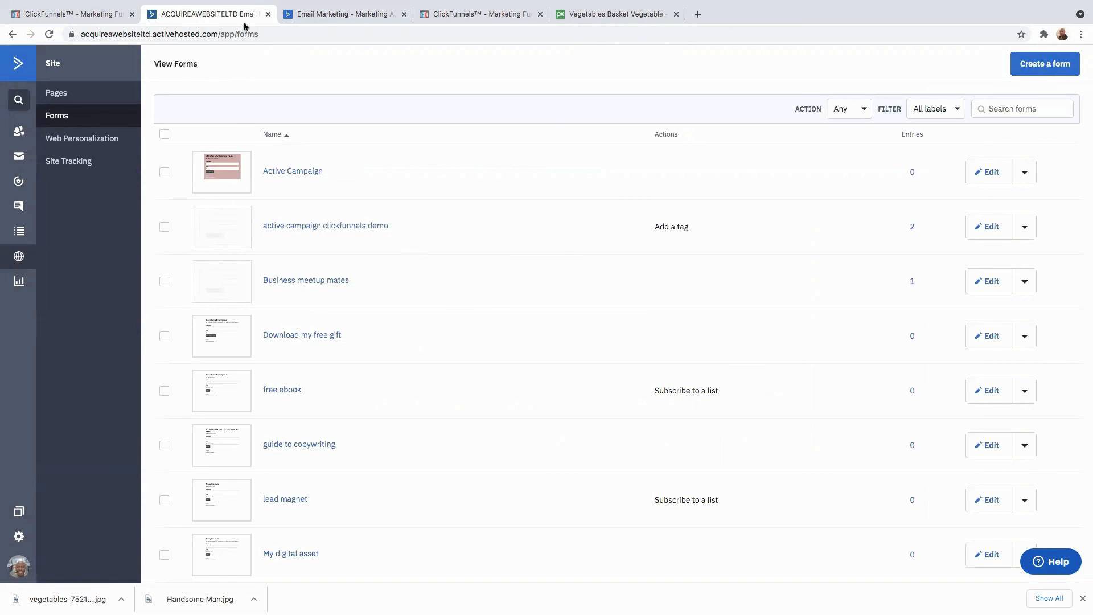
left_click(68, 15)
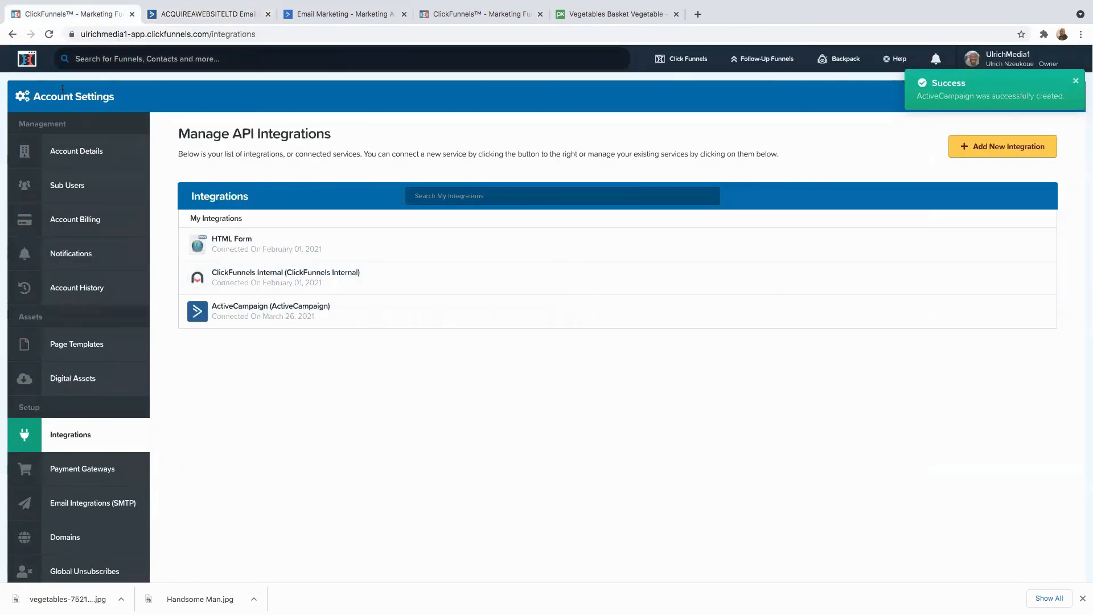
mouse_move(686, 58)
left_click(682, 84)
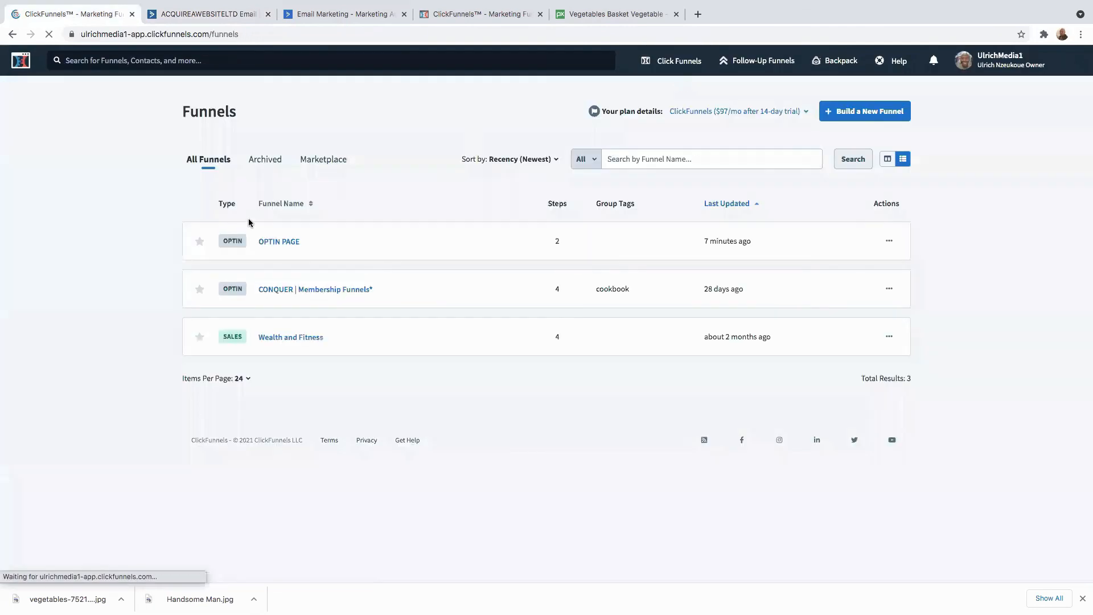
left_click(279, 243)
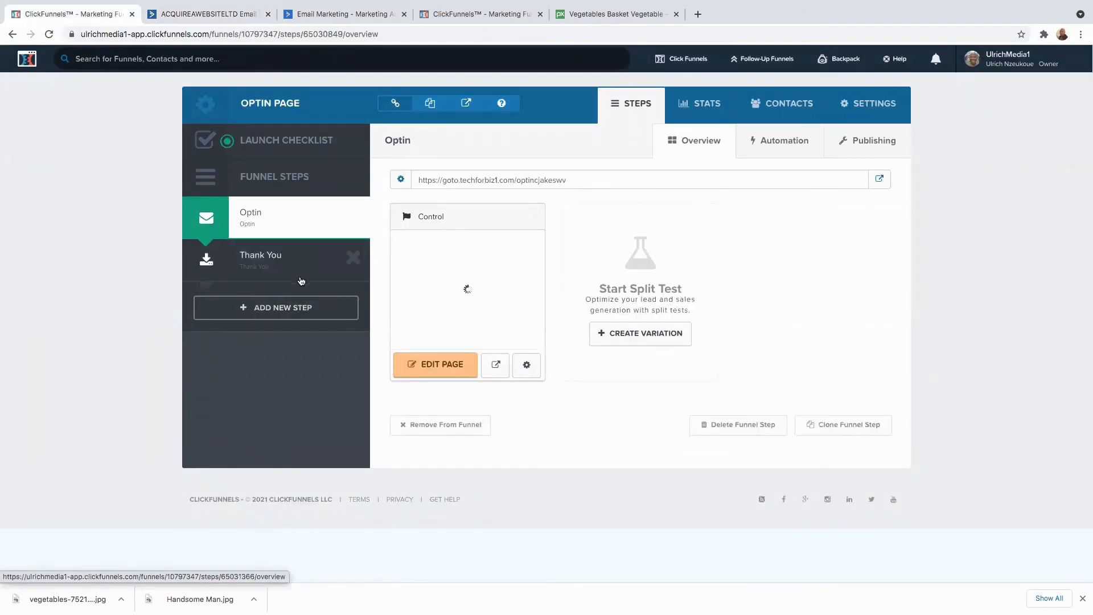
left_click(443, 368)
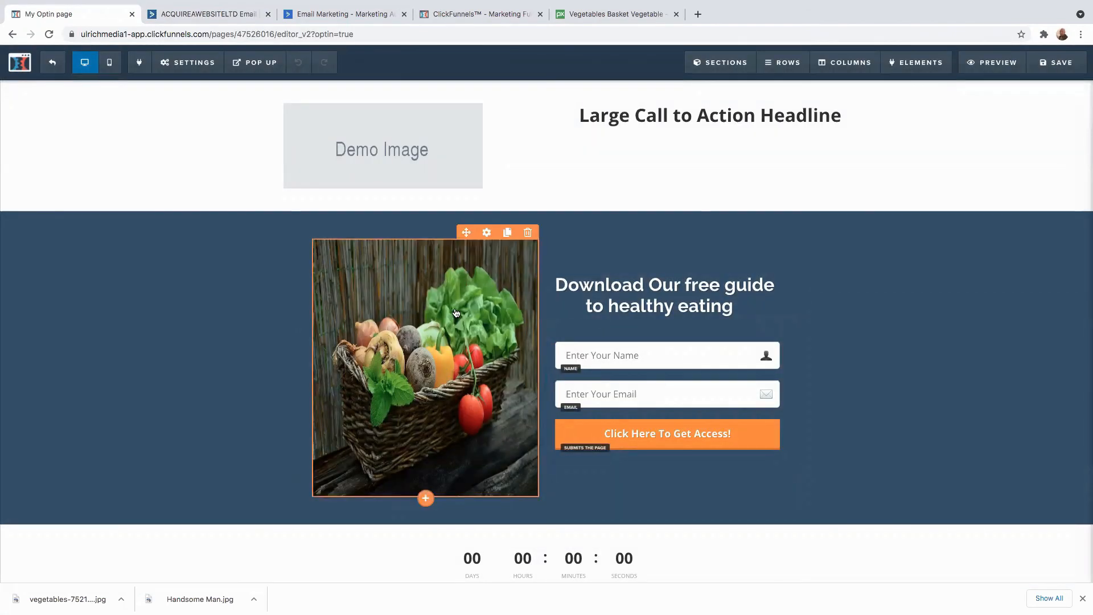
Set the page's email integration to ActiveCampaign with the Add To List action and the "my free gift" list.
mouse_move(198, 72)
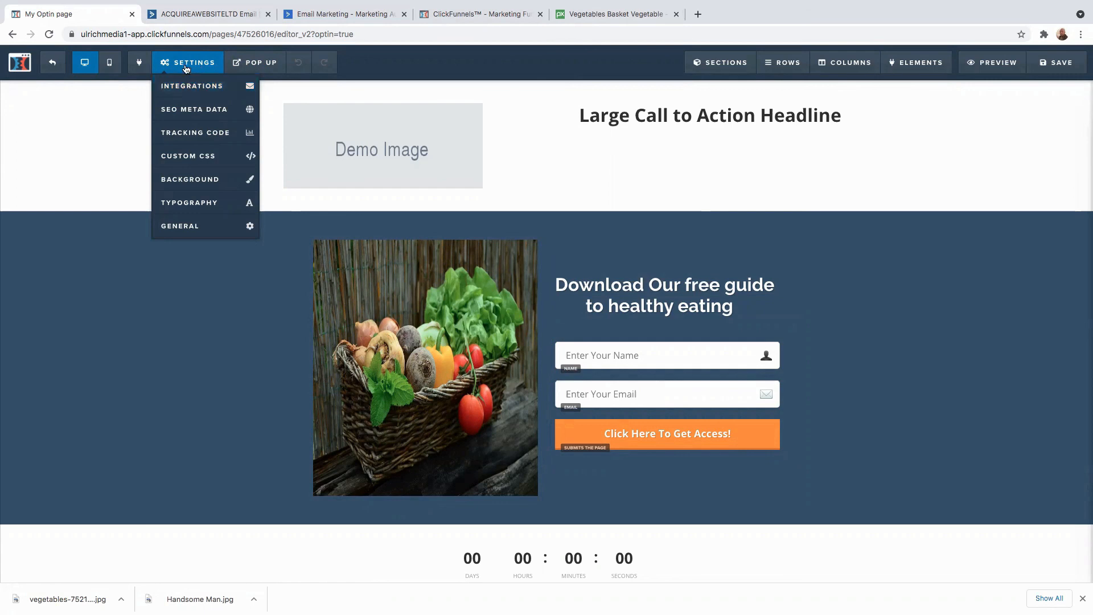
left_click(189, 91)
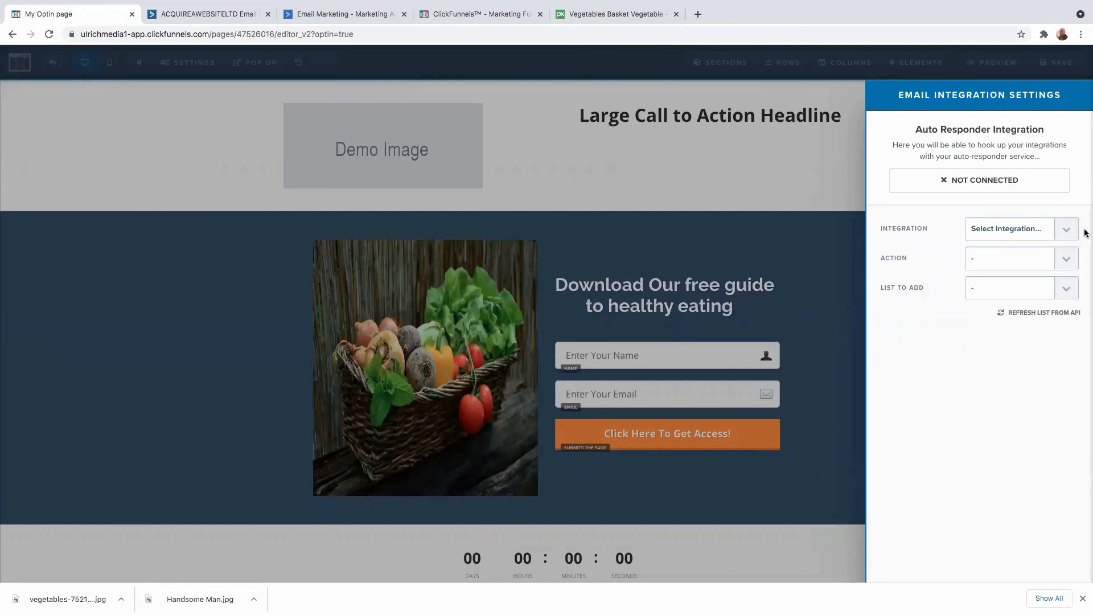
left_click(1066, 230)
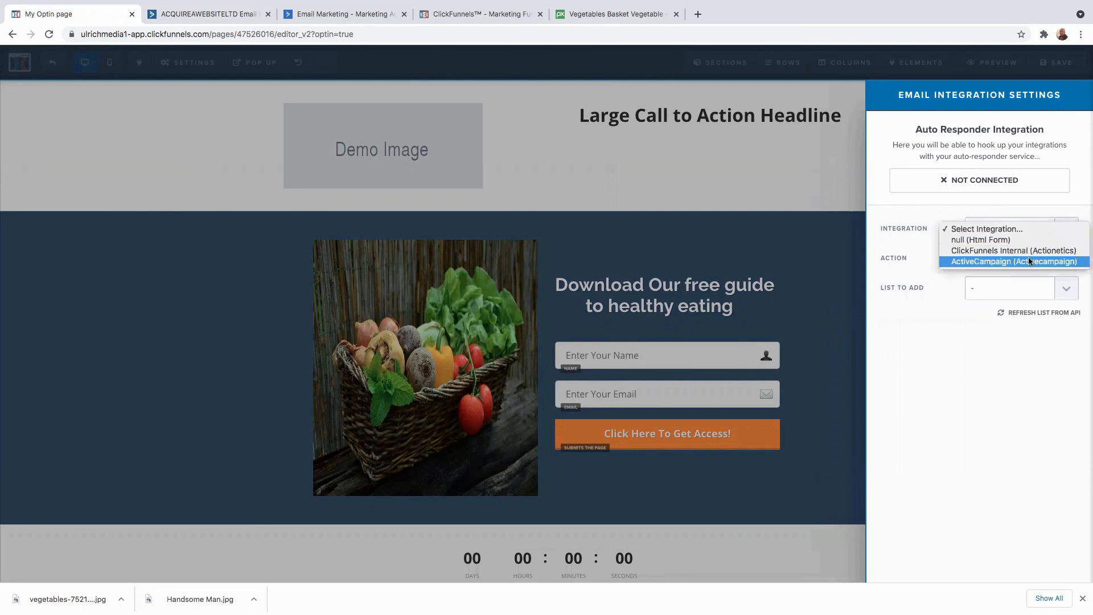
left_click(987, 261)
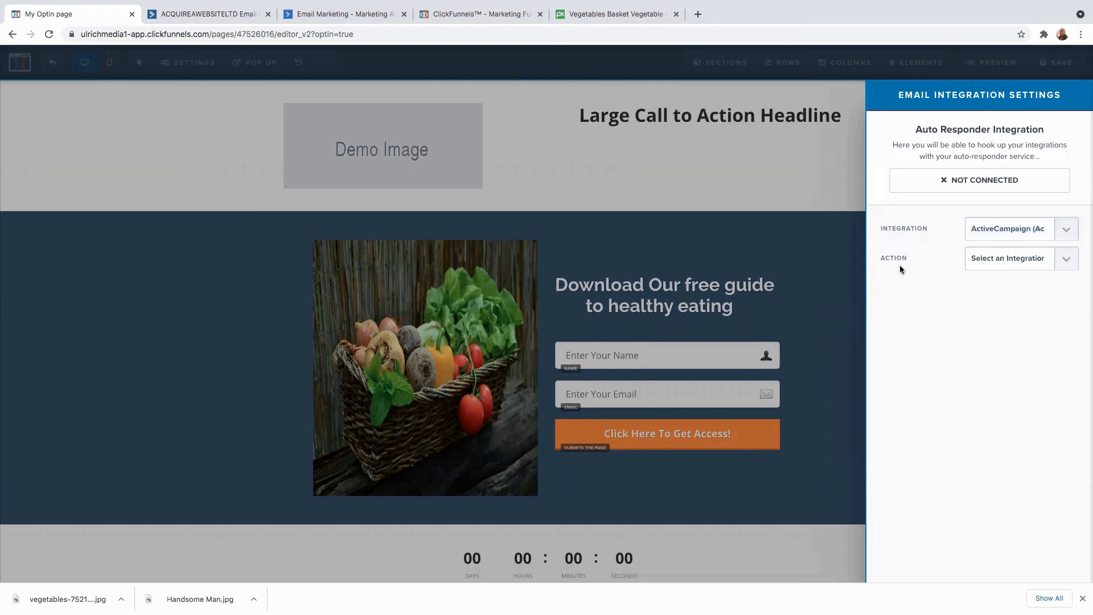
left_click(1068, 261)
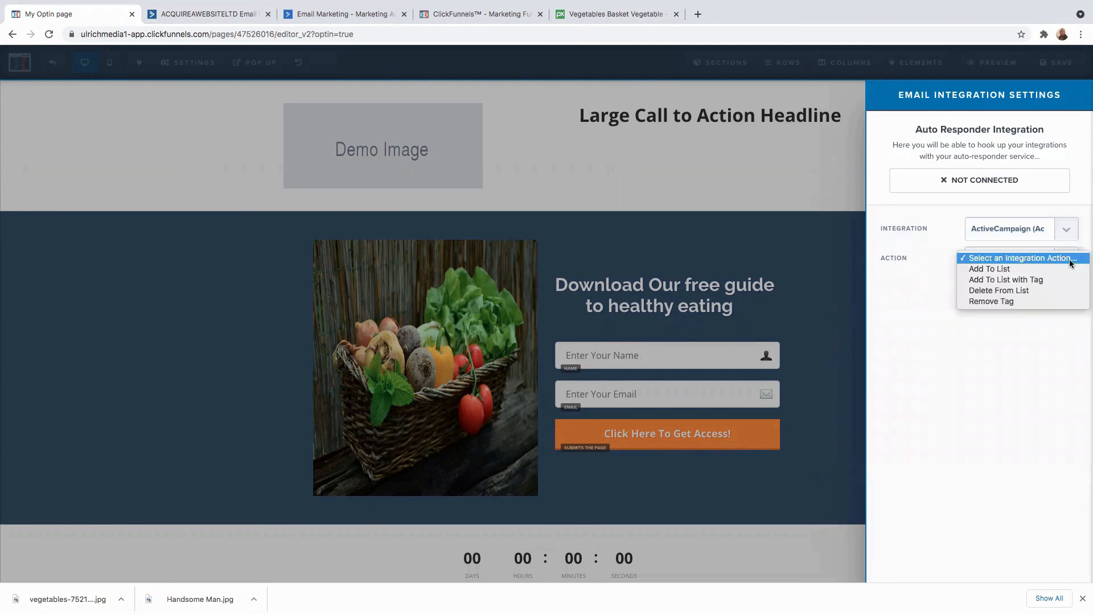
left_click(998, 269)
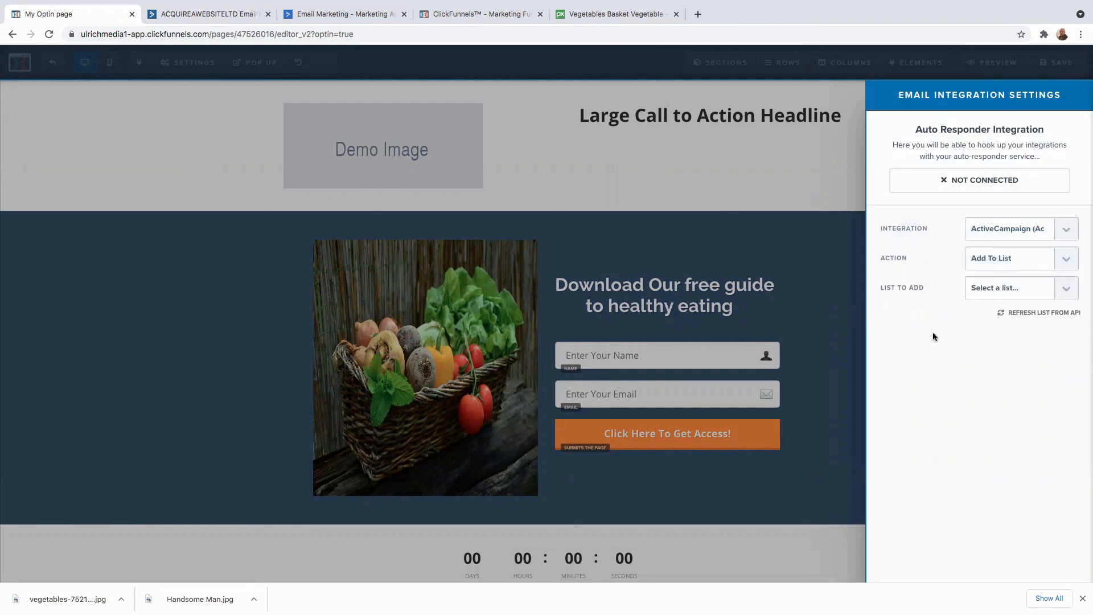
left_click(1062, 291)
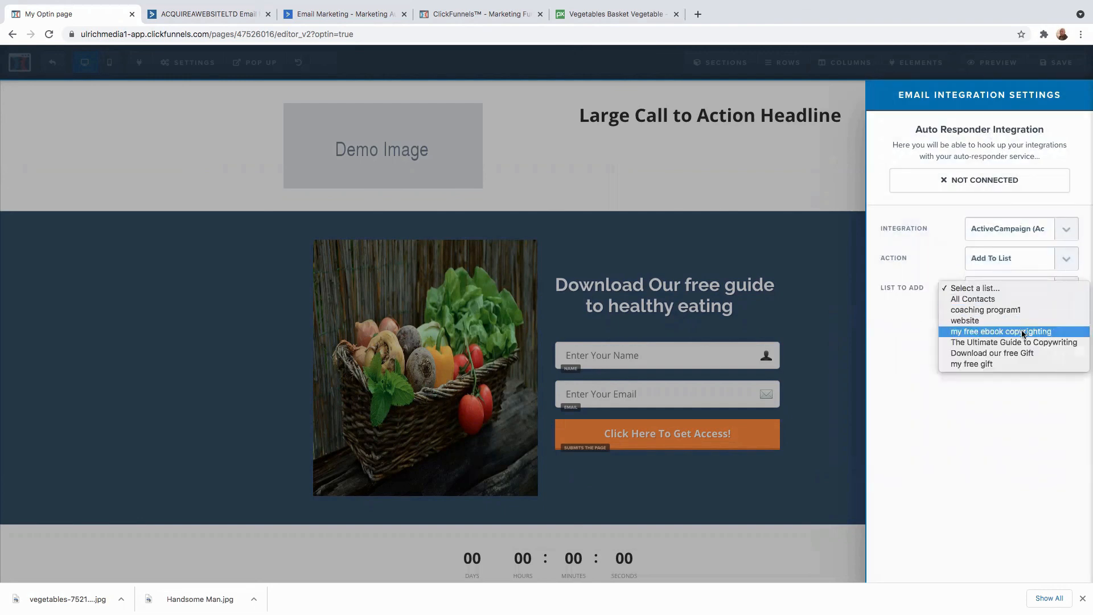
left_click(976, 364)
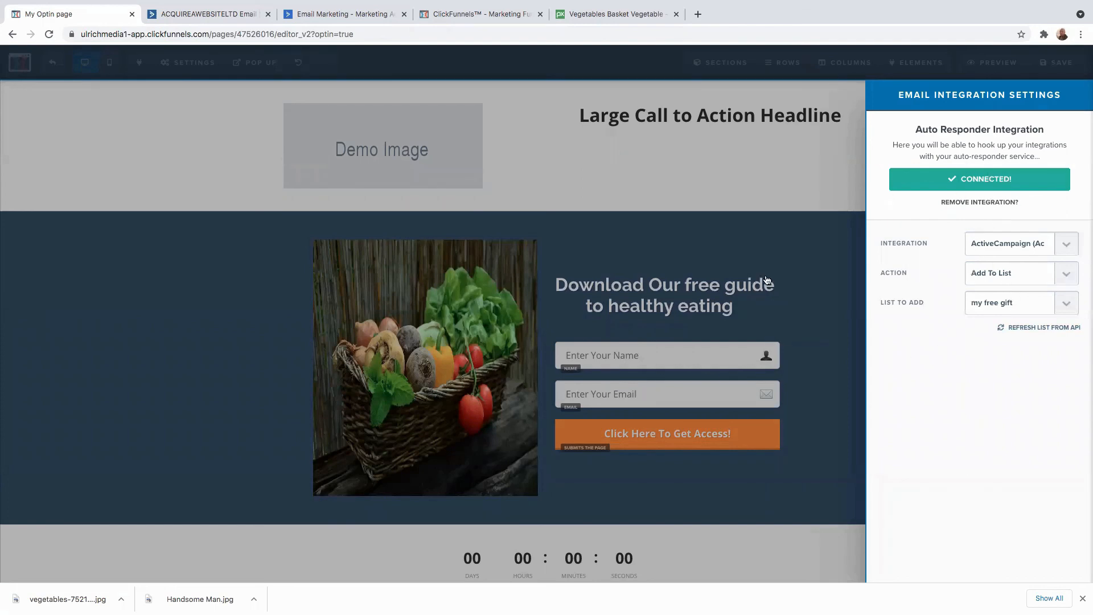
left_click(805, 256)
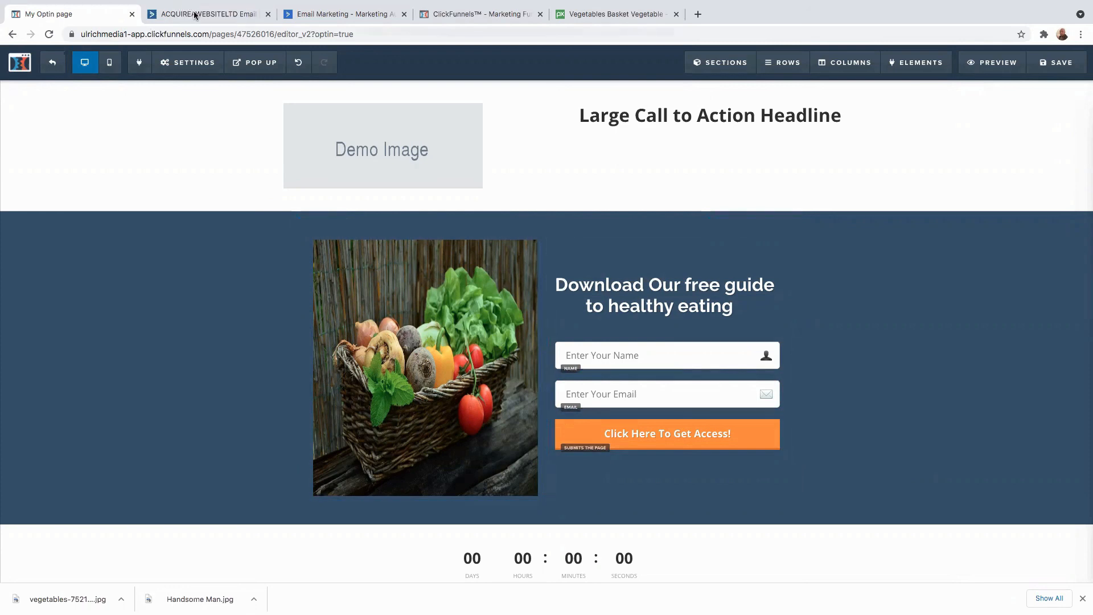
Look over the lower part of the opt-in page, and the forms and automations lists in ActiveCampaign.
scroll(605, 336, "down", 5)
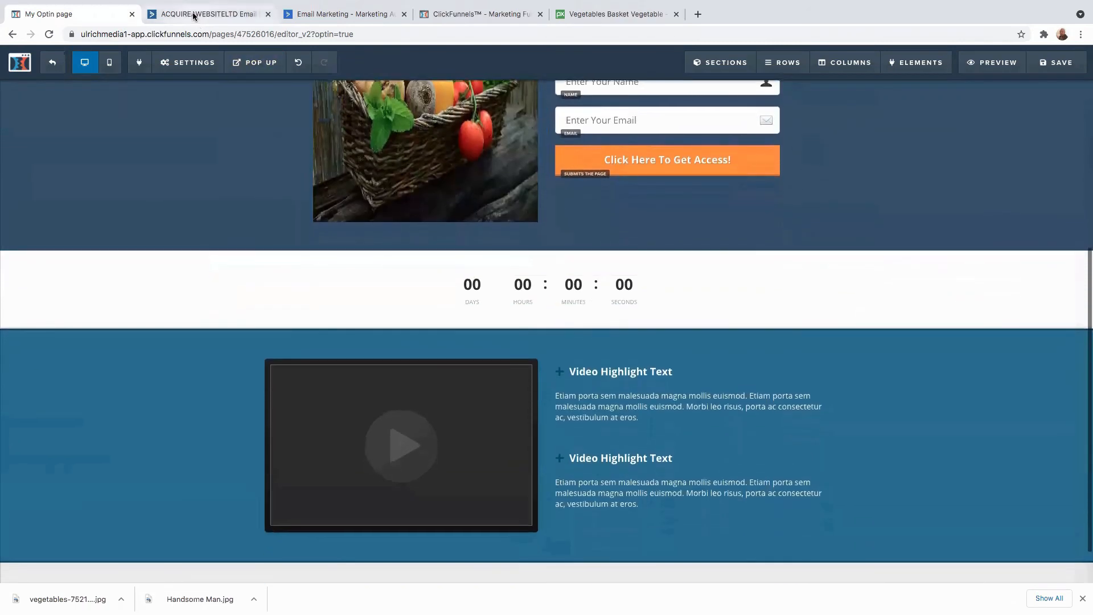
left_click(193, 15)
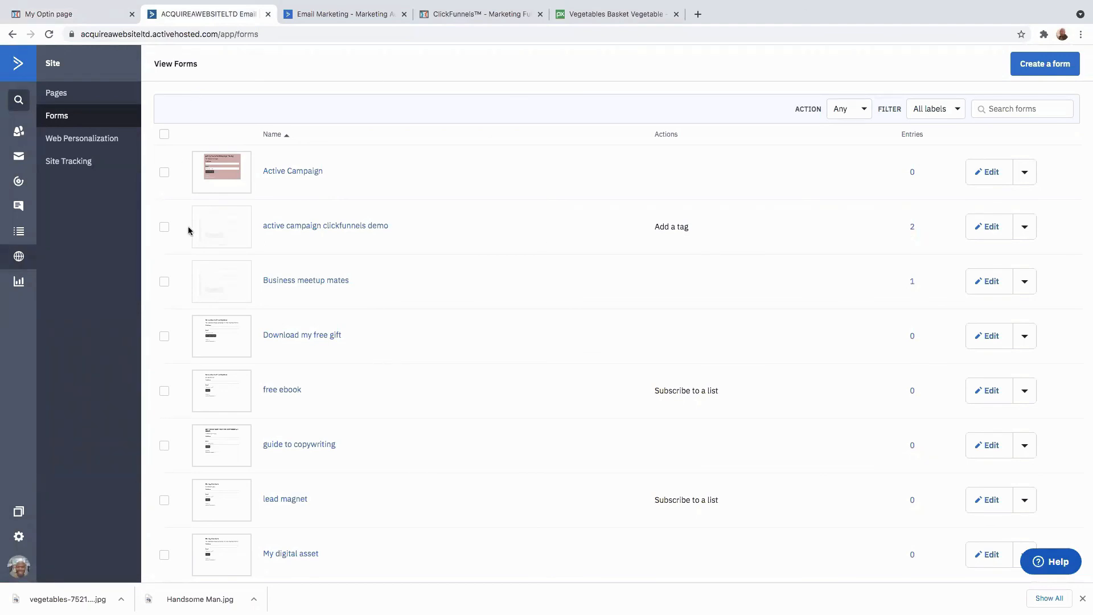
left_click(19, 184)
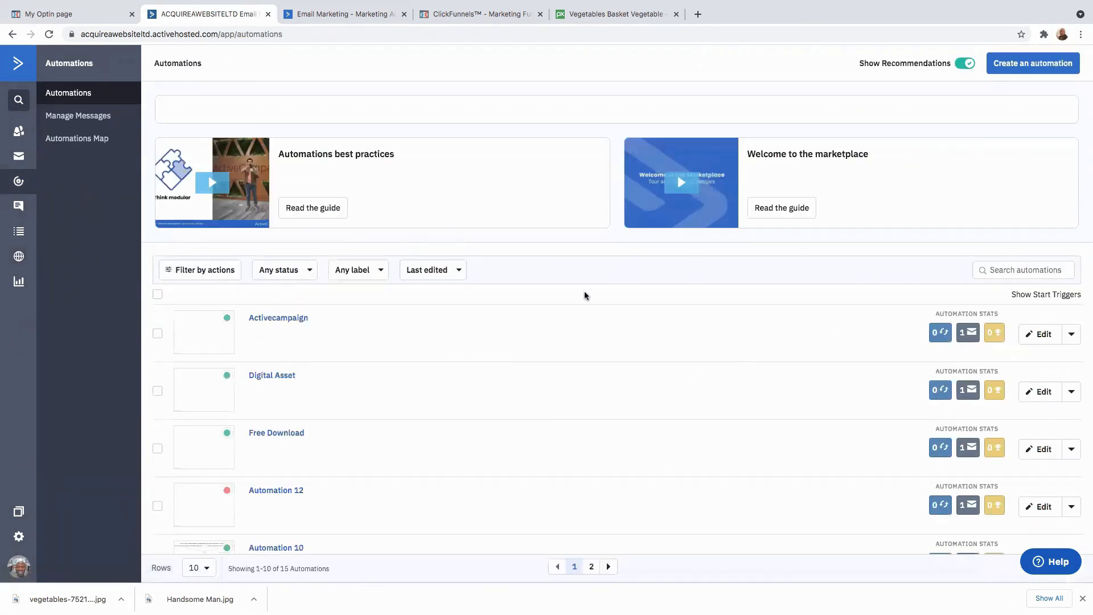
left_click(84, 20)
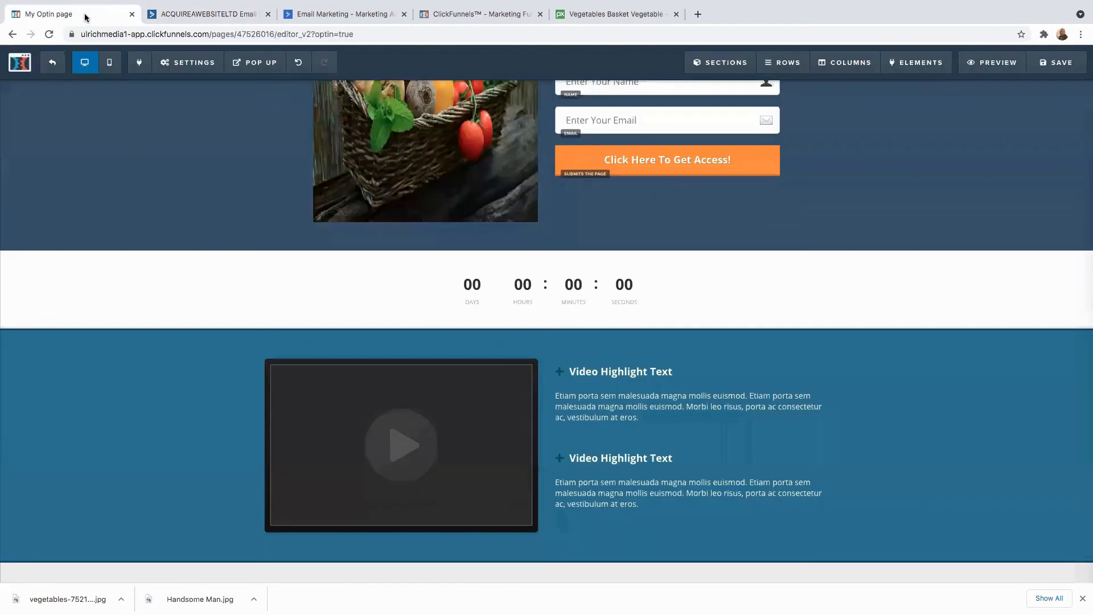
left_click(219, 21)
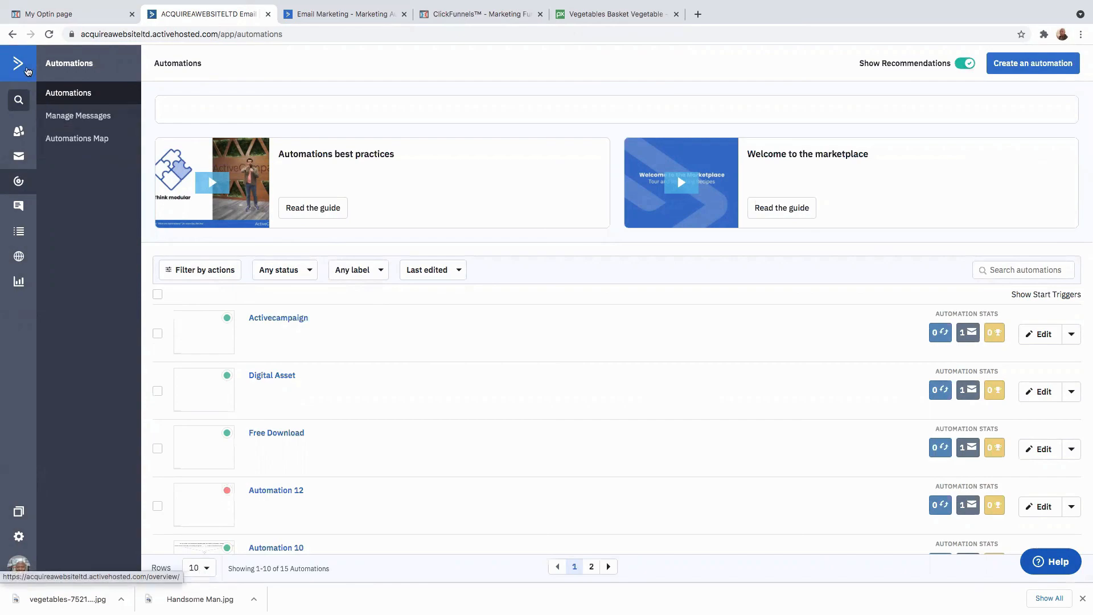
left_click(25, 67)
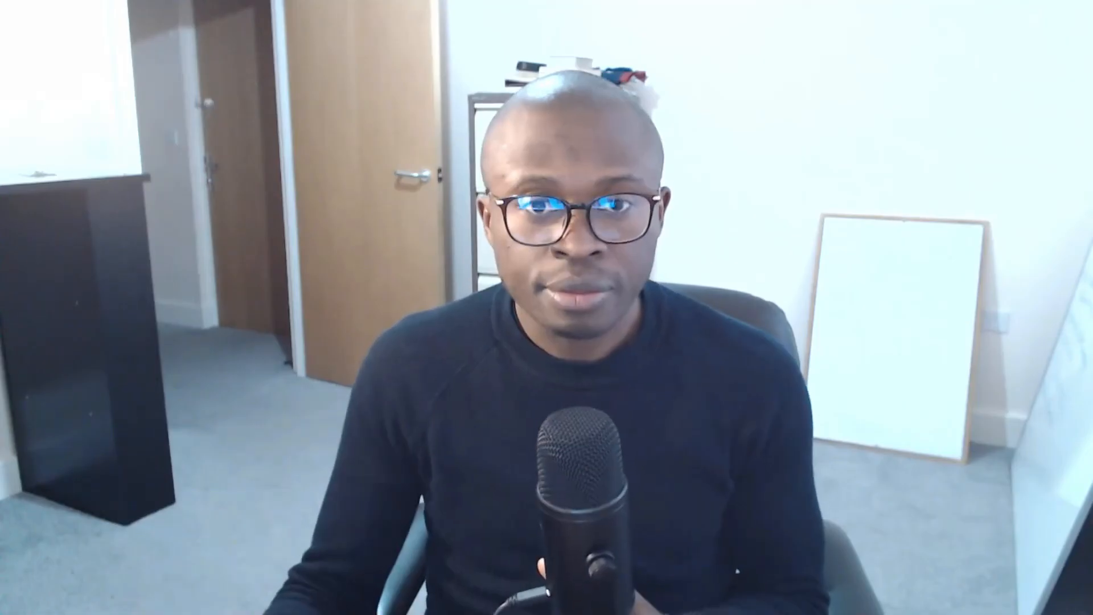